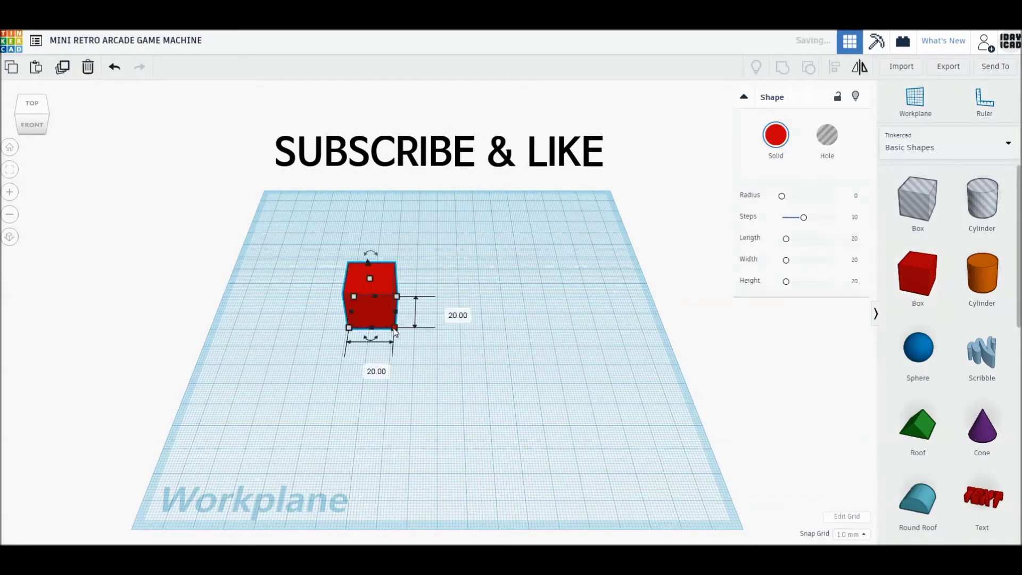
Size the dropped box to 80 mm long, 60 mm wide and 10 mm tall.
{"action": "left_click", "coordinate": [379, 368]}
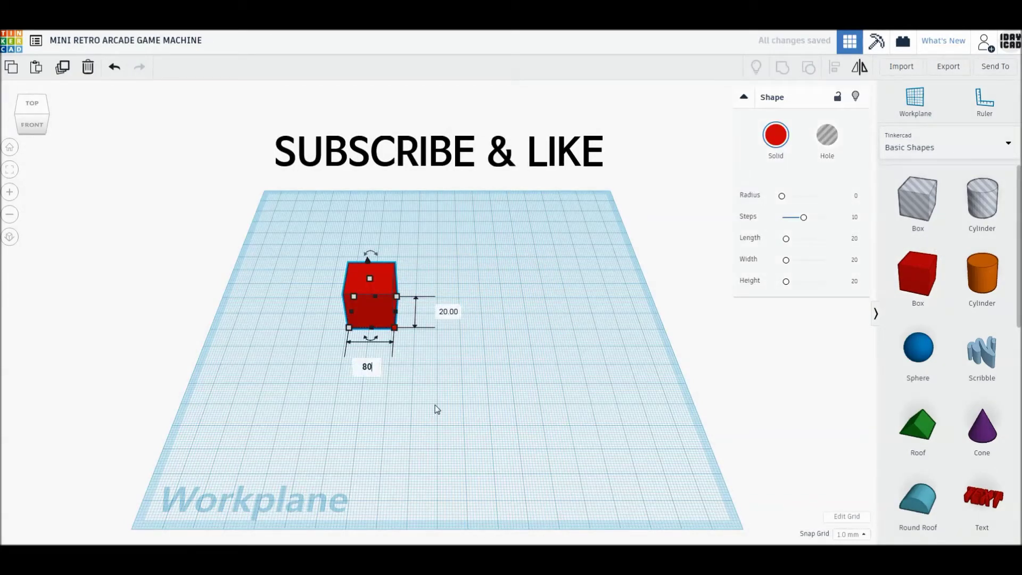
{"action": "key", "text": "Return"}
{"action": "left_click", "coordinate": [581, 312]}
{"action": "type", "text": "60"}
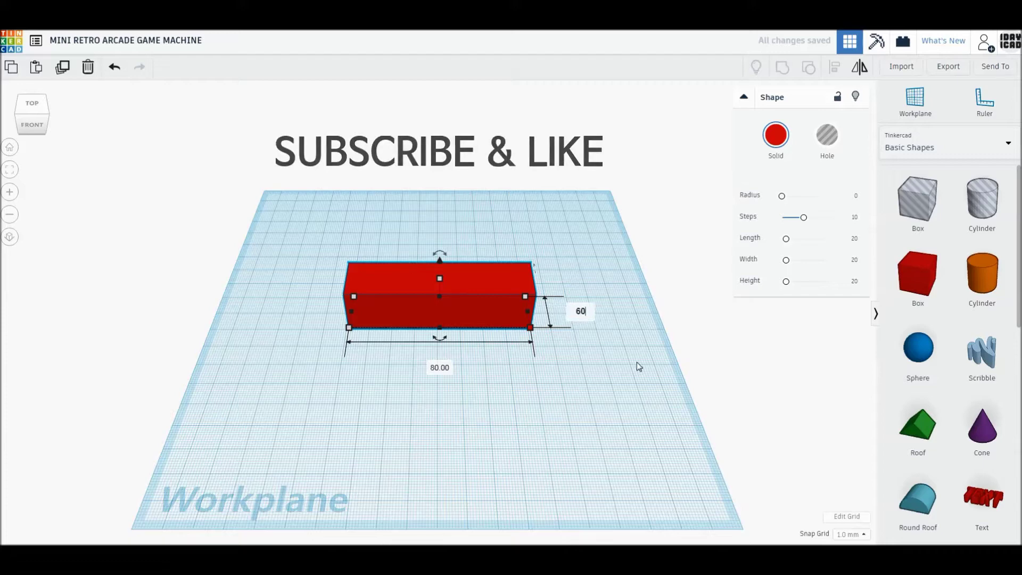
{"action": "key", "text": "Return"}
{"action": "left_click", "coordinate": [492, 331]}
{"action": "type", "text": "10"}
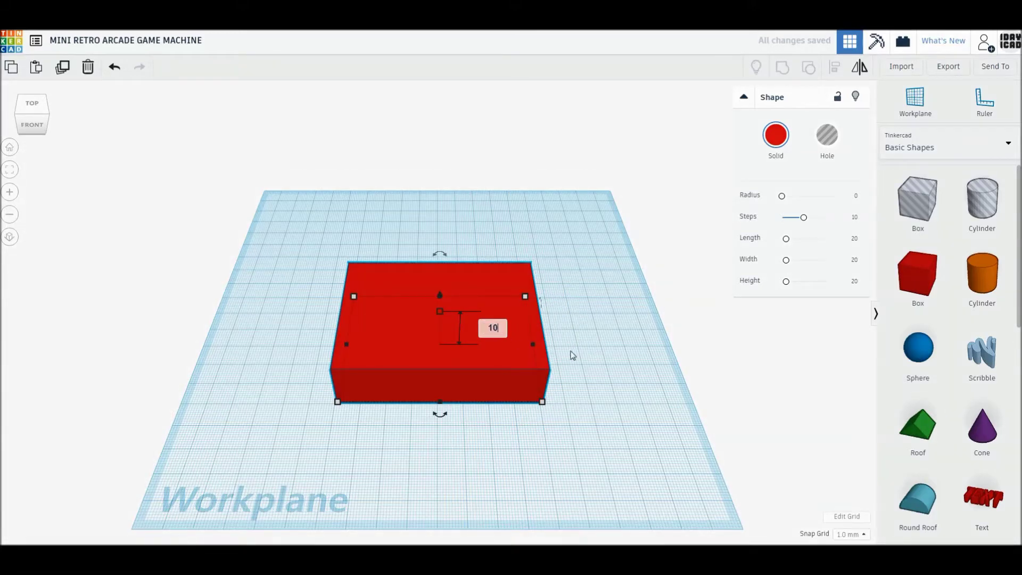
{"action": "key", "text": "Return"}
Colour the box white and deselect it.
{"action": "left_click", "coordinate": [776, 136]}
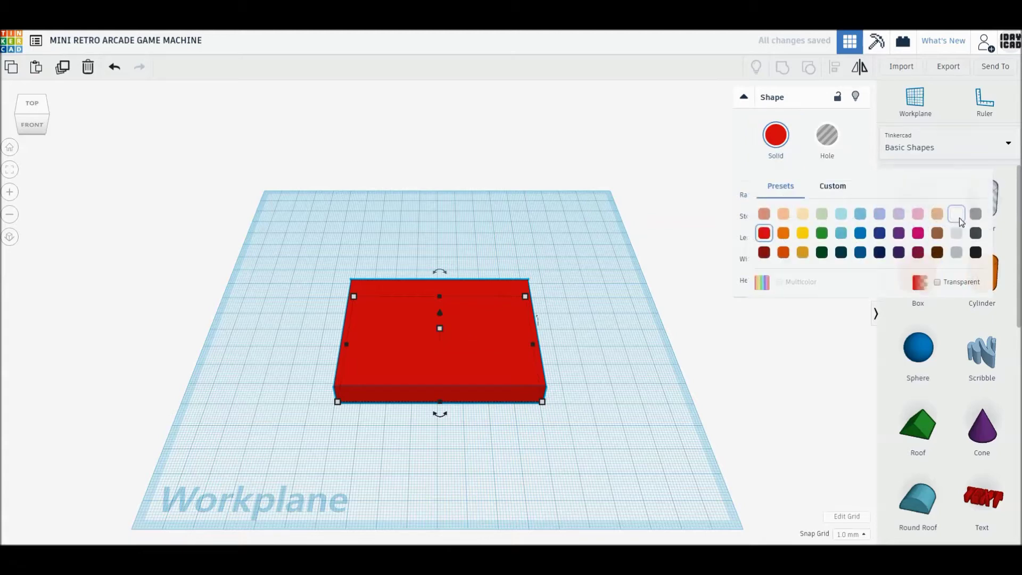
{"action": "left_click", "coordinate": [960, 218]}
{"action": "left_click", "coordinate": [660, 424]}
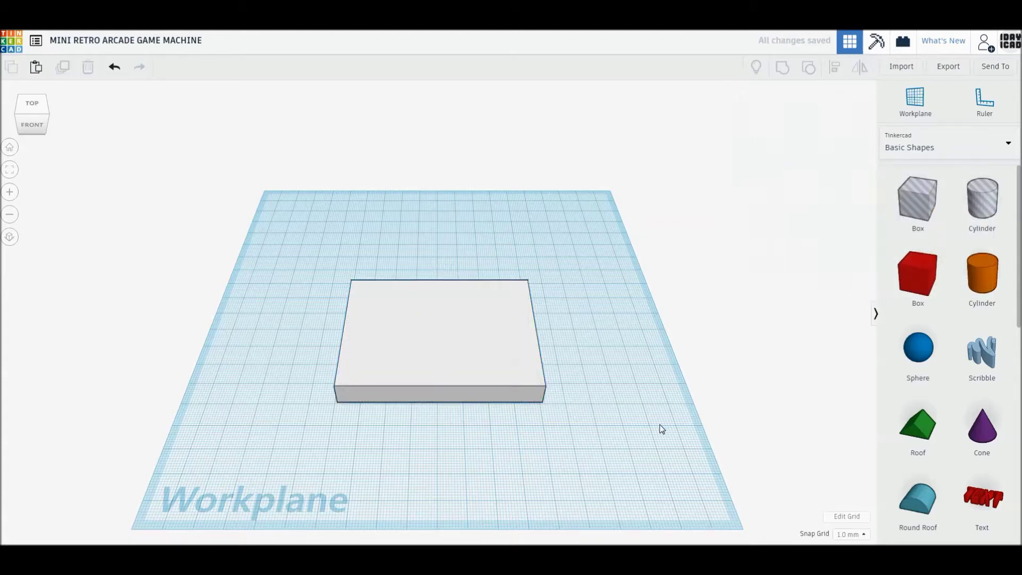
Cut a 70 × 50 mm recess using a grouped, shrunken duplicate set to Hole.
{"action": "left_click", "coordinate": [484, 365]}
{"action": "left_click", "coordinate": [62, 67]}
{"action": "left_click", "coordinate": [479, 397]}
{"action": "left_click_drag", "start_coordinate": [543, 402], "coordinate": [528, 393]}
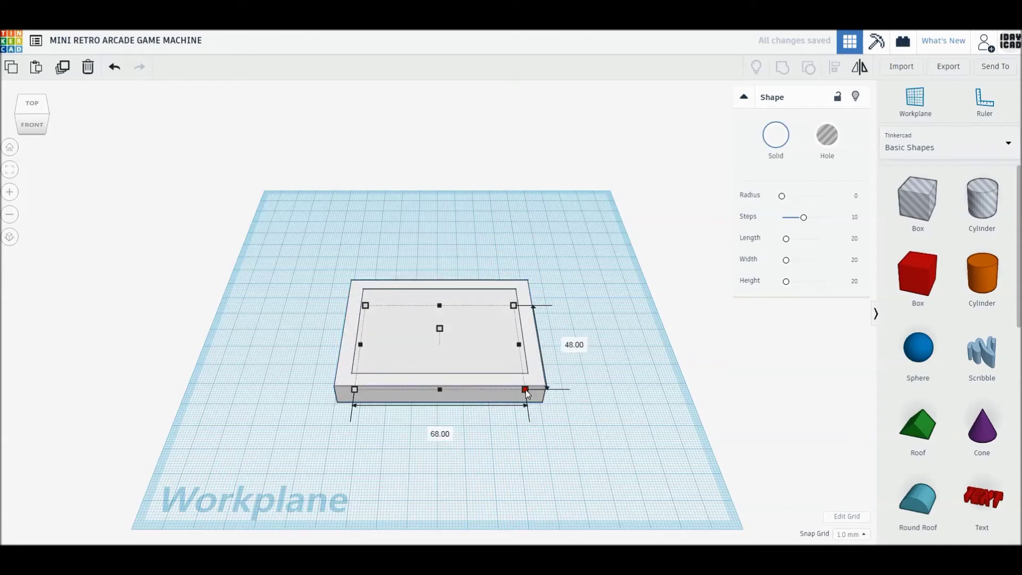
{"action": "left_click", "coordinate": [827, 134]}
{"action": "key", "text": "ctrl+a"}
{"action": "left_click", "coordinate": [782, 69]}
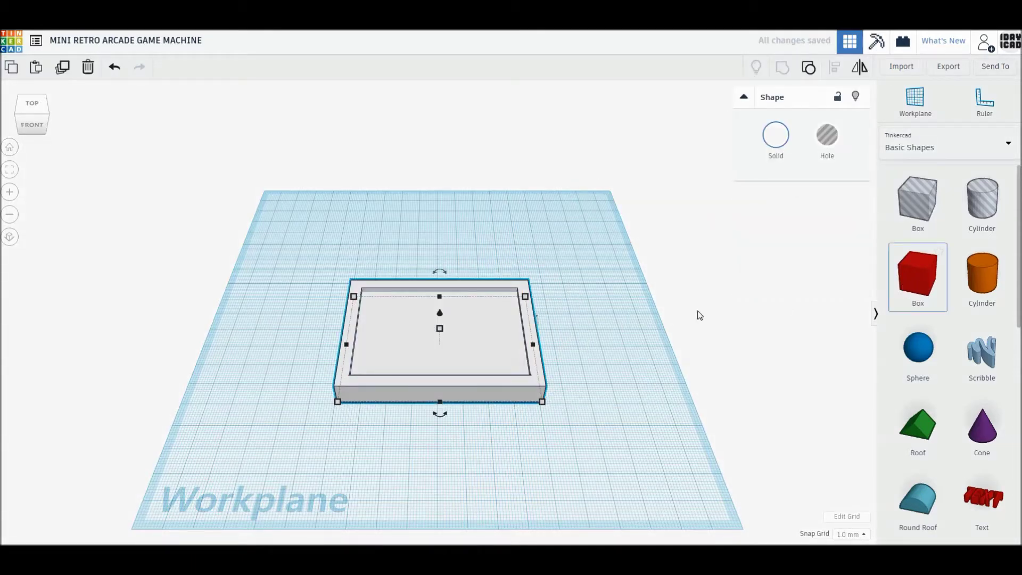
{"action": "left_click", "coordinate": [435, 336]}
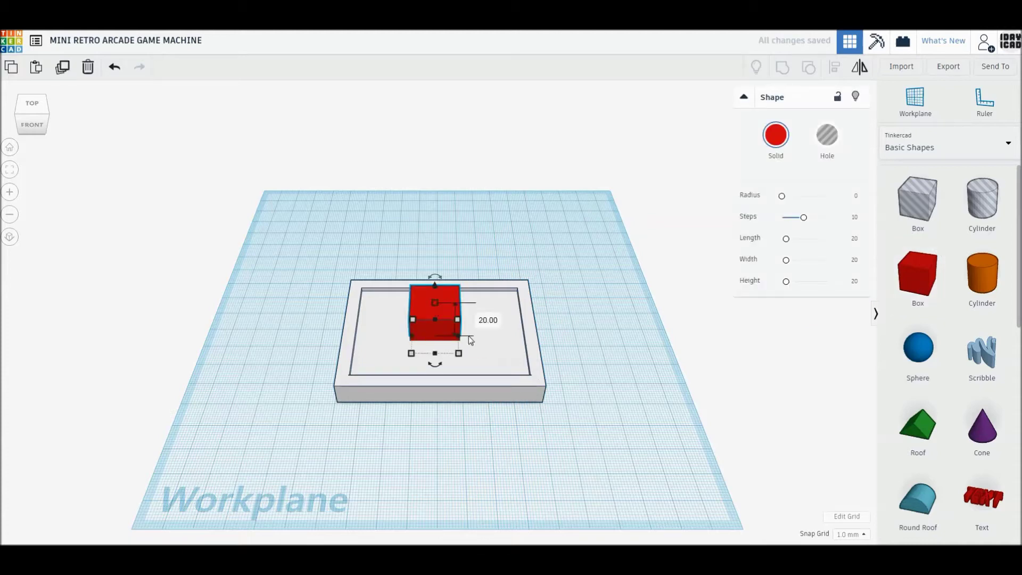
Resize the new box to 70 × 50 mm and 9 mm tall.
{"action": "type", "text": "9"}
{"action": "key", "text": "Return"}
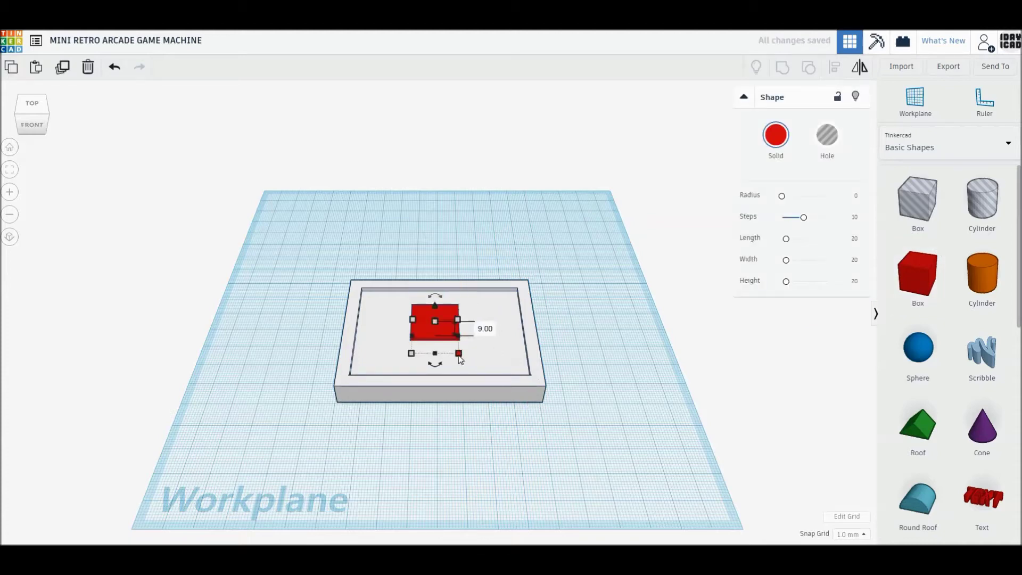
{"action": "type", "text": "7"}
{"action": "left_click_drag", "start_coordinate": [459, 354], "coordinate": [540, 357]}
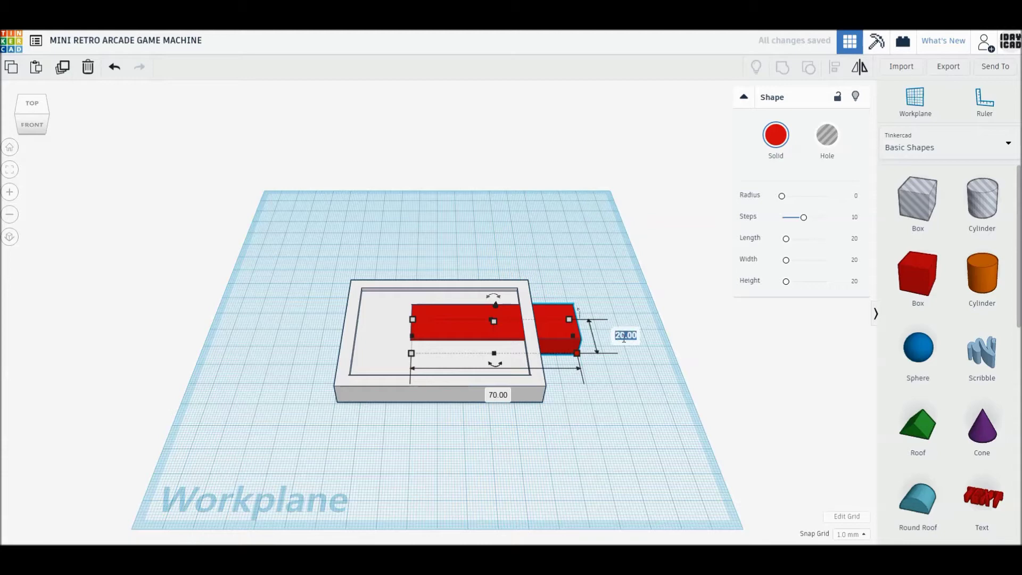
{"action": "type", "text": "50"}
{"action": "key", "text": "Return"}
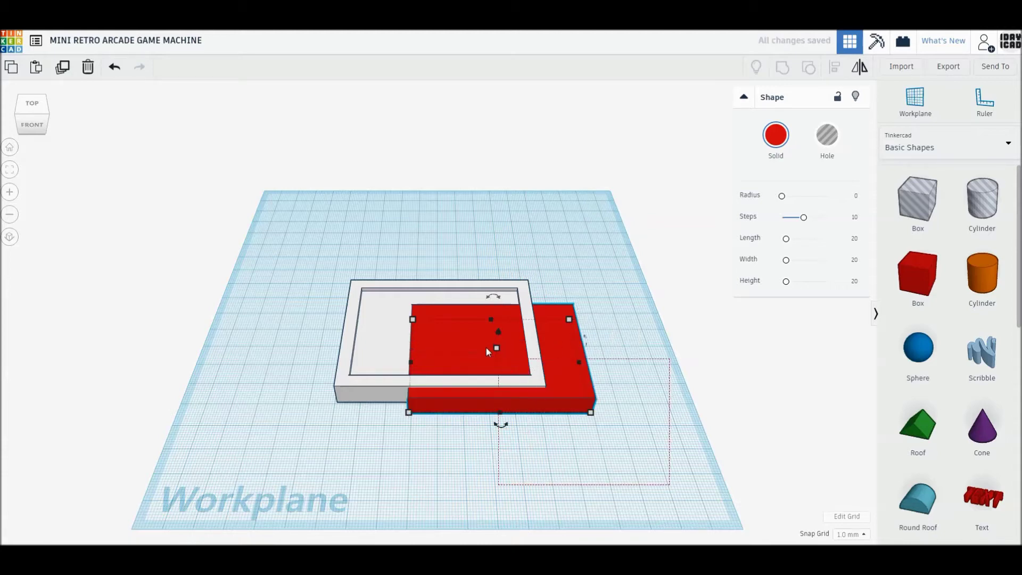
Centre the box within the tray lengthwise and front-to-back.
{"action": "left_click_drag", "start_coordinate": [669, 483], "coordinate": [487, 347]}
{"action": "left_click", "coordinate": [834, 67]}
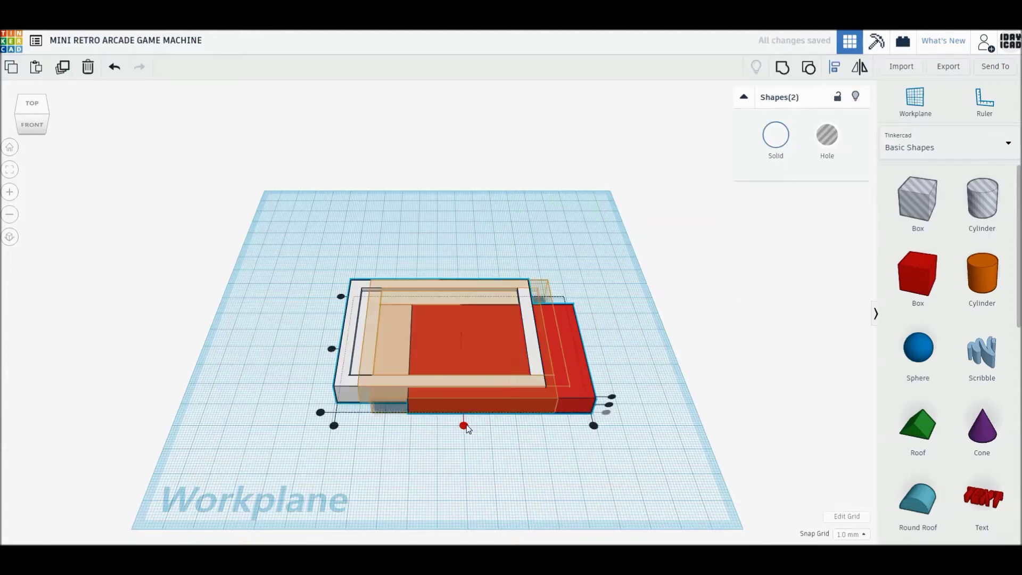
{"action": "left_click", "coordinate": [464, 424]}
{"action": "left_click", "coordinate": [354, 348]}
Colour the inner box black.
{"action": "left_click", "coordinate": [461, 376]}
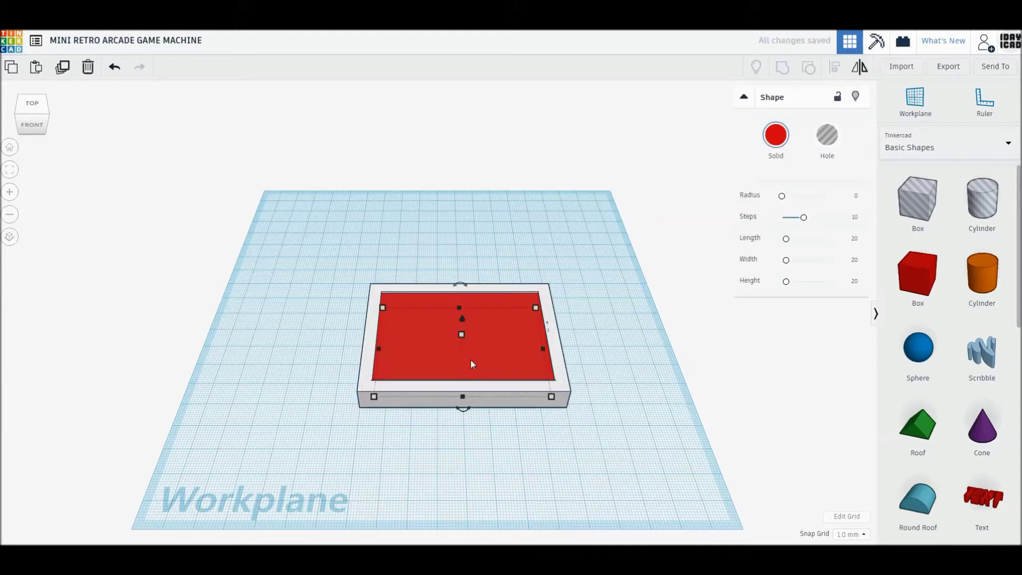
{"action": "left_click", "coordinate": [776, 134]}
{"action": "left_click", "coordinate": [762, 213]}
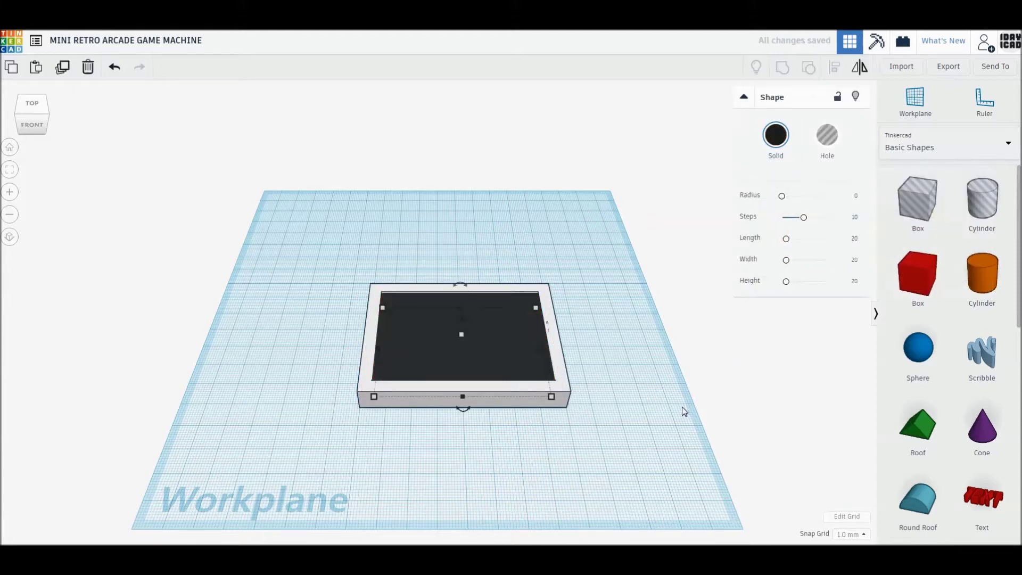
{"action": "left_click_drag", "start_coordinate": [682, 408], "coordinate": [465, 284]}
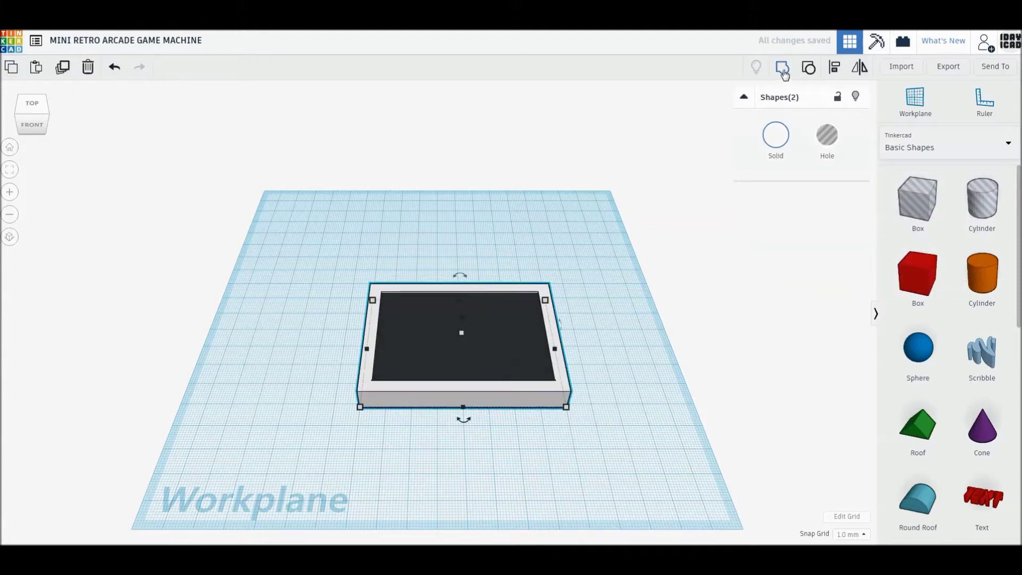
Group the black insert with the tray as Multicolor and shift it back and left.
{"action": "left_click", "coordinate": [784, 71]}
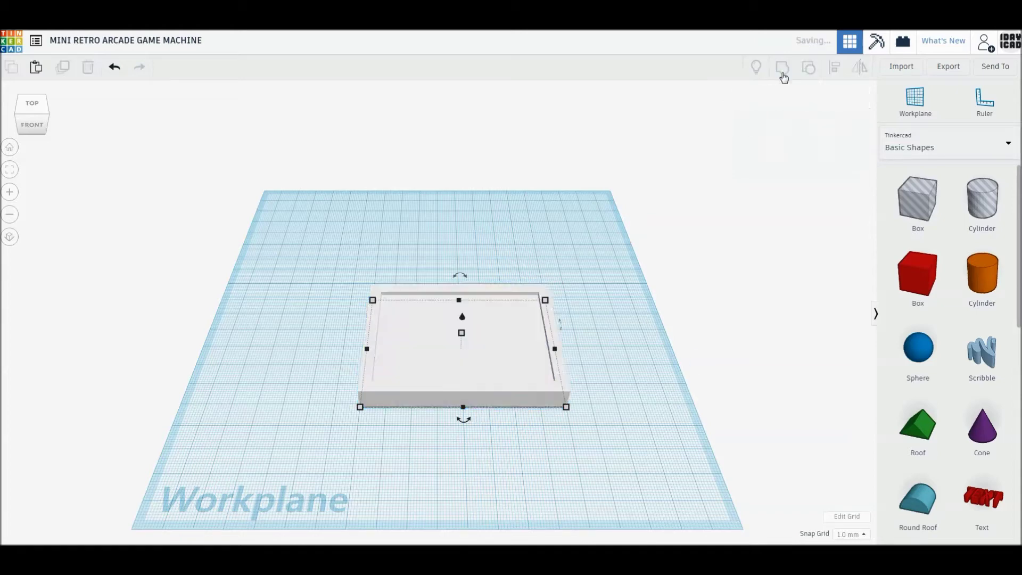
{"action": "left_click", "coordinate": [776, 135]}
{"action": "left_click", "coordinate": [780, 282]}
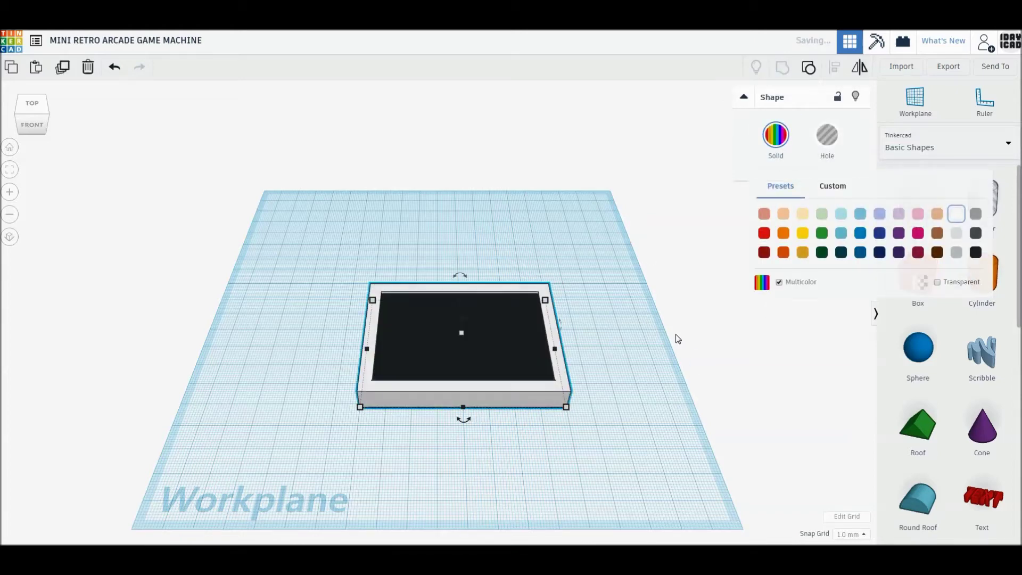
{"action": "left_click_drag", "start_coordinate": [517, 347], "coordinate": [490, 323]}
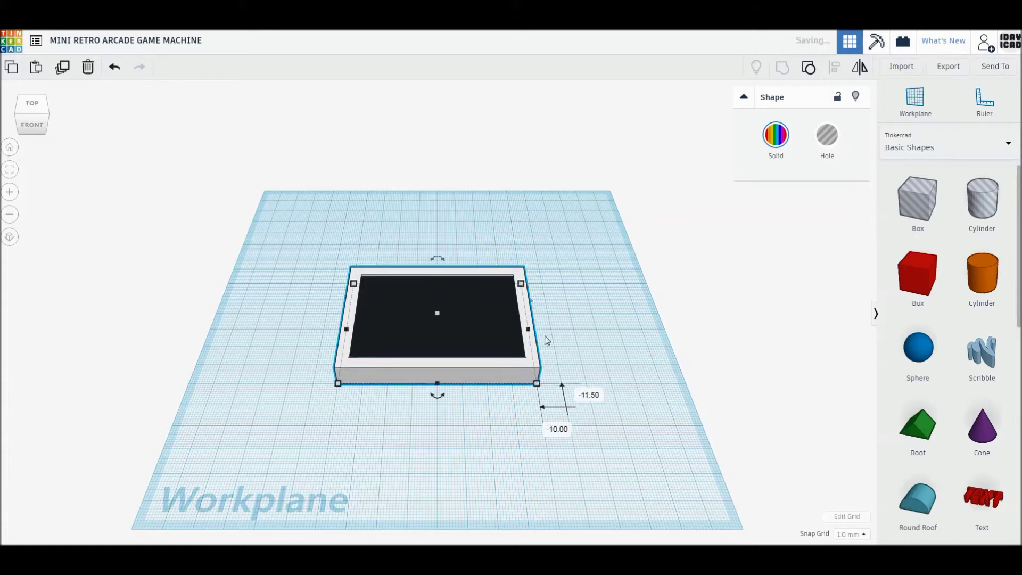
{"action": "left_click", "coordinate": [648, 347]}
{"action": "left_click_drag", "start_coordinate": [919, 277], "coordinate": [458, 326]}
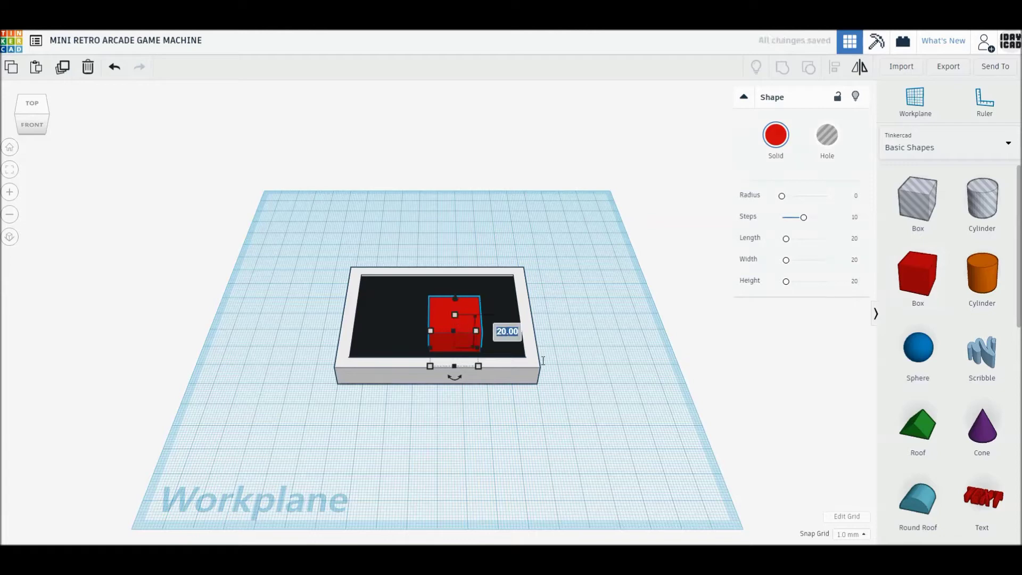
{"action": "type", "text": "9"}
Set the new box's height to 9.1 mm, colour it white, and view orthographic Top.
{"action": "key", "text": "Return"}
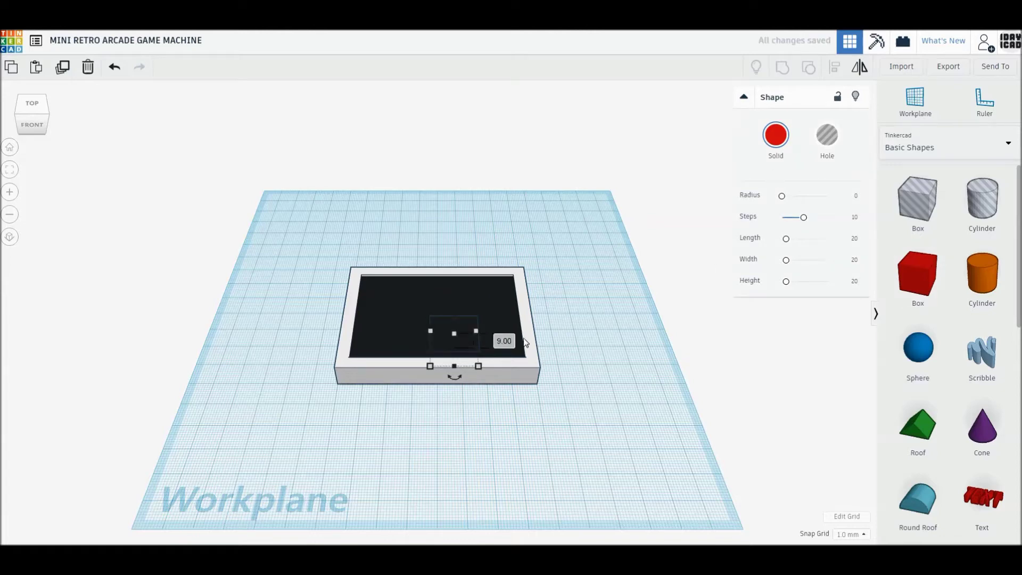
{"action": "left_click", "coordinate": [524, 341]}
{"action": "type", "text": "9"}
{"action": "type", "text": ".1"}
{"action": "key", "text": "Return"}
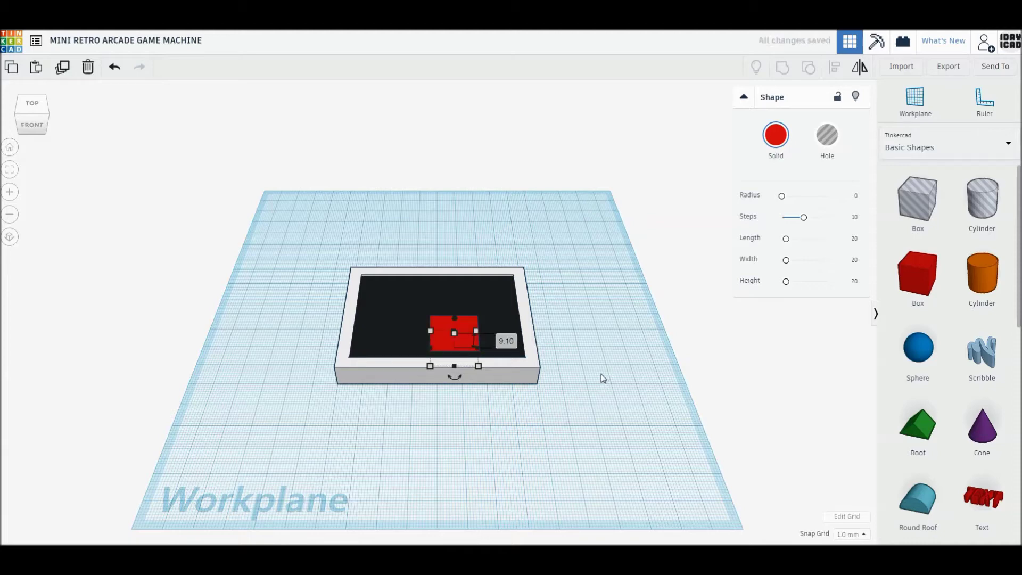
{"action": "left_click", "coordinate": [783, 146]}
{"action": "left_click", "coordinate": [960, 213]}
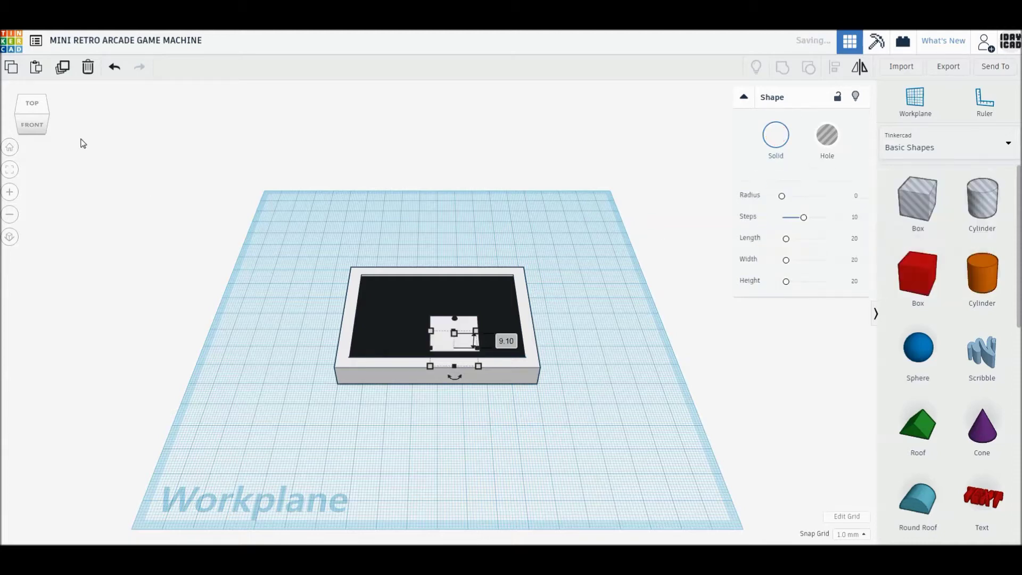
{"action": "left_click", "coordinate": [34, 106]}
{"action": "left_click", "coordinate": [9, 237]}
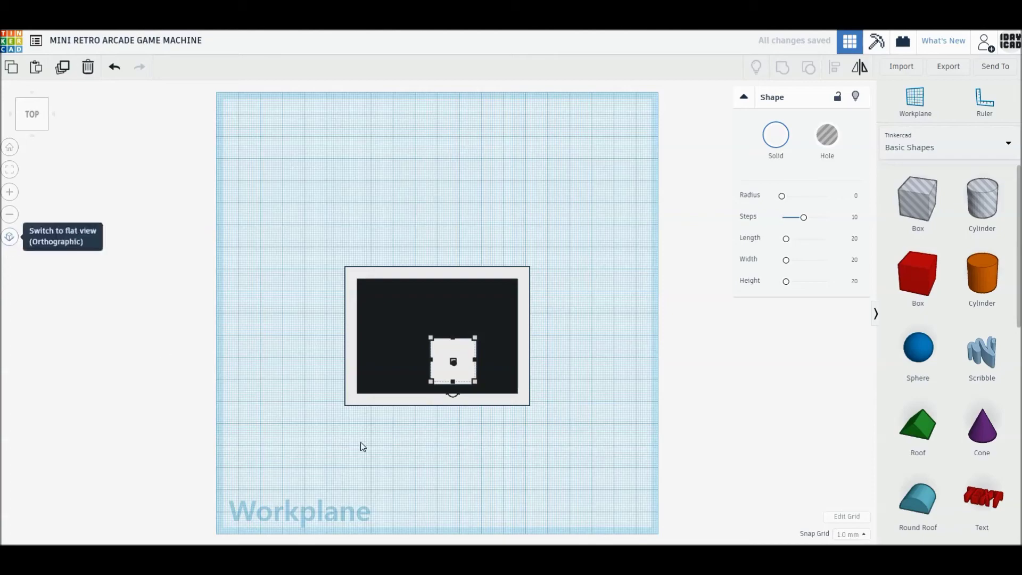
Move the white box onto the screen and shape it into a thin 46 mm upright bar.
{"action": "key", "text": "f"}
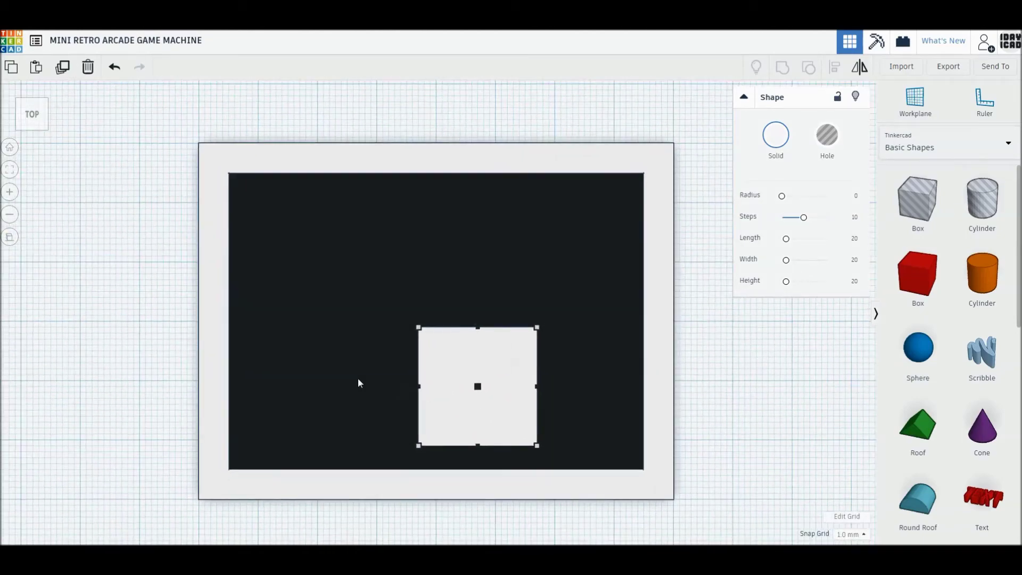
{"action": "mouse_move", "coordinate": [505, 410]}
{"action": "left_mouse_down"}
{"action": "mouse_move", "coordinate": [418, 304]}
{"action": "mouse_move", "coordinate": [442, 319]}
{"action": "left_mouse_up"}
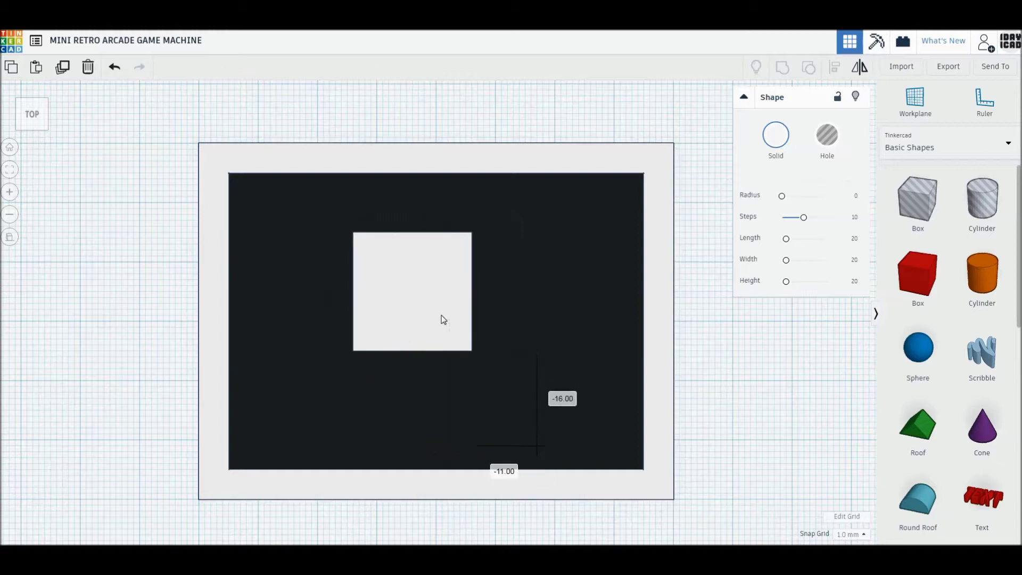
{"action": "mouse_move", "coordinate": [470, 351]}
{"action": "left_mouse_down"}
{"action": "mouse_move", "coordinate": [370, 433]}
{"action": "mouse_move", "coordinate": [375, 441]}
{"action": "left_mouse_up"}
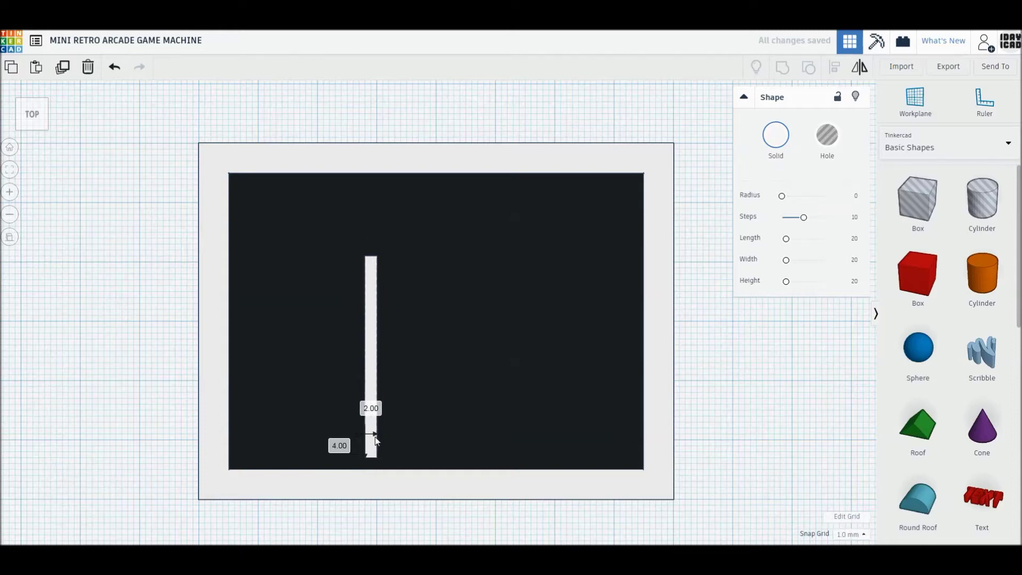
{"action": "left_click_drag", "start_coordinate": [377, 257], "coordinate": [378, 182]}
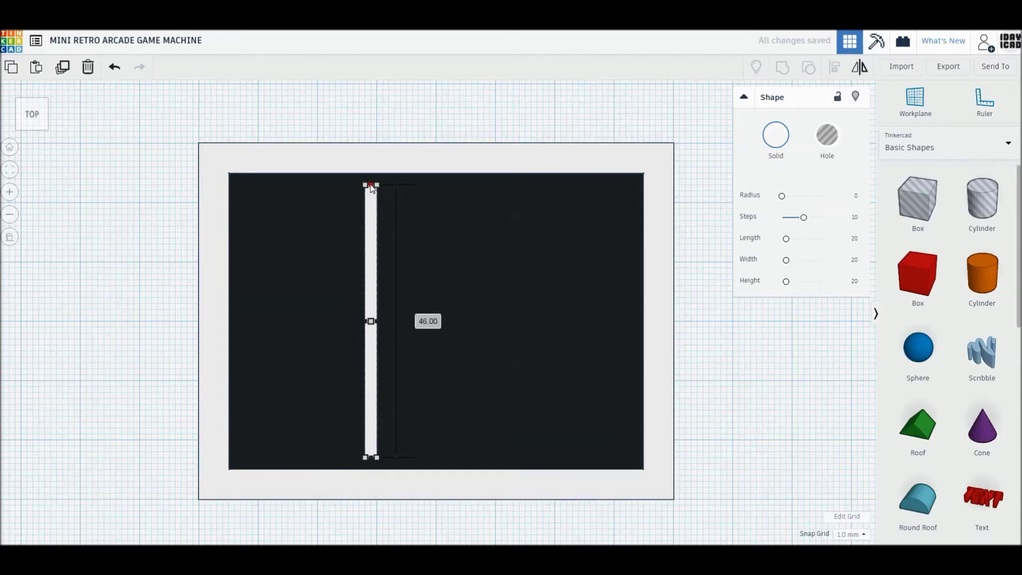
{"action": "key", "text": "Escape"}
{"action": "left_click", "coordinate": [372, 264]}
Copy the bar 22 mm right and add a 24 mm bottom bar joining both uprights.
{"action": "left_click_drag", "start_coordinate": [372, 264], "coordinate": [501, 263], "text": "alt"}
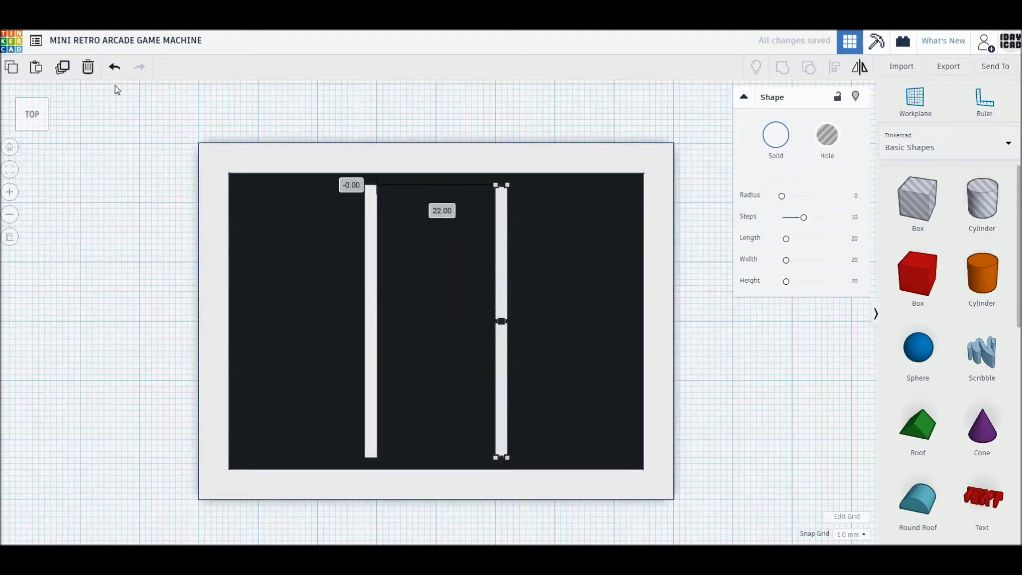
{"action": "left_click", "coordinate": [74, 71]}
{"action": "left_click_drag", "start_coordinate": [627, 186], "coordinate": [562, 441]}
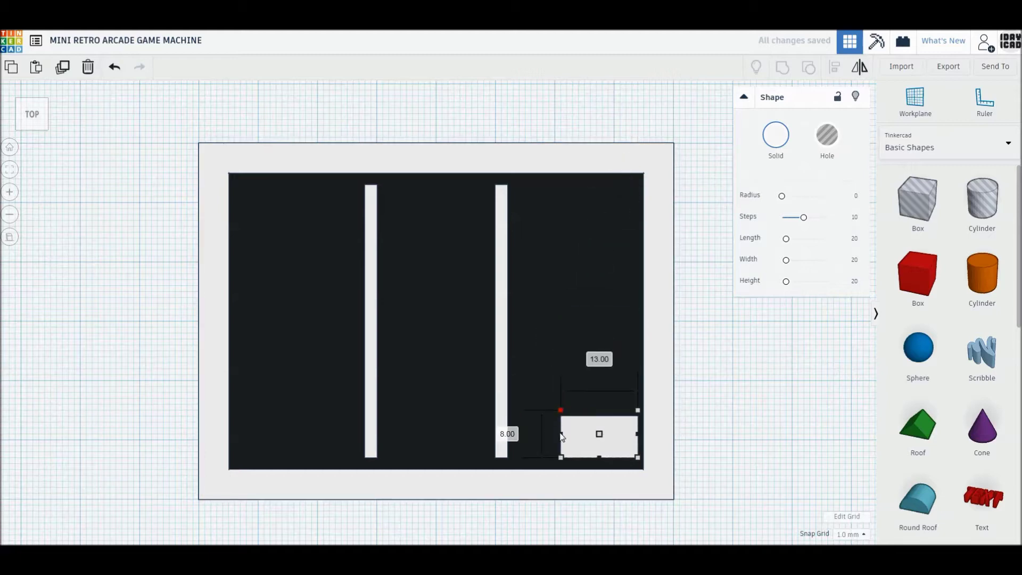
{"action": "mouse_move", "coordinate": [578, 452]}
{"action": "left_mouse_down"}
{"action": "mouse_move", "coordinate": [382, 457]}
{"action": "mouse_move", "coordinate": [509, 453]}
{"action": "left_mouse_up"}
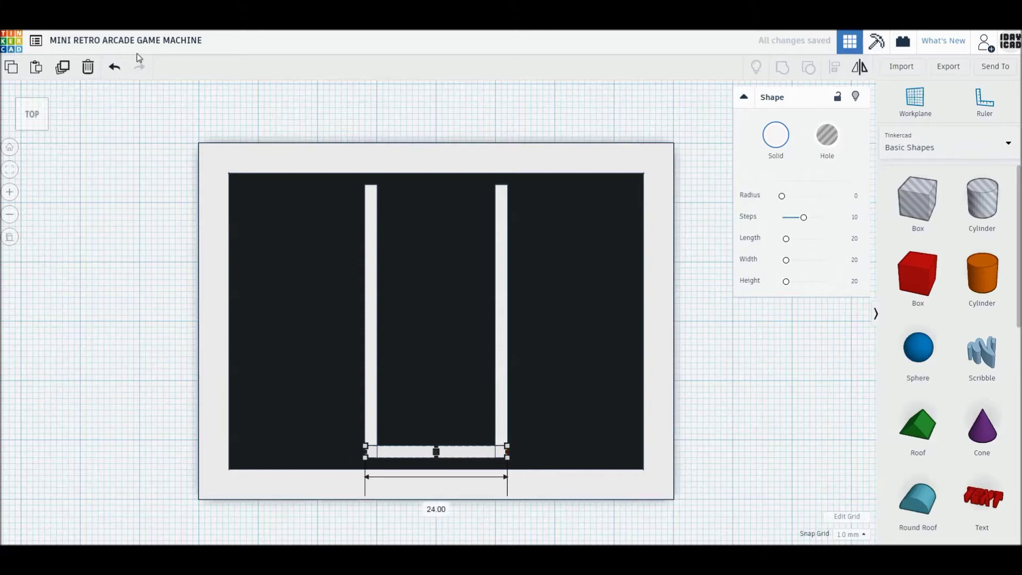
{"action": "left_click", "coordinate": [63, 67]}
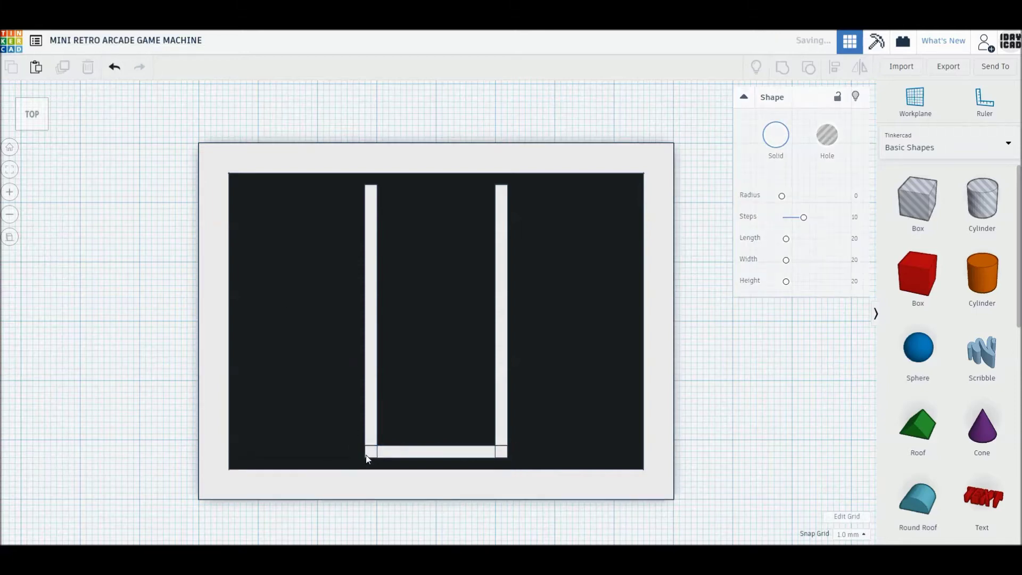
{"action": "left_click", "coordinate": [446, 459]}
Duplicate the bottom bar and reshape it into a small 5 mm upright block.
{"action": "left_click", "coordinate": [63, 68]}
{"action": "left_click_drag", "start_coordinate": [449, 459], "coordinate": [484, 440]}
{"action": "left_click_drag", "start_coordinate": [408, 443], "coordinate": [408, 442]}
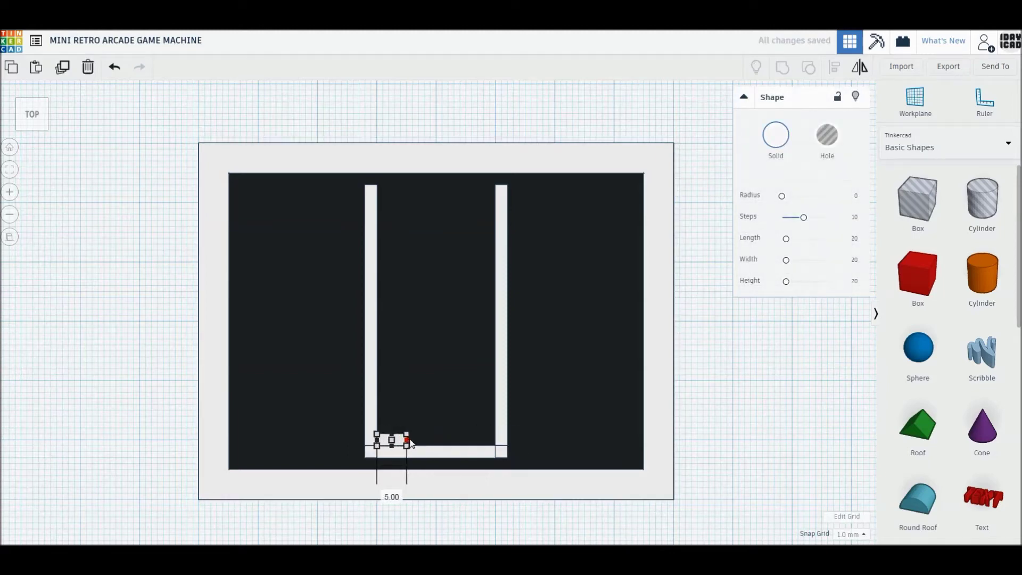
{"action": "scroll", "coordinate": [455, 388], "scroll_direction": "up", "scroll_amount": 2}
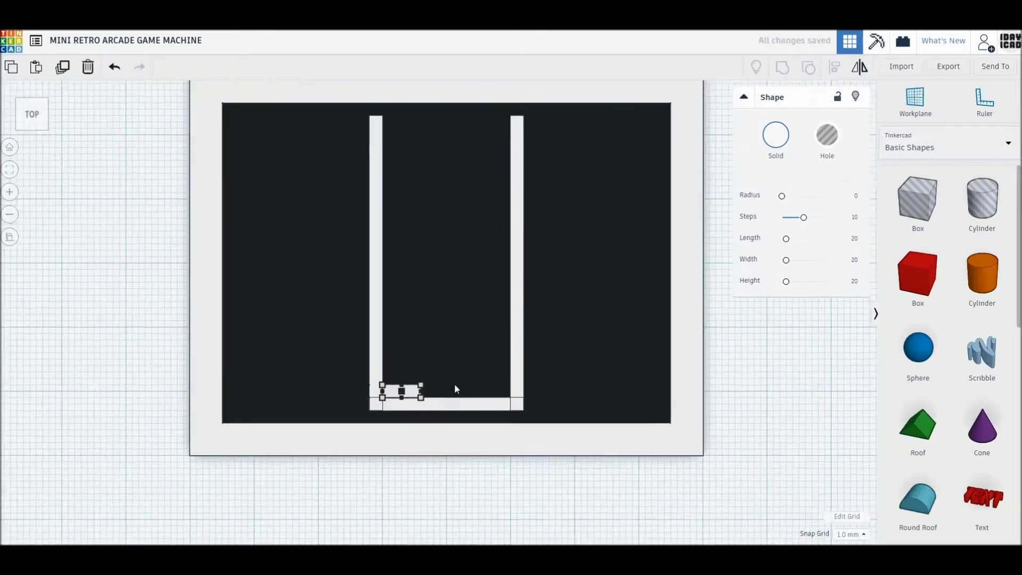
{"action": "left_click", "coordinate": [62, 66]}
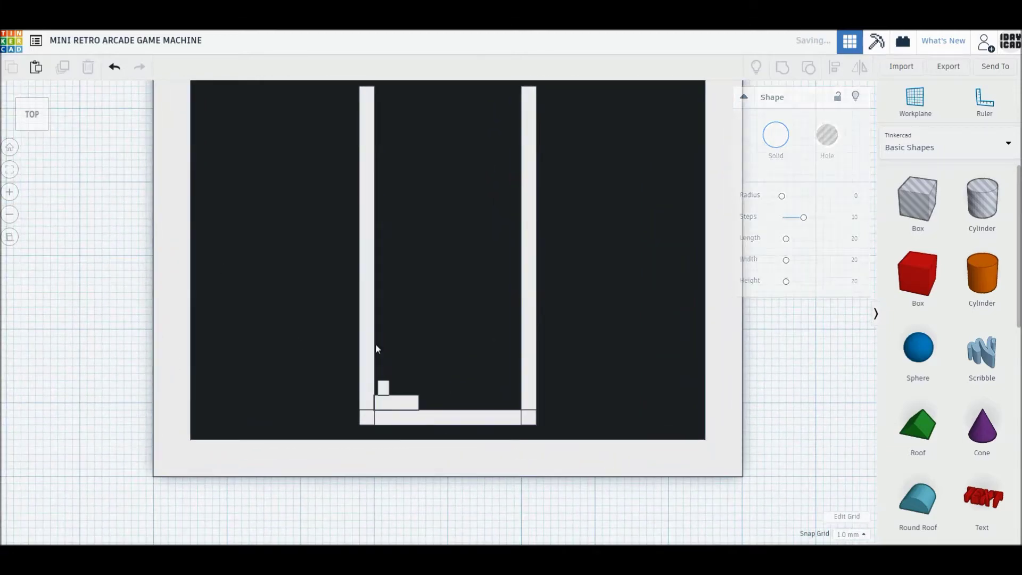
{"action": "key", "text": "Delete"}
{"action": "left_click", "coordinate": [396, 403]}
{"action": "left_click_drag", "start_coordinate": [374, 395], "coordinate": [407, 388]}
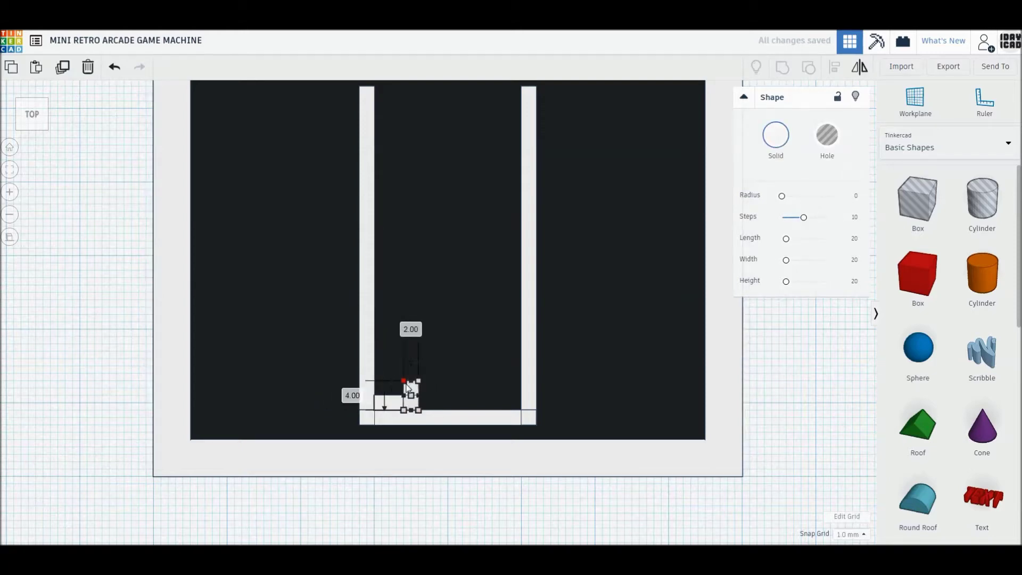
{"action": "left_click", "coordinate": [112, 398]}
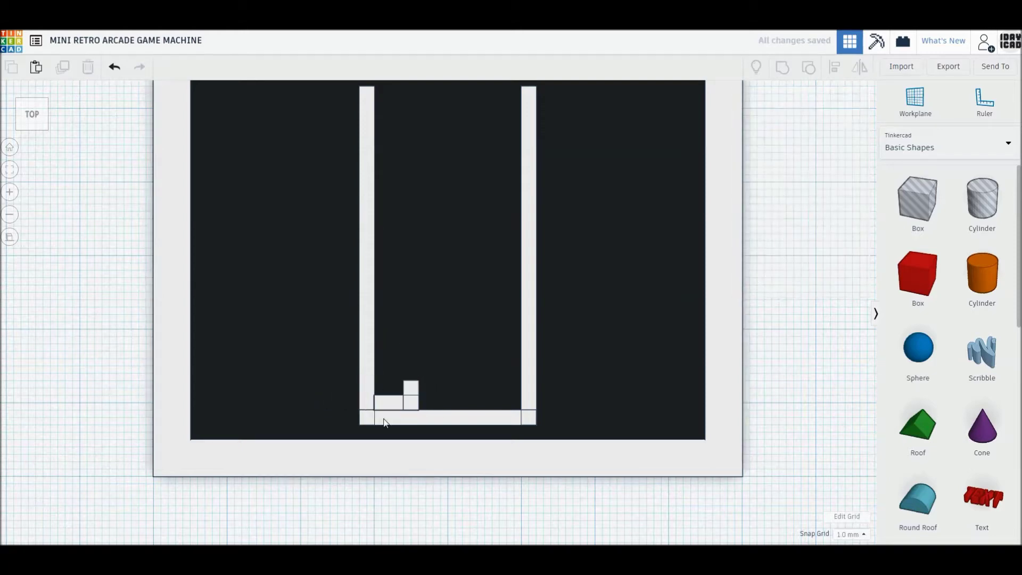
Copy the block repeatedly along the well floor and stretch the rightmost one taller.
{"action": "left_click", "coordinate": [411, 394]}
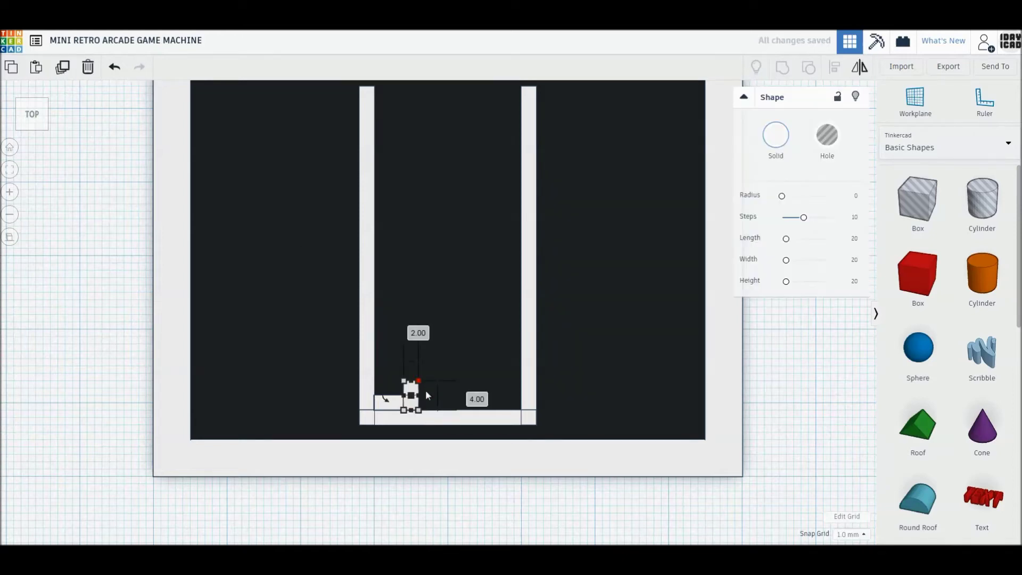
{"action": "left_click_drag", "start_coordinate": [416, 392], "coordinate": [443, 395], "text": "alt"}
{"action": "left_click", "coordinate": [70, 76]}
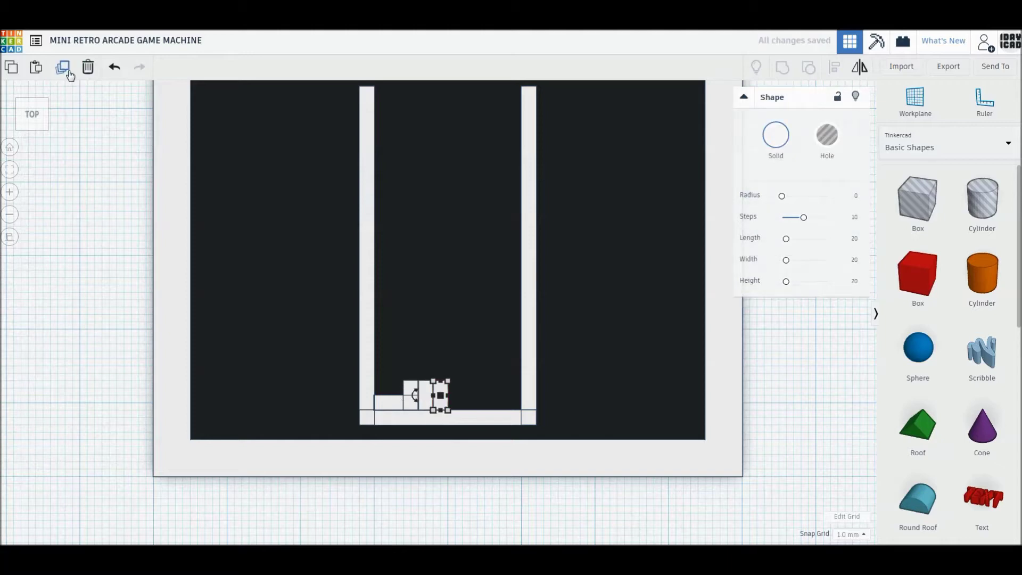
{"action": "left_click", "coordinate": [70, 76]}
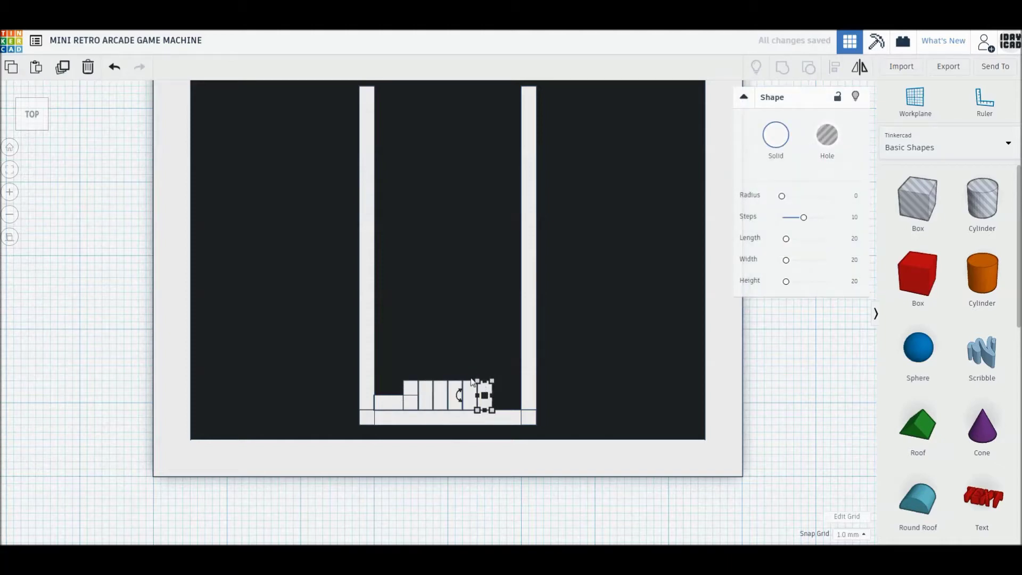
{"action": "left_click", "coordinate": [65, 69]}
{"action": "mouse_move", "coordinate": [499, 381]}
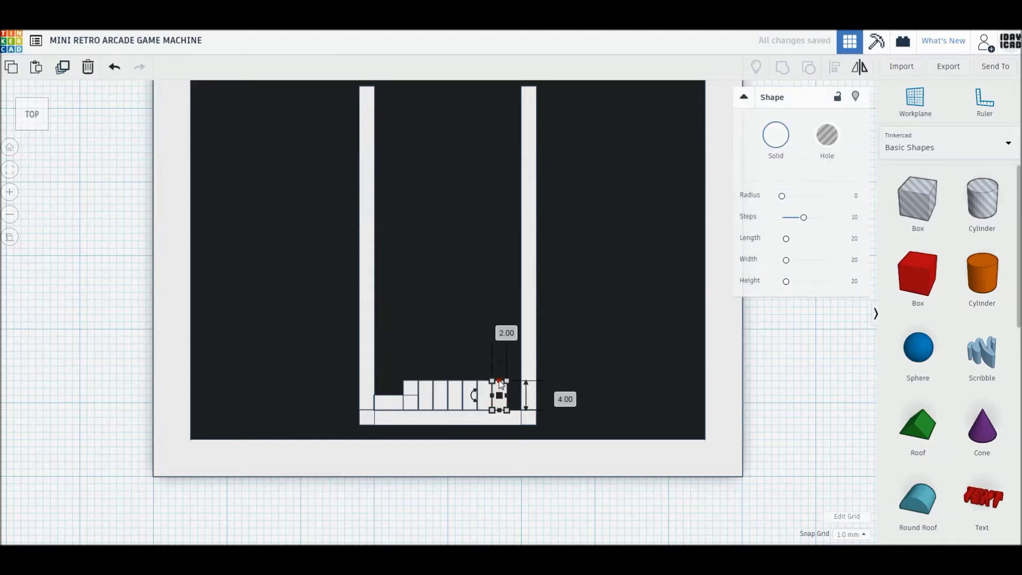
{"action": "left_click_drag", "start_coordinate": [500, 383], "coordinate": [502, 376]}
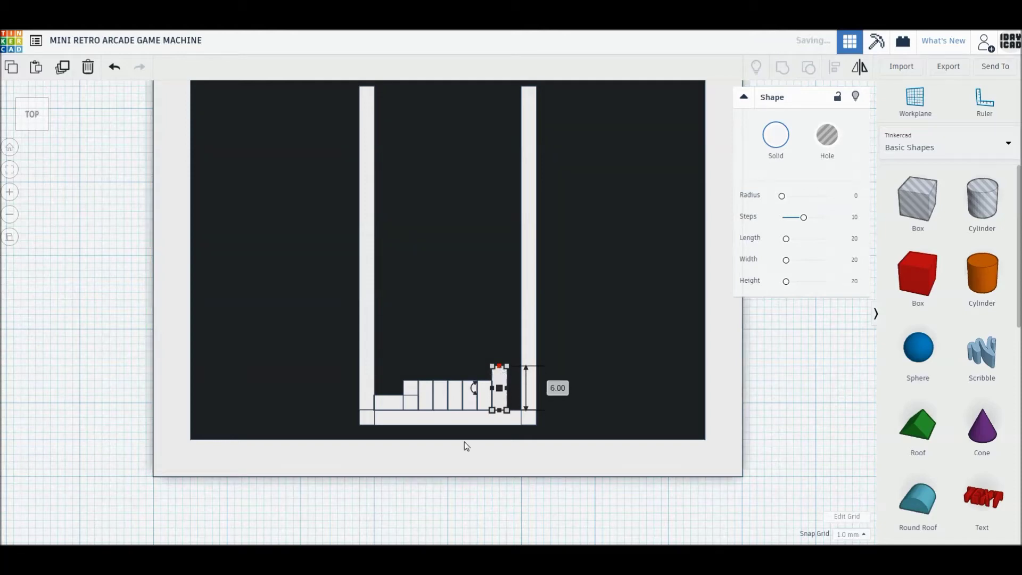
{"action": "key", "text": "Escape"}
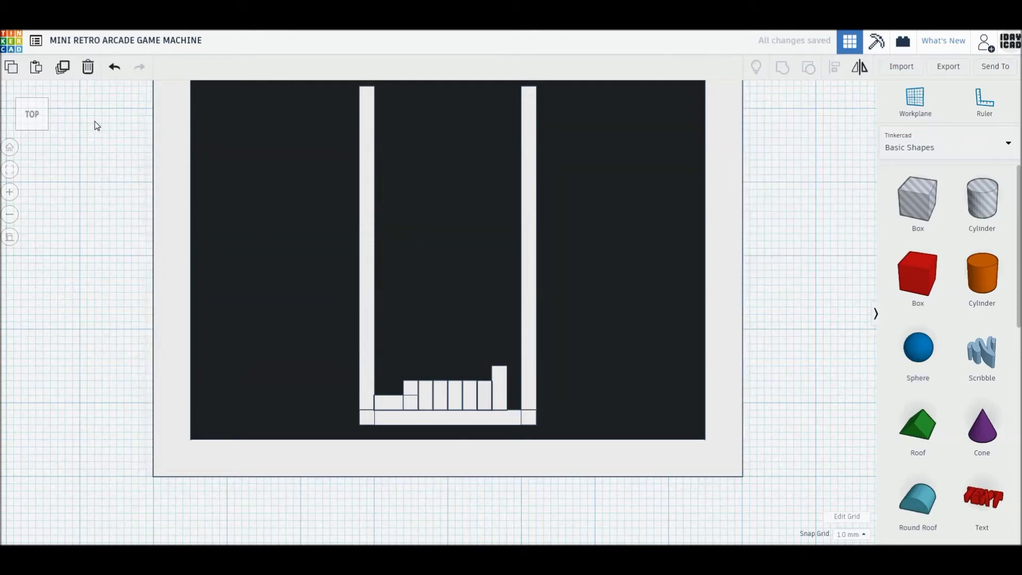
{"action": "left_click", "coordinate": [484, 397]}
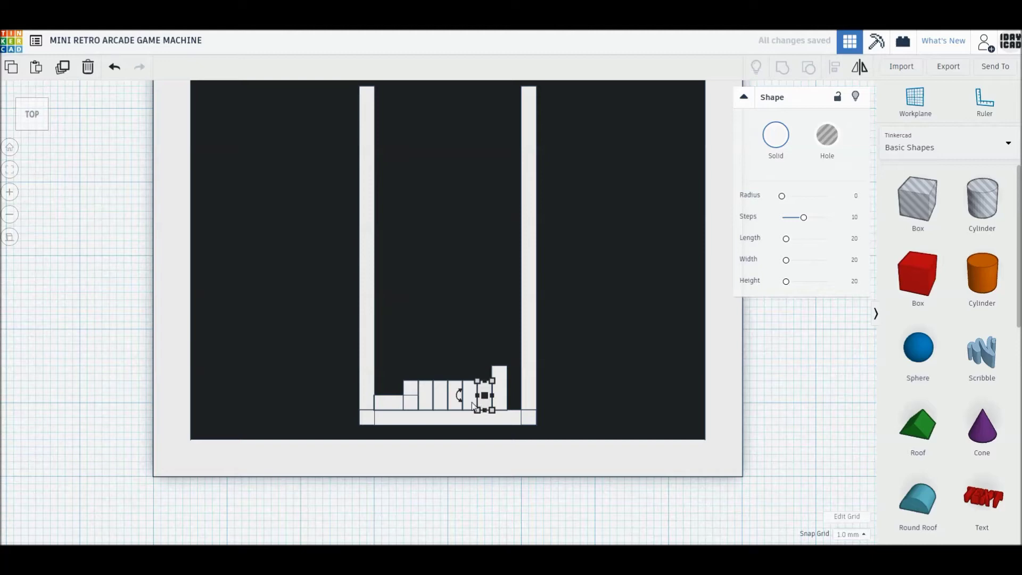
Group the nudged block with the tall block into one yellow piece.
{"action": "left_click_drag", "start_coordinate": [478, 401], "coordinate": [491, 399]}
{"action": "key", "text": "Right"}
{"action": "left_click", "coordinate": [500, 401], "text": "shift"}
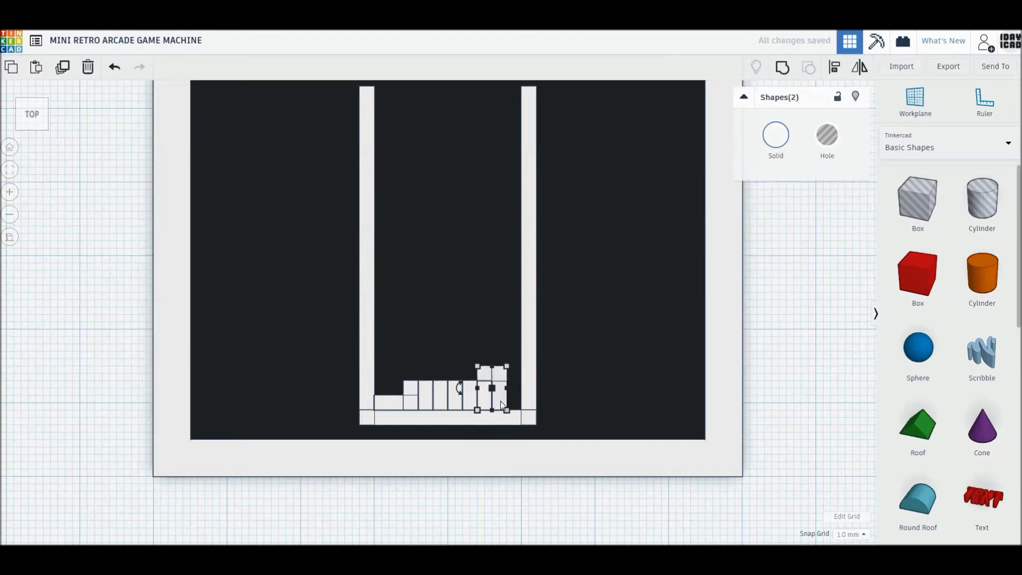
{"action": "left_click", "coordinate": [783, 69]}
{"action": "left_click", "coordinate": [775, 135]}
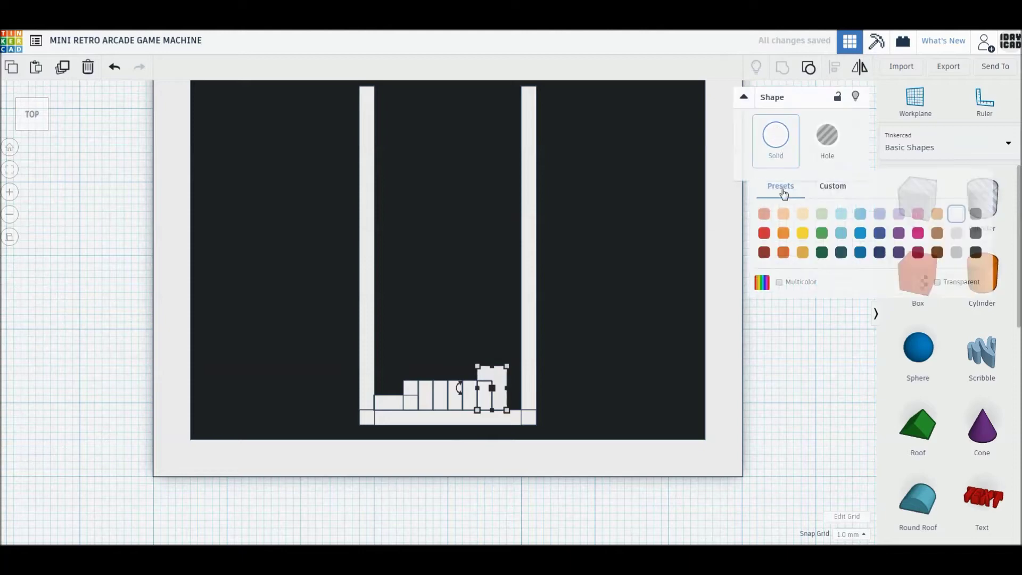
{"action": "left_click", "coordinate": [803, 233]}
Group the two left step blocks, then undo a grouping of two small blocks.
{"action": "left_click", "coordinate": [394, 405]}
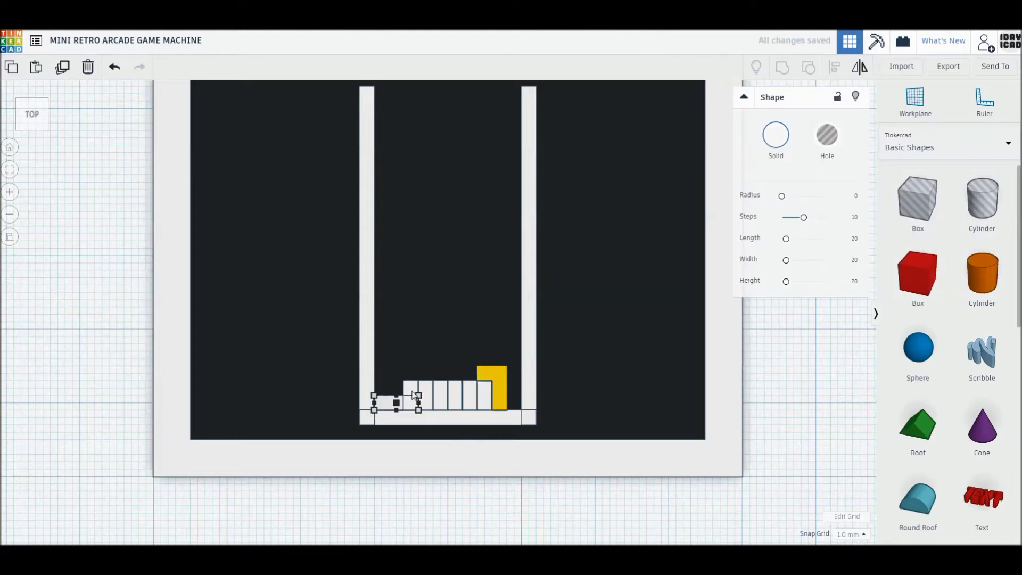
{"action": "left_click", "coordinate": [415, 394], "text": "shift"}
{"action": "key", "text": "ctrl+g"}
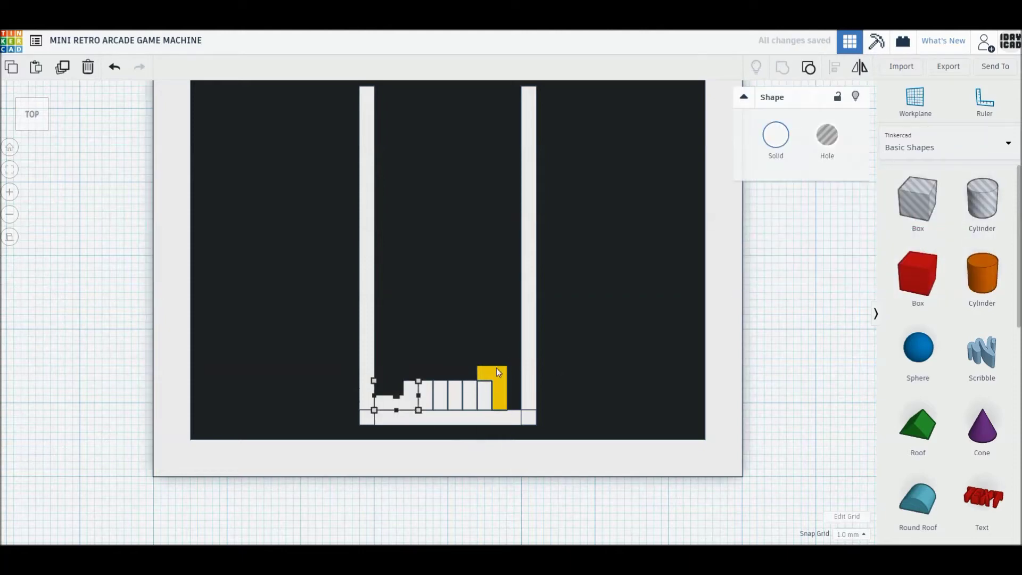
{"action": "left_click", "coordinate": [481, 400]}
{"action": "left_click", "coordinate": [512, 471]}
{"action": "left_click", "coordinate": [469, 401]}
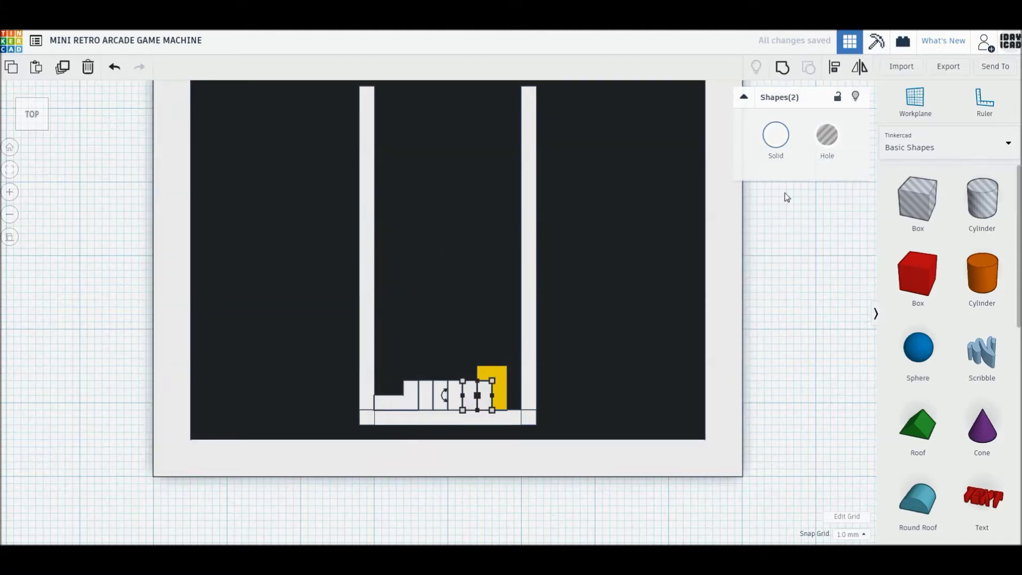
{"action": "left_click", "coordinate": [782, 68]}
{"action": "left_click", "coordinate": [114, 68]}
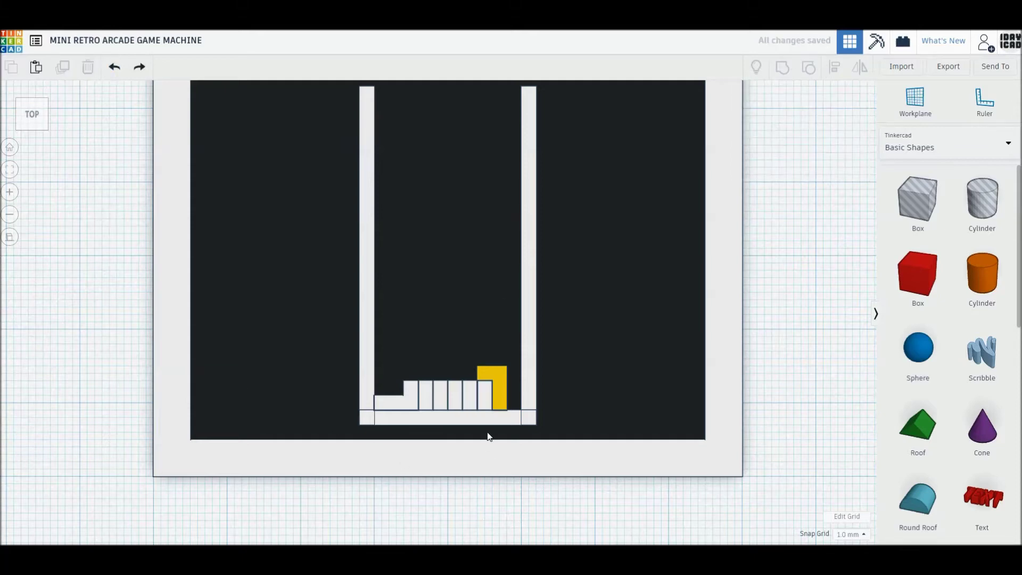
Lift a small block out of the row and widen its neighbour into a red square.
{"action": "left_click_drag", "start_coordinate": [468, 396], "coordinate": [456, 369]}
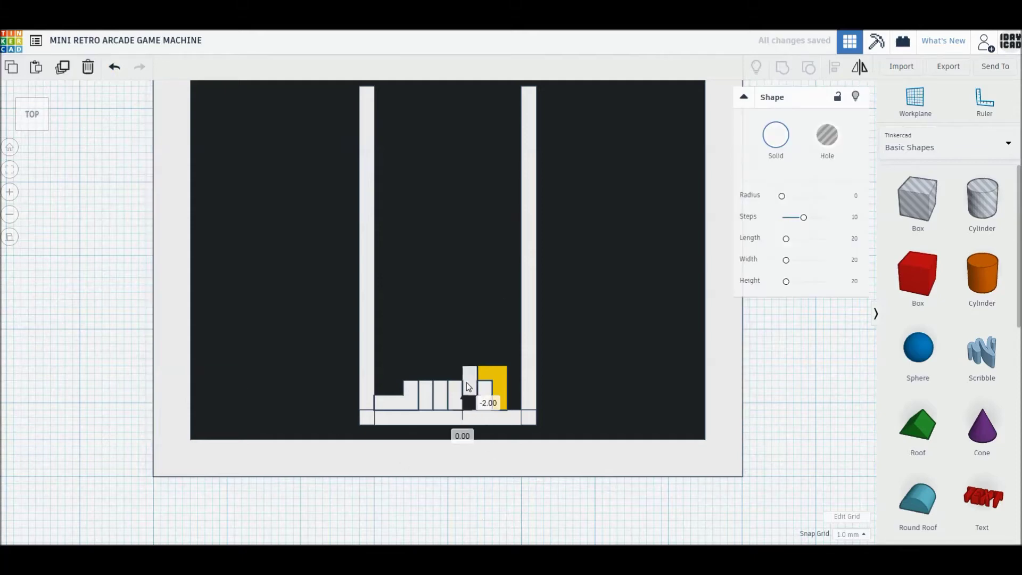
{"action": "left_click", "coordinate": [484, 404]}
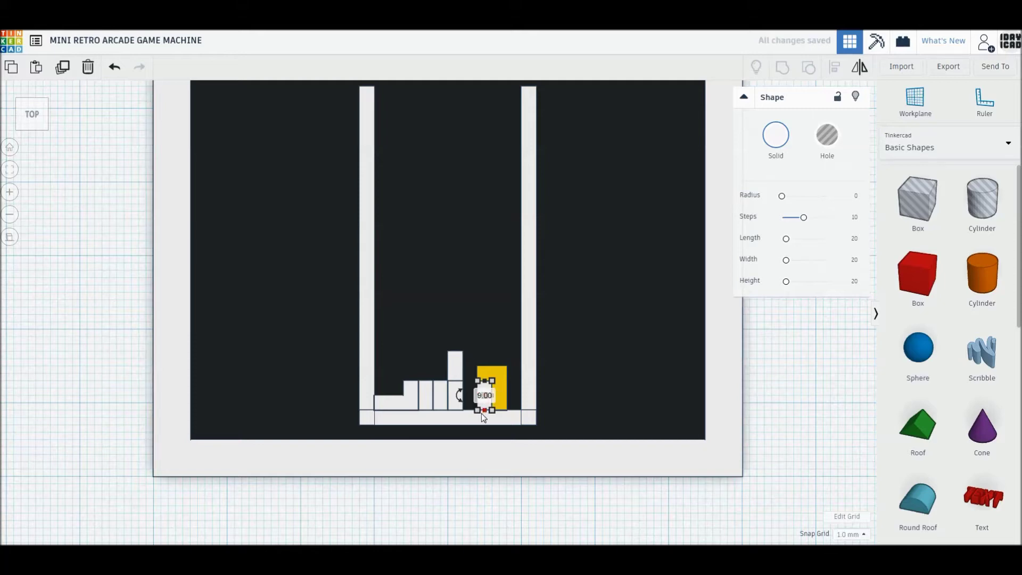
{"action": "left_click_drag", "start_coordinate": [478, 395], "coordinate": [463, 397]}
{"action": "left_click", "coordinate": [776, 134]}
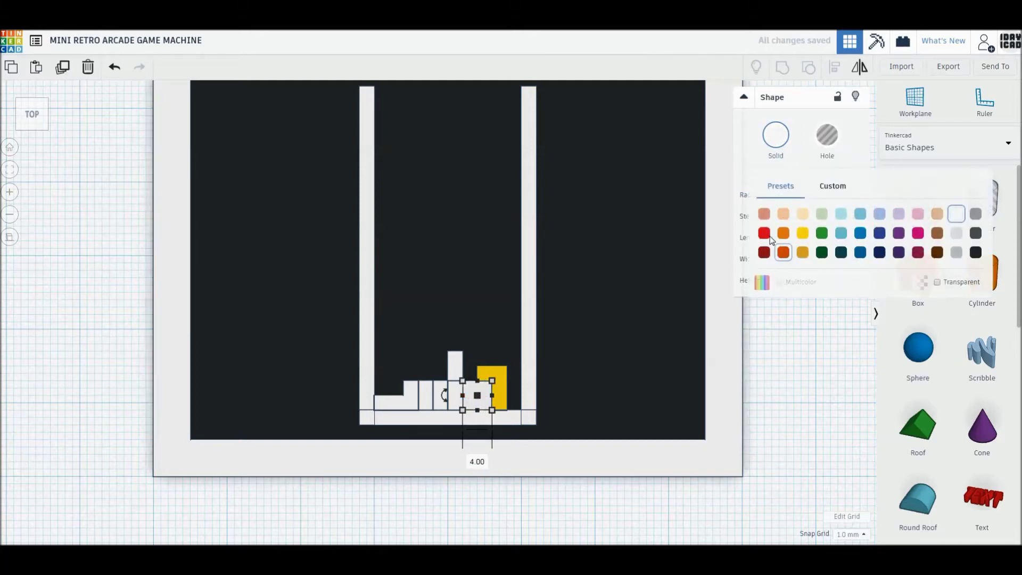
{"action": "left_click", "coordinate": [765, 233]}
Colour the left step piece yellow, group two white blocks, and raise a white bar high.
{"action": "left_click", "coordinate": [394, 403]}
{"action": "left_click", "coordinate": [776, 134]}
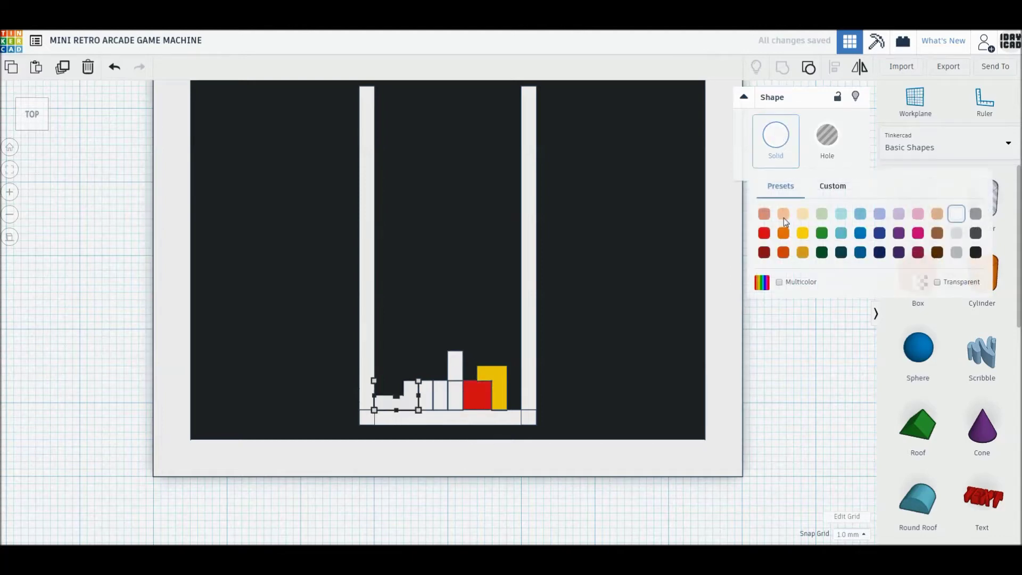
{"action": "left_click", "coordinate": [802, 233]}
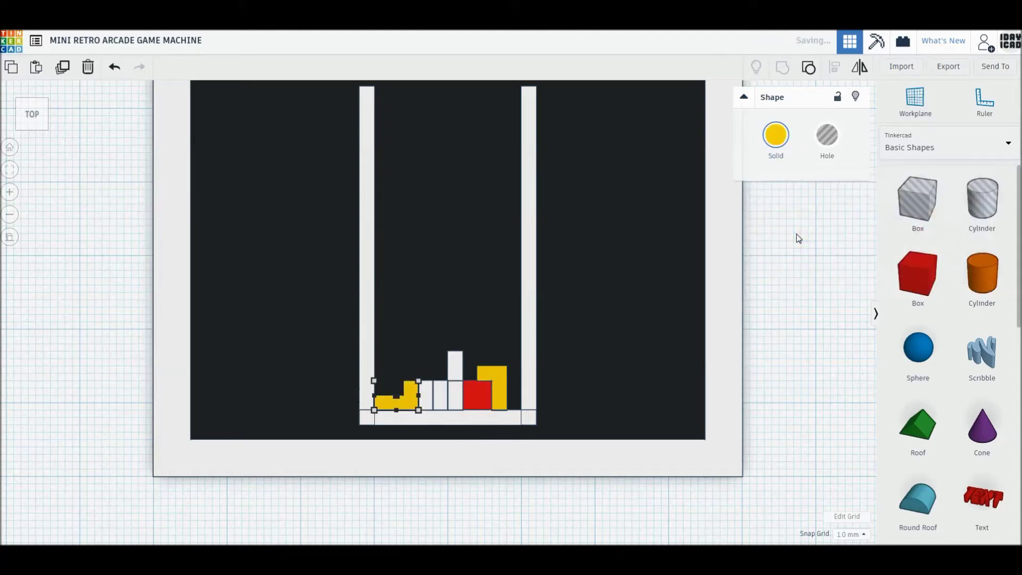
{"action": "left_click", "coordinate": [437, 385]}
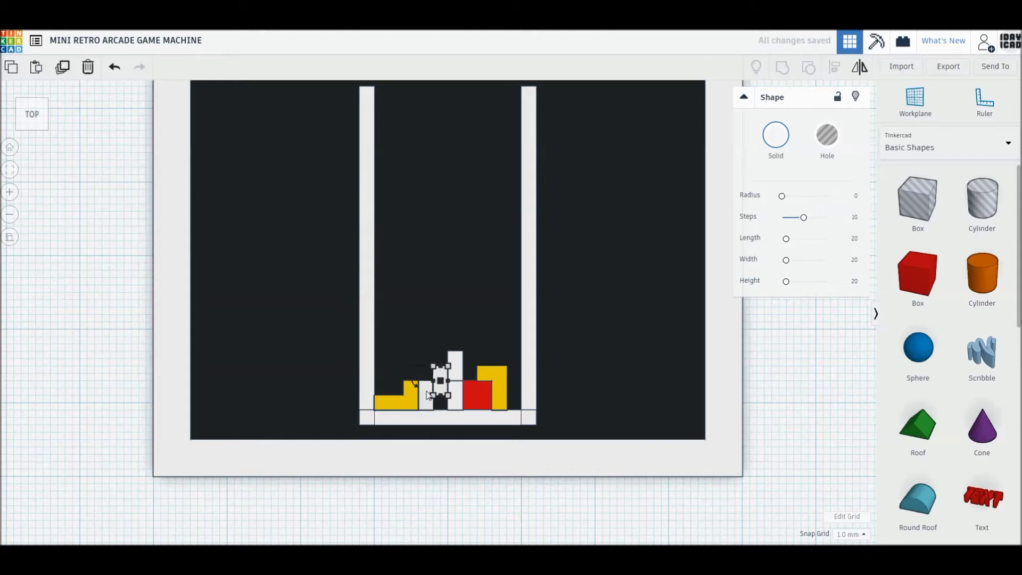
{"action": "left_click", "coordinate": [436, 394], "text": "shift"}
{"action": "left_click", "coordinate": [781, 69]}
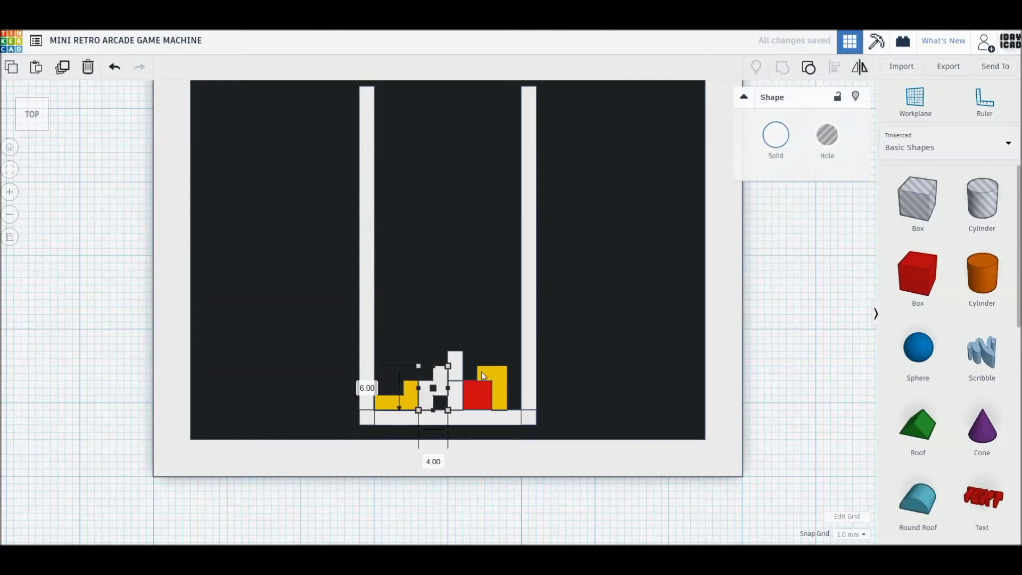
{"action": "mouse_move", "coordinate": [456, 371]}
{"action": "left_mouse_down"}
{"action": "mouse_move", "coordinate": [501, 357]}
{"action": "mouse_move", "coordinate": [512, 219]}
{"action": "left_mouse_up"}
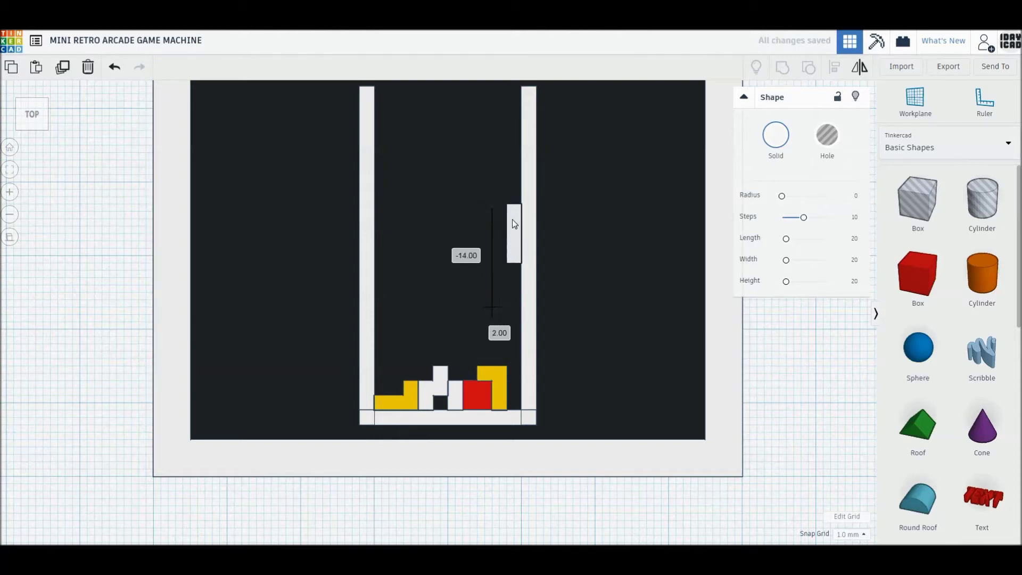
Colour the raised bar magenta and the bottom white piece blue, nudging it left and up.
{"action": "left_click", "coordinate": [776, 134]}
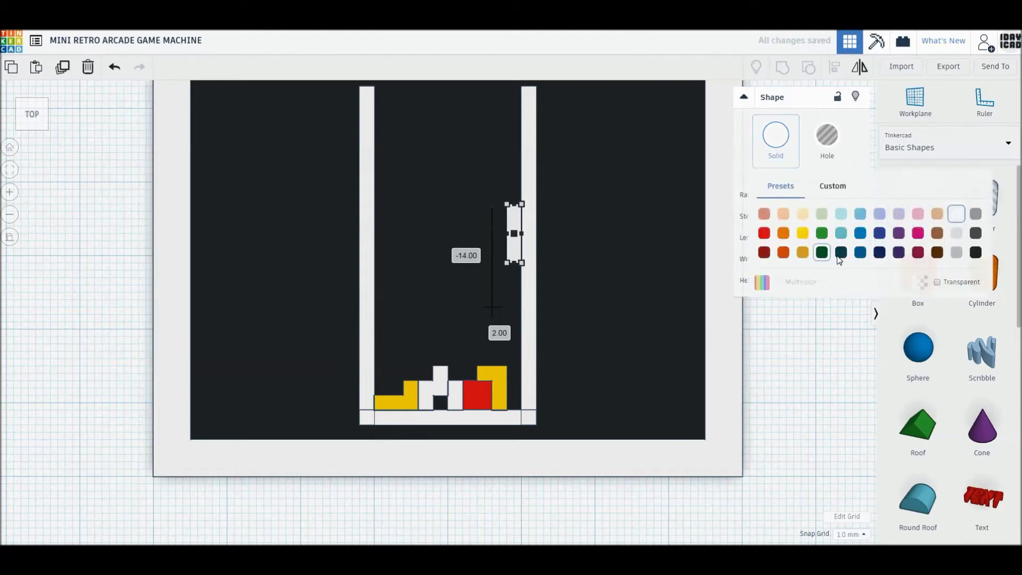
{"action": "left_click", "coordinate": [918, 234]}
{"action": "left_click", "coordinate": [442, 388]}
{"action": "left_click", "coordinate": [776, 135]}
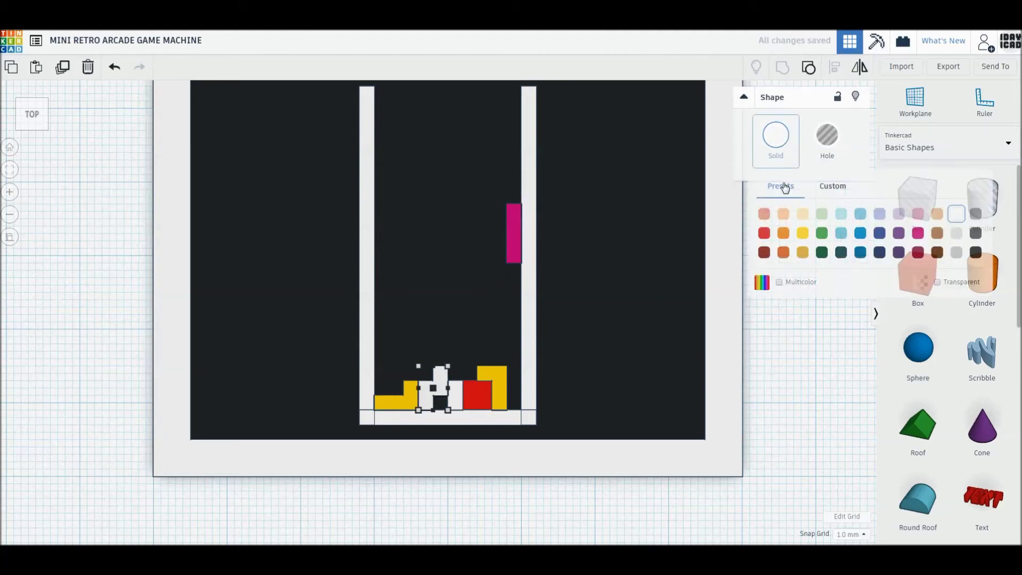
{"action": "left_click", "coordinate": [860, 236]}
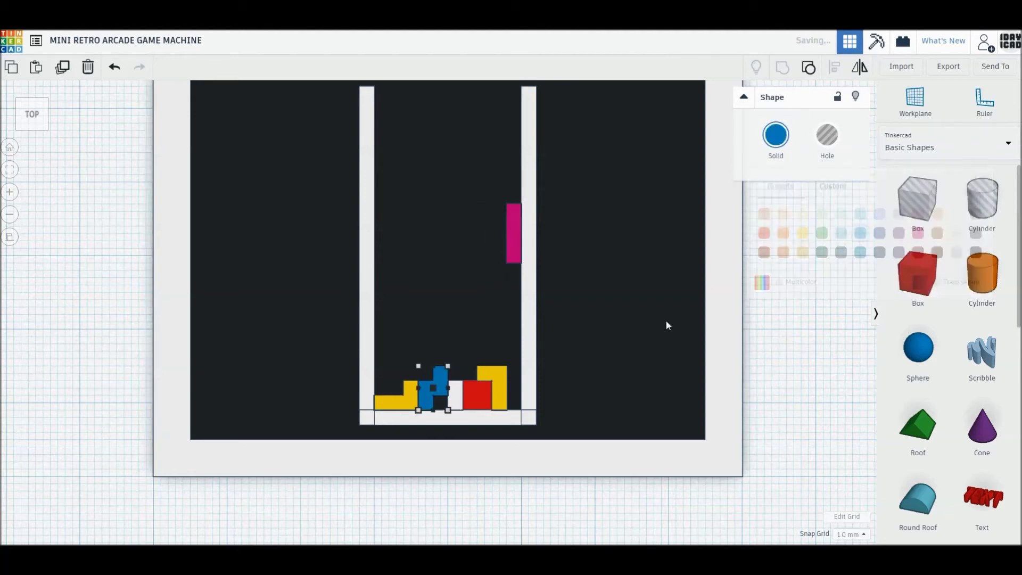
{"action": "key", "text": "Left"}
{"action": "key", "text": "Left"}
{"action": "key", "text": "Left"}
{"action": "key", "text": "Up"}
{"action": "key", "text": "Up"}
Shift the small white pieces left toward the yellow block.
{"action": "mouse_move", "coordinate": [455, 388]}
{"action": "left_mouse_down"}
{"action": "mouse_move", "coordinate": [418, 403]}
{"action": "mouse_move", "coordinate": [450, 386]}
{"action": "left_mouse_up"}
{"action": "key", "text": "Escape"}
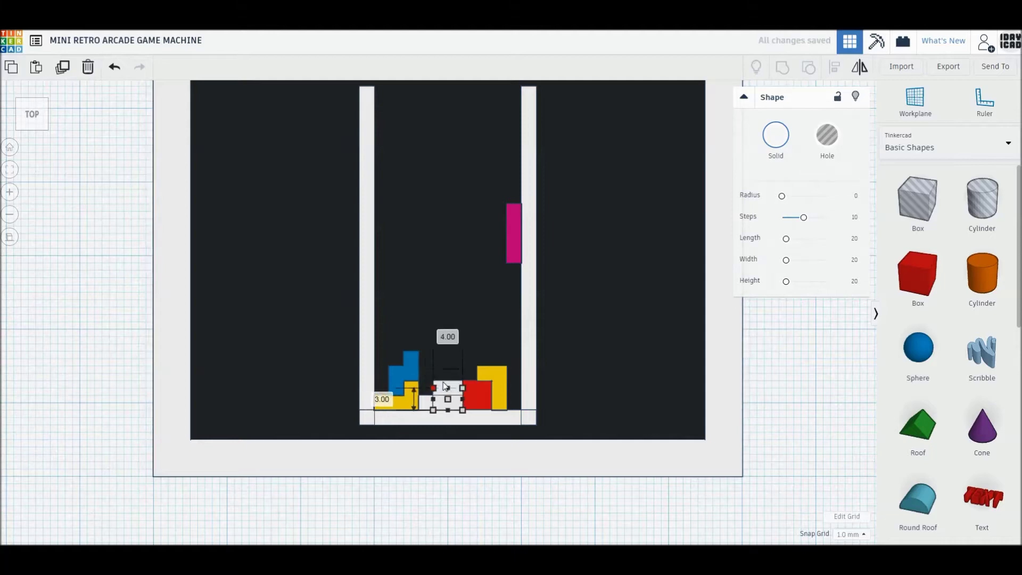
{"action": "key", "text": "Escape"}
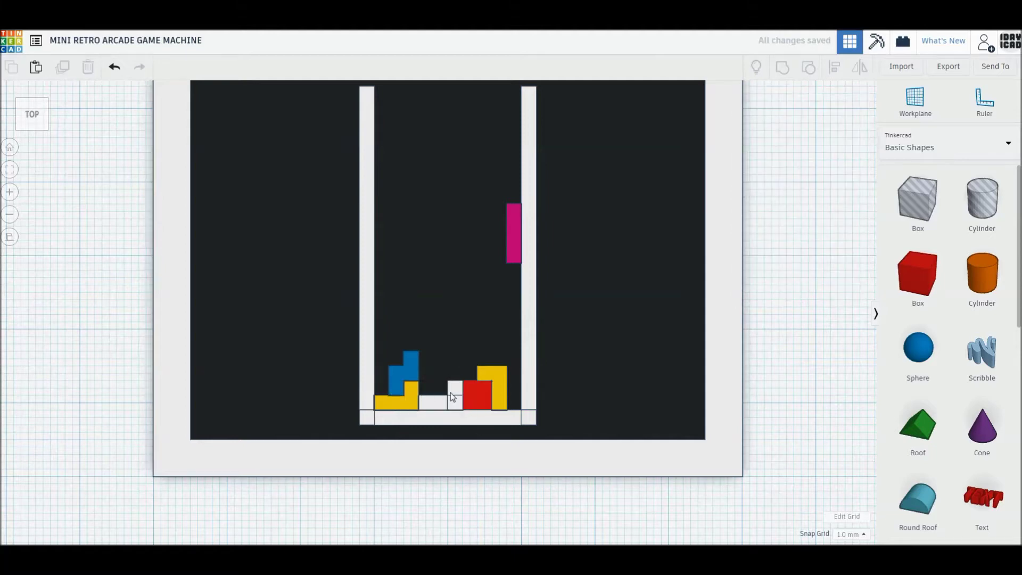
{"action": "left_click_drag", "start_coordinate": [450, 394], "coordinate": [446, 394]}
{"action": "left_click", "coordinate": [453, 405]}
{"action": "right_click_drag", "start_coordinate": [522, 391], "coordinate": [522, 354]}
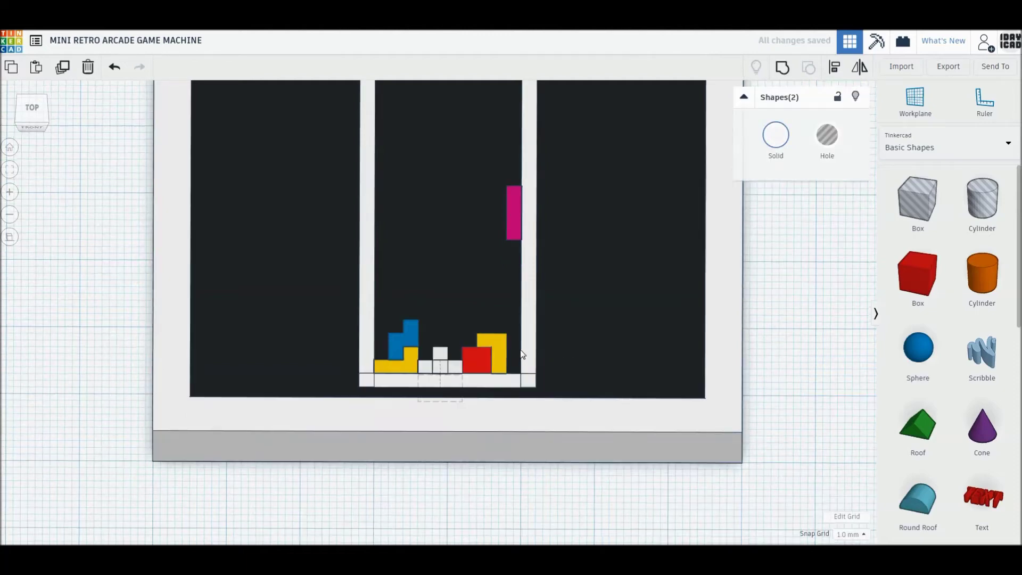
Adjust the red block's dimension, then return to the top-down view.
{"action": "left_click", "coordinate": [470, 354]}
{"action": "left_click", "coordinate": [528, 372]}
{"action": "key", "text": "Return"}
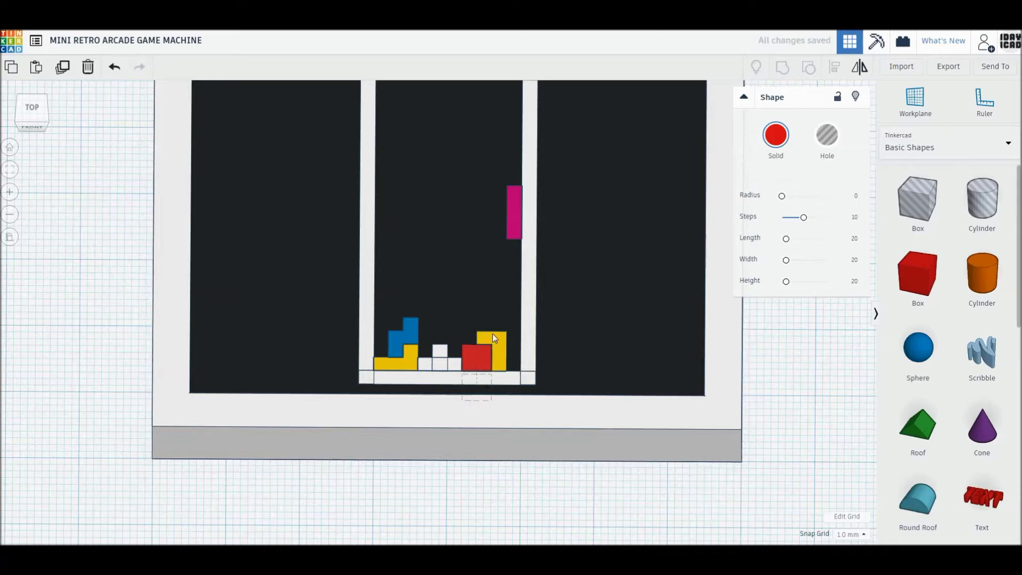
{"action": "left_click", "coordinate": [493, 336]}
{"action": "left_click", "coordinate": [105, 254]}
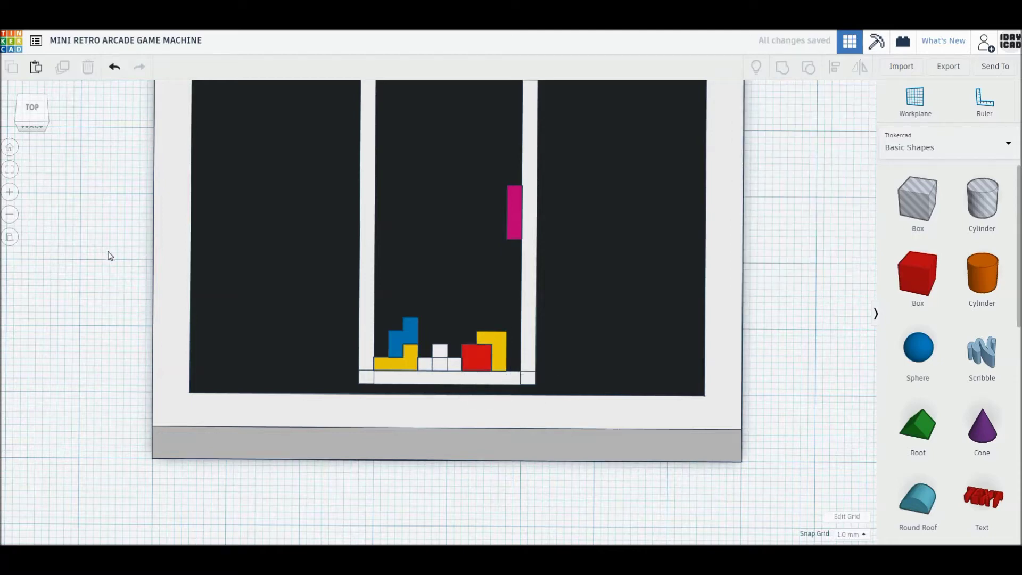
{"action": "left_click", "coordinate": [32, 109]}
{"action": "left_click", "coordinate": [446, 394]}
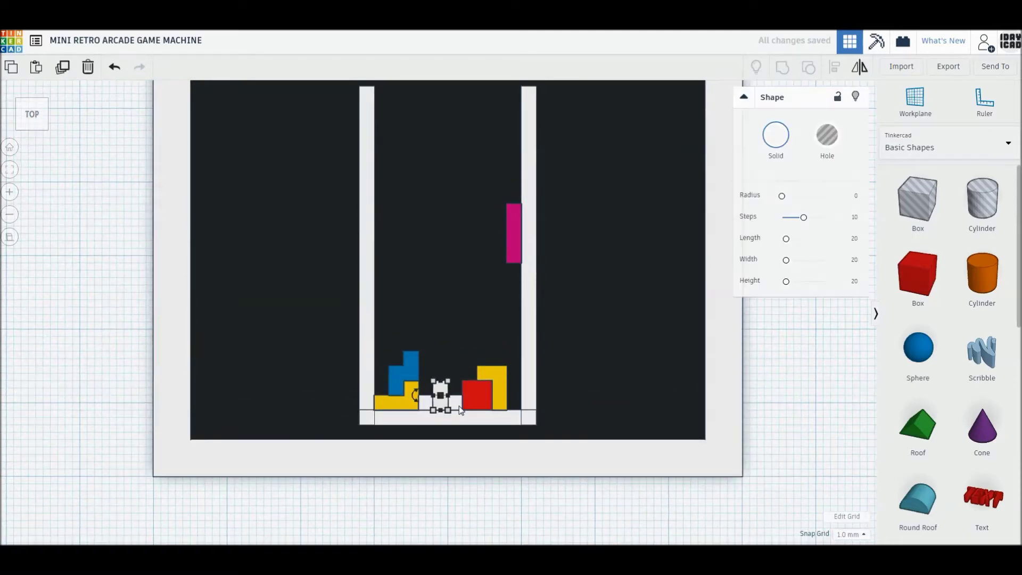
Group the two white pieces and colour them green.
{"action": "left_click", "coordinate": [459, 406], "text": "shift"}
{"action": "left_click", "coordinate": [781, 68]}
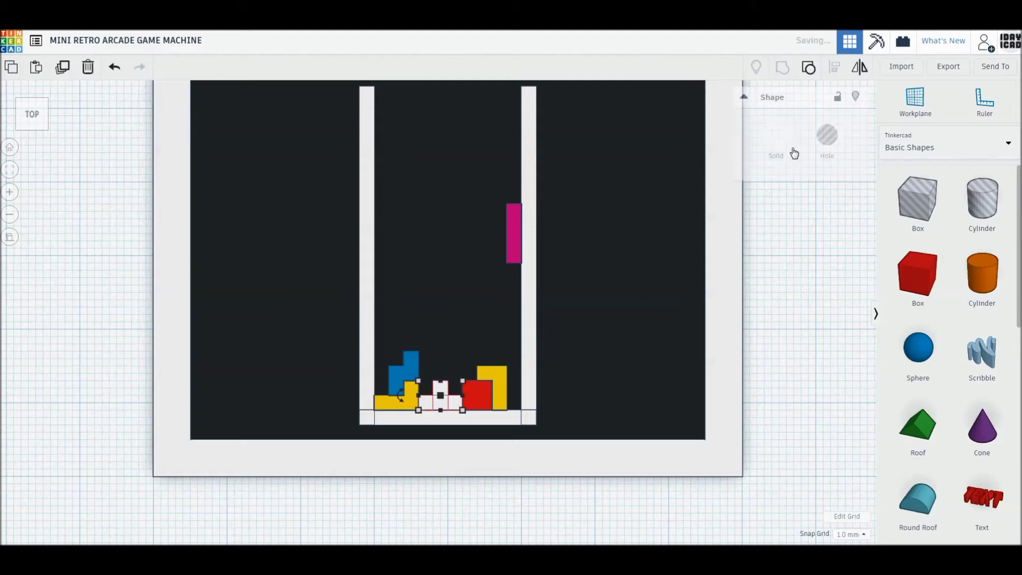
{"action": "left_click", "coordinate": [776, 136]}
{"action": "left_click", "coordinate": [756, 309]}
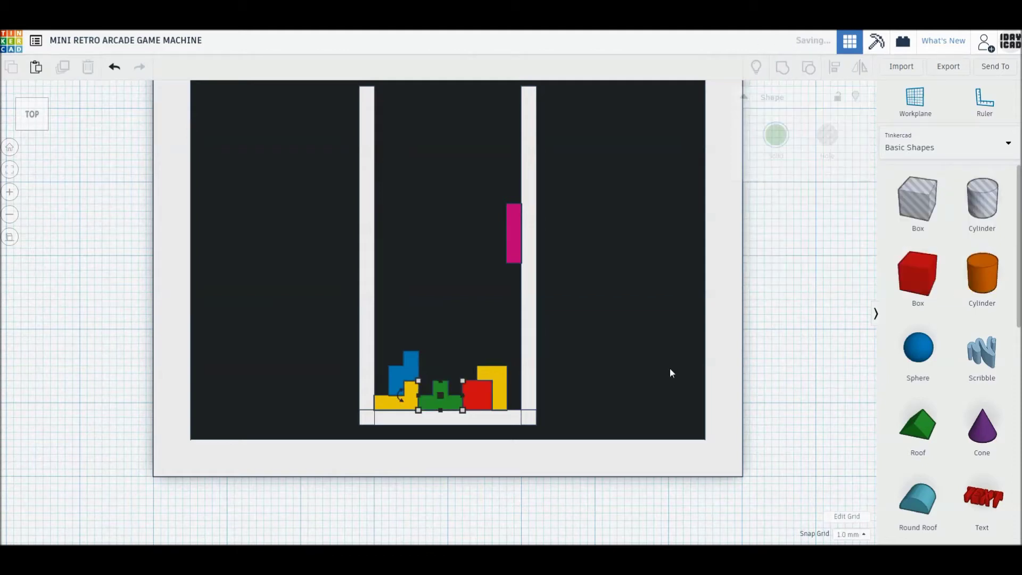
Place a blue copy above the red block and a mirrored yellow copy at the top-left.
{"action": "left_click", "coordinate": [402, 378]}
{"action": "key", "text": "ctrl+d"}
{"action": "left_click_drag", "start_coordinate": [426, 372], "coordinate": [463, 379]}
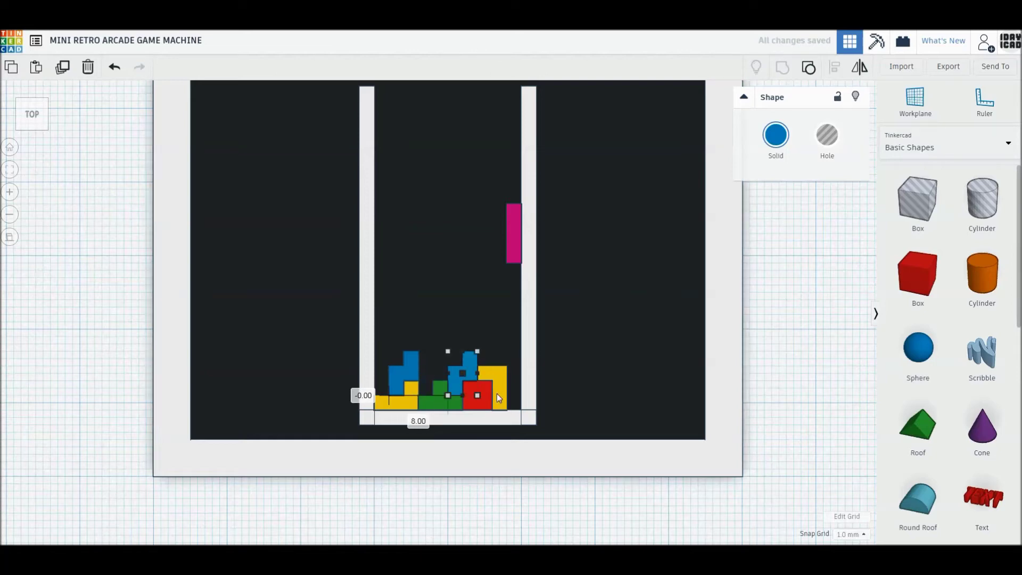
{"action": "left_click_drag", "start_coordinate": [500, 389], "coordinate": [402, 369], "text": "alt"}
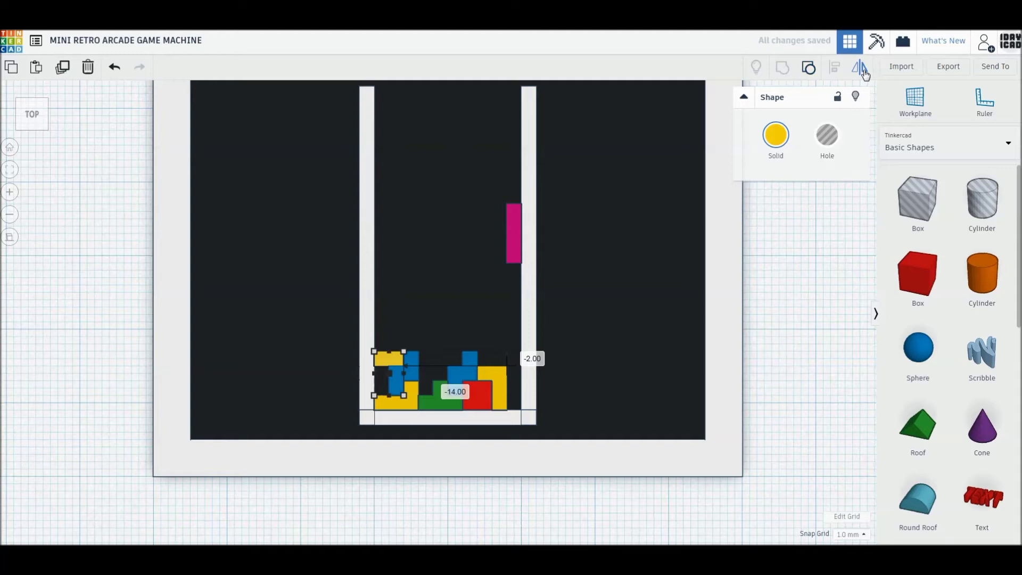
{"action": "left_click", "coordinate": [864, 73]}
{"action": "left_click", "coordinate": [365, 373]}
{"action": "left_click", "coordinate": [489, 529]}
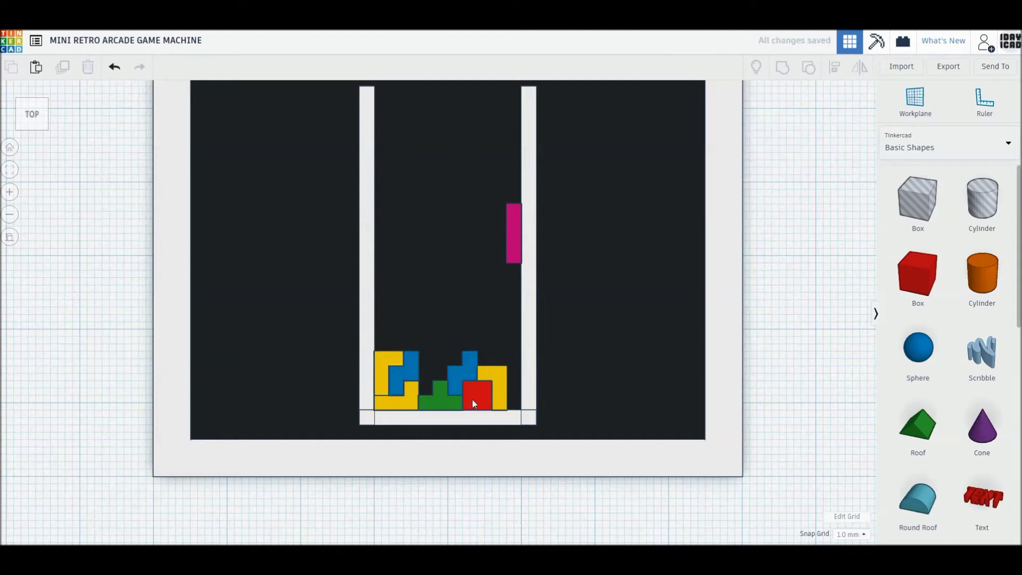
Add a red copy above the yellow piece and a green copy rotated 90° into the stack.
{"action": "left_click_drag", "start_coordinate": [474, 404], "coordinate": [388, 343], "text": "alt"}
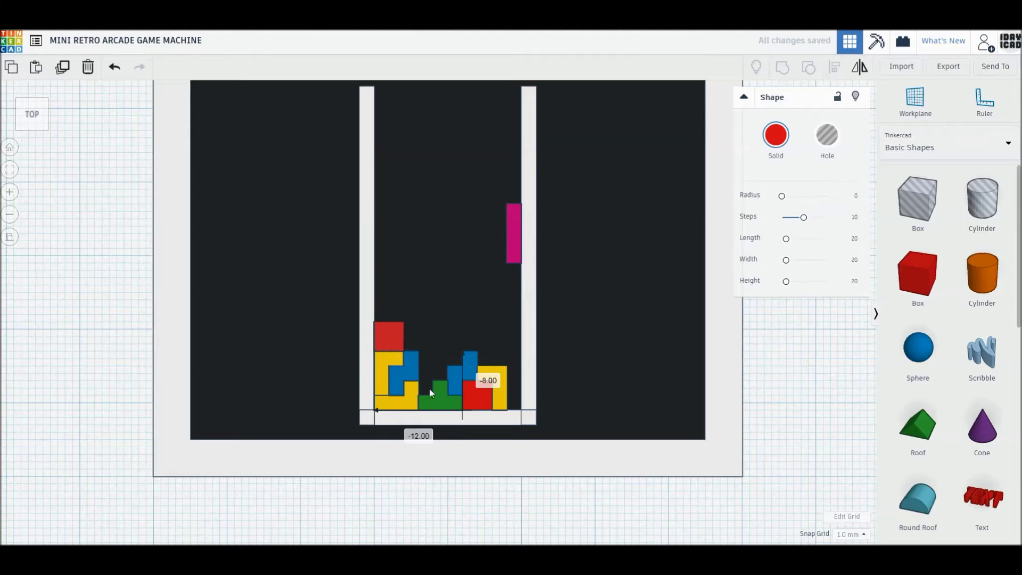
{"action": "left_click_drag", "start_coordinate": [442, 399], "coordinate": [442, 339], "text": "alt"}
{"action": "left_click", "coordinate": [399, 340]}
{"action": "type", "text": "90"}
{"action": "key", "text": "Return"}
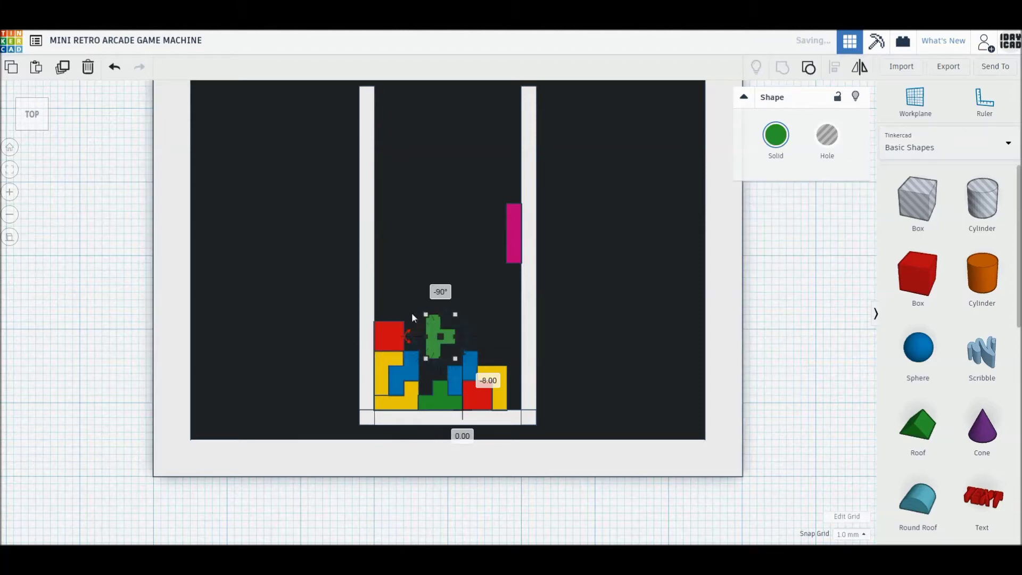
{"action": "key", "text": "Escape"}
{"action": "left_click_drag", "start_coordinate": [432, 353], "coordinate": [429, 377]}
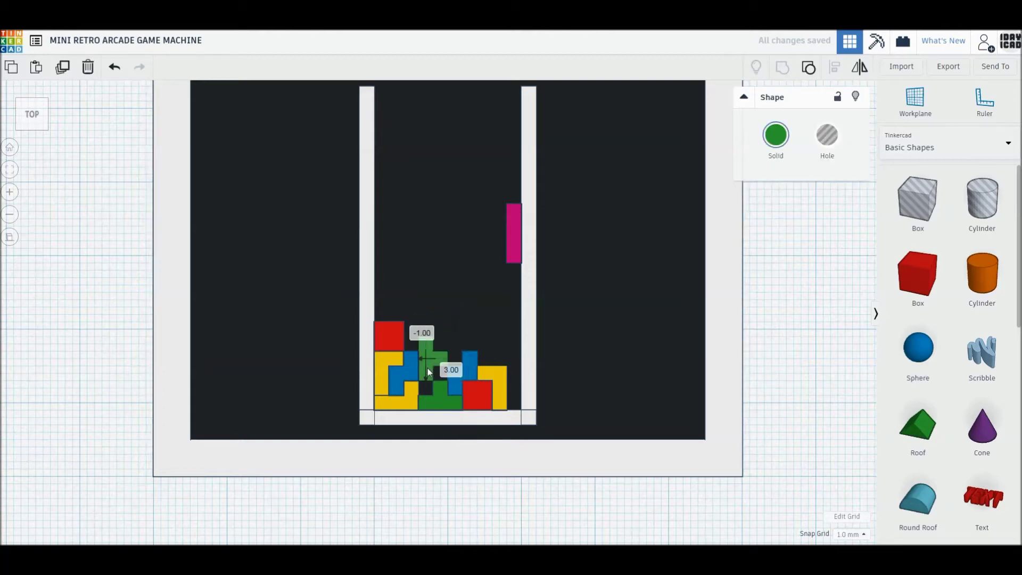
{"action": "key", "text": "Escape"}
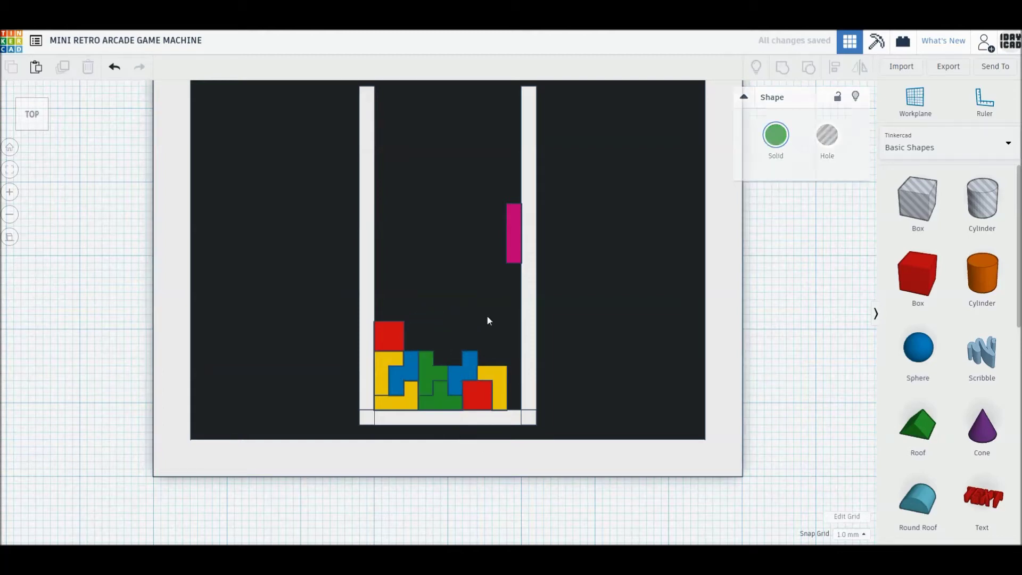
Place a magenta bar copy on the red block and a rotated blue copy up-left.
{"action": "mouse_move", "coordinate": [517, 253]}
{"action": "left_mouse_down", "text": "alt"}
{"action": "mouse_move", "coordinate": [456, 329]}
{"action": "mouse_move", "coordinate": [411, 337]}
{"action": "left_mouse_up", "text": "alt"}
{"action": "left_click", "coordinate": [525, 511]}
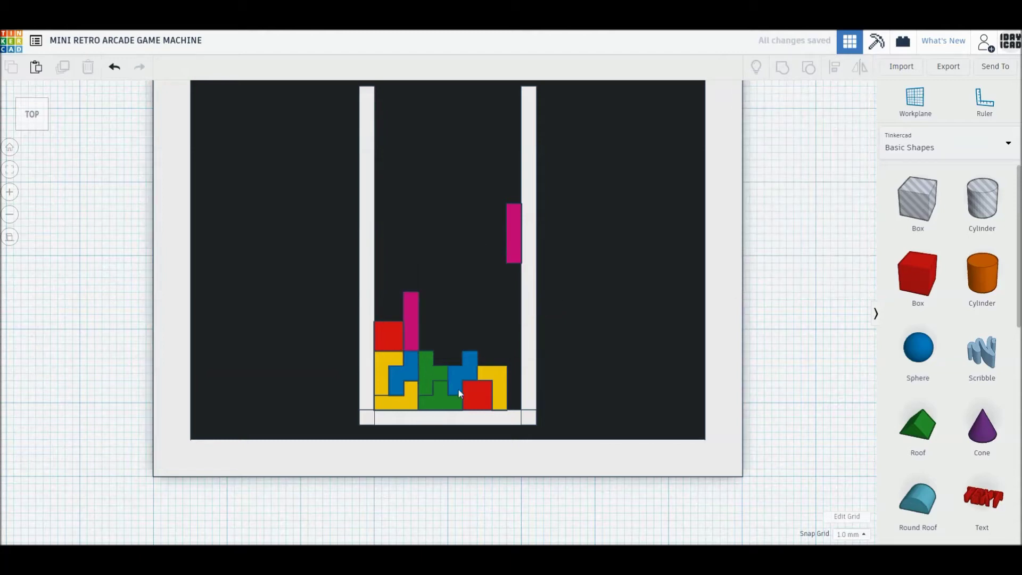
{"action": "left_click_drag", "start_coordinate": [469, 373], "coordinate": [460, 356], "text": "alt"}
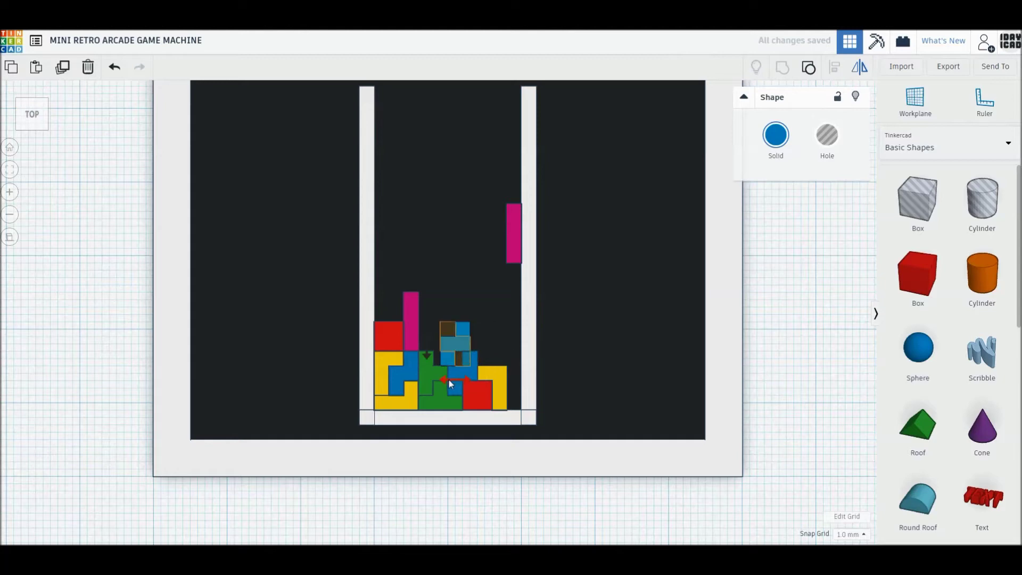
{"action": "left_click", "coordinate": [484, 510]}
{"action": "left_click", "coordinate": [456, 345]}
{"action": "left_click_drag", "start_coordinate": [424, 344], "coordinate": [458, 331]}
{"action": "left_click", "coordinate": [493, 424]}
{"action": "left_click", "coordinate": [466, 342]}
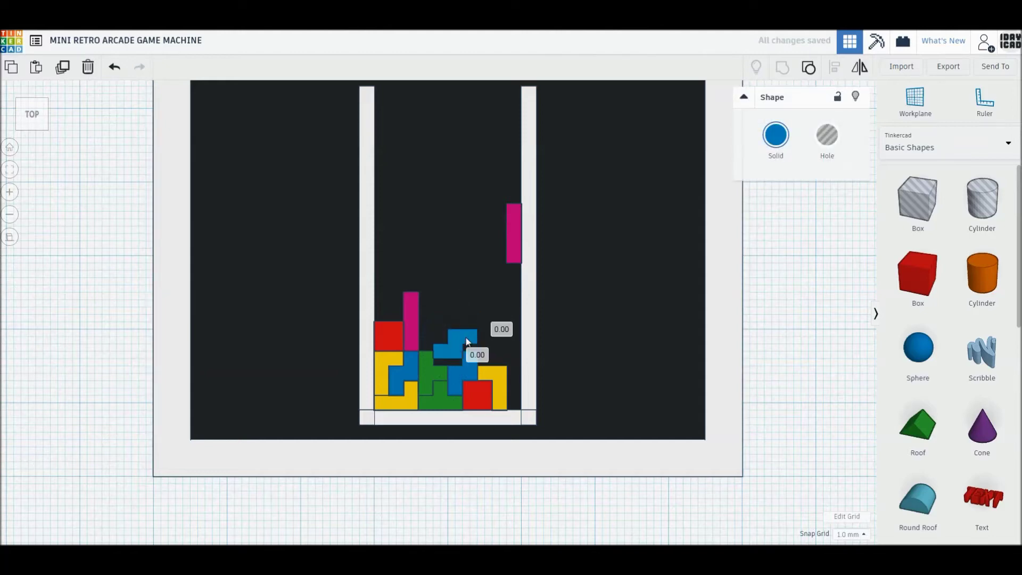
Add a red copy at the stack's top right and a green horizontal T on the blue piece.
{"action": "left_click_drag", "start_coordinate": [393, 340], "coordinate": [502, 361], "text": "alt"}
{"action": "left_click", "coordinate": [491, 525]}
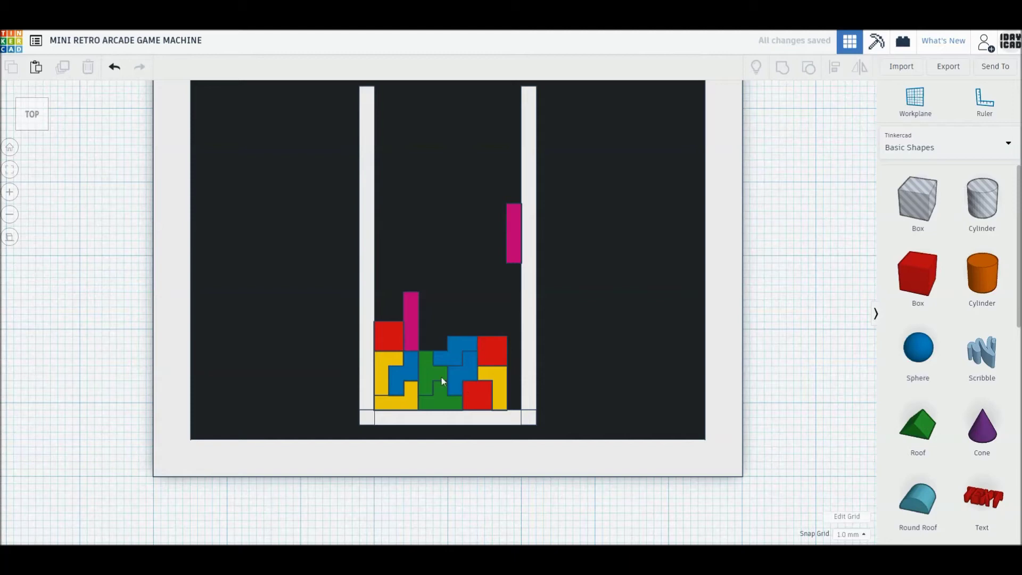
{"action": "left_click_drag", "start_coordinate": [430, 372], "coordinate": [447, 328], "text": "alt"}
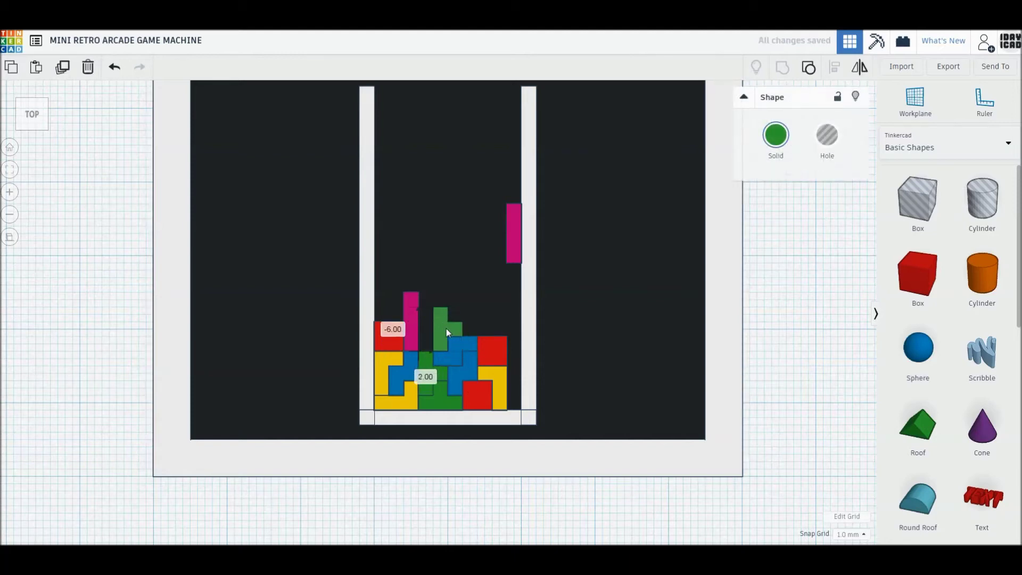
{"action": "mouse_move", "coordinate": [446, 328]}
{"action": "left_mouse_down"}
{"action": "mouse_move", "coordinate": [465, 316]}
{"action": "mouse_move", "coordinate": [465, 325]}
{"action": "left_mouse_up"}
{"action": "left_click", "coordinate": [493, 477]}
{"action": "left_click", "coordinate": [480, 333]}
{"action": "key", "text": "Down"}
{"action": "key", "text": "Escape"}
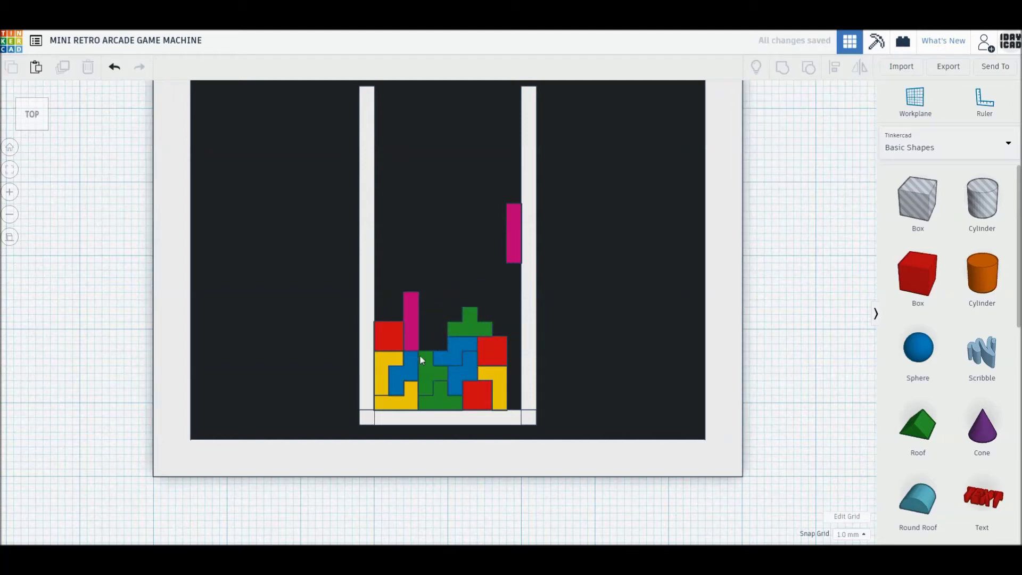
Rotate a yellow copy into an L beside the magenta bar, lower it, and add a red box.
{"action": "left_click_drag", "start_coordinate": [421, 360], "coordinate": [394, 312]}
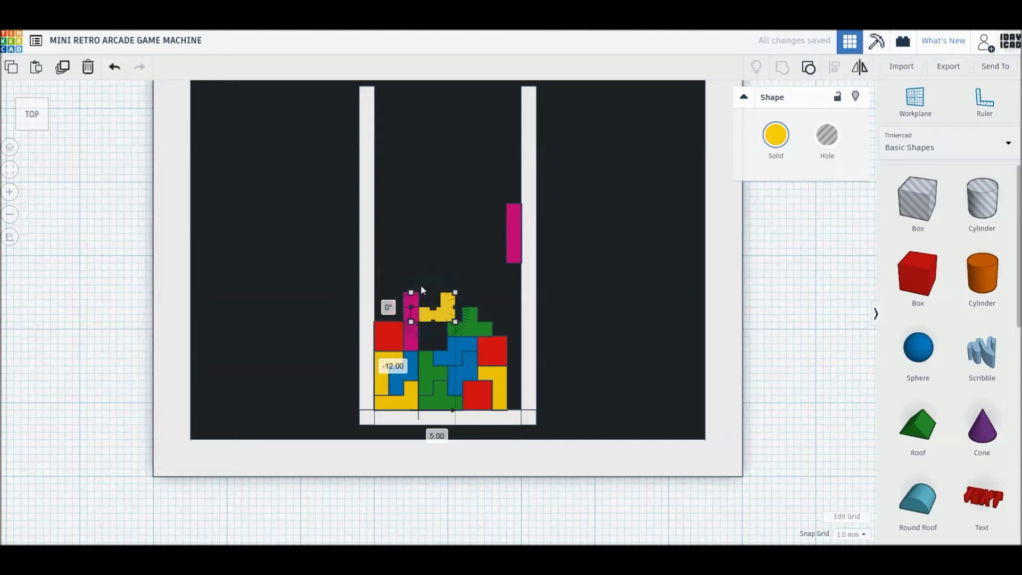
{"action": "left_click", "coordinate": [390, 307]}
{"action": "type", "text": "0"}
{"action": "key", "text": "Return"}
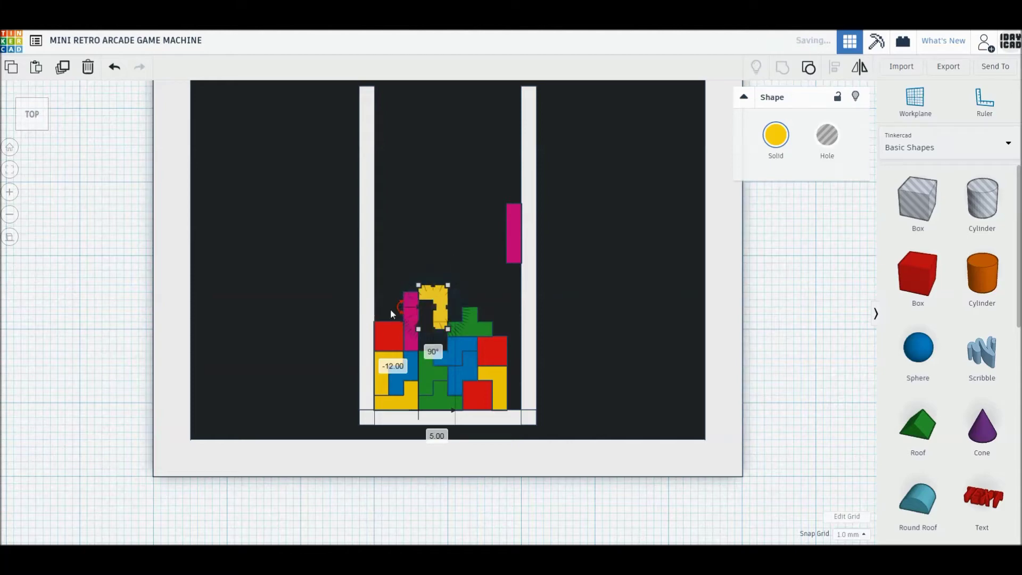
{"action": "left_click_drag", "start_coordinate": [420, 326], "coordinate": [453, 322]}
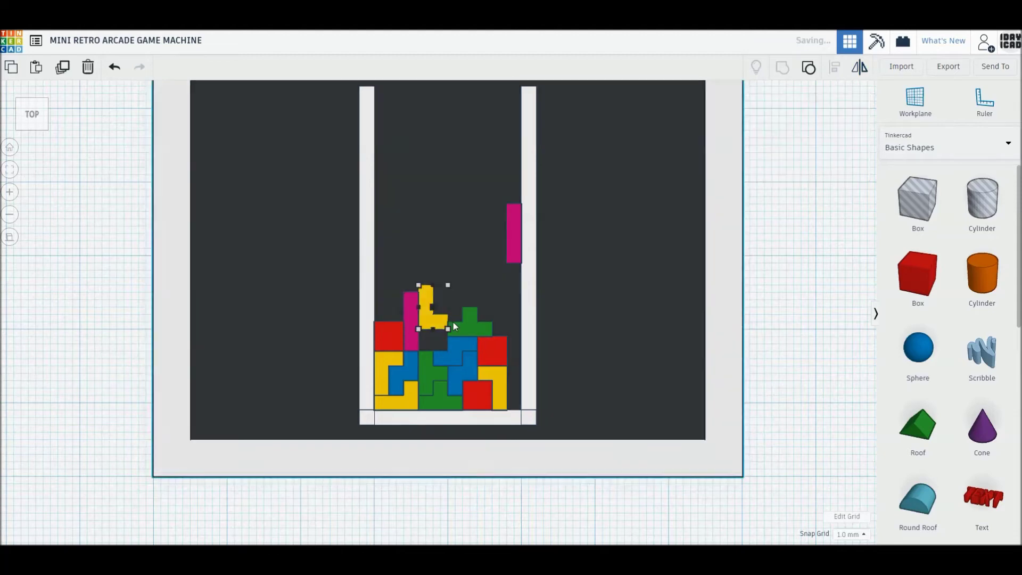
{"action": "left_click_drag", "start_coordinate": [436, 327], "coordinate": [435, 352]}
{"action": "left_click", "coordinate": [556, 510]}
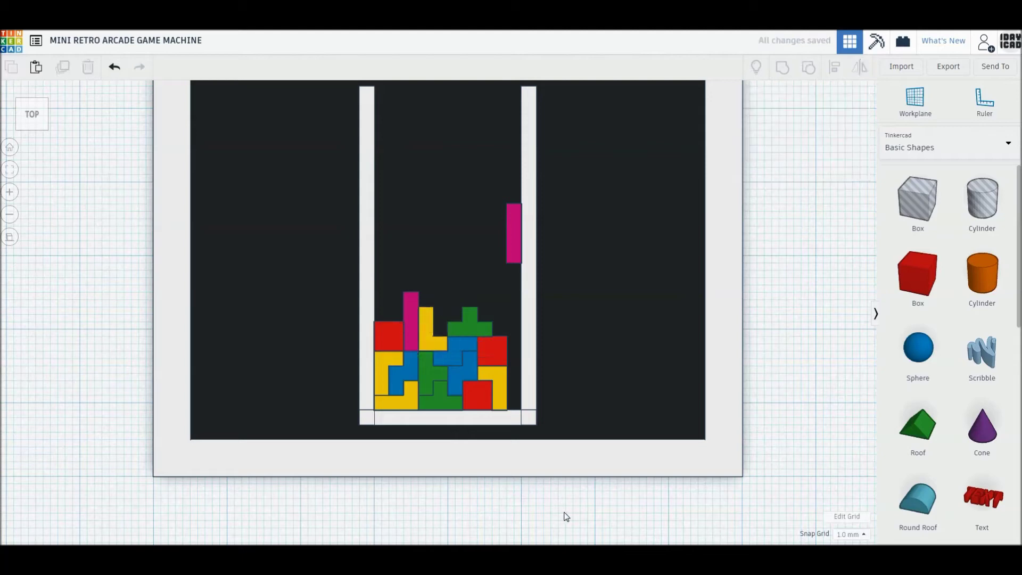
{"action": "left_click_drag", "start_coordinate": [918, 273], "coordinate": [618, 189]}
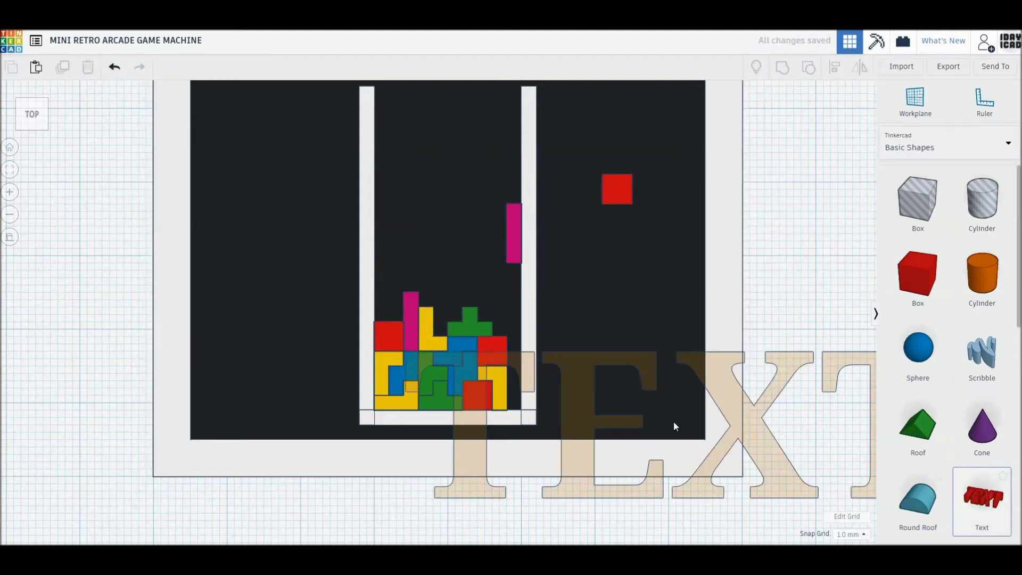
Add a text shape reading NEXT in the Sans font, 4 mm tall.
{"action": "left_click_drag", "start_coordinate": [993, 471], "coordinate": [673, 421]}
{"action": "left_click", "coordinate": [782, 195]}
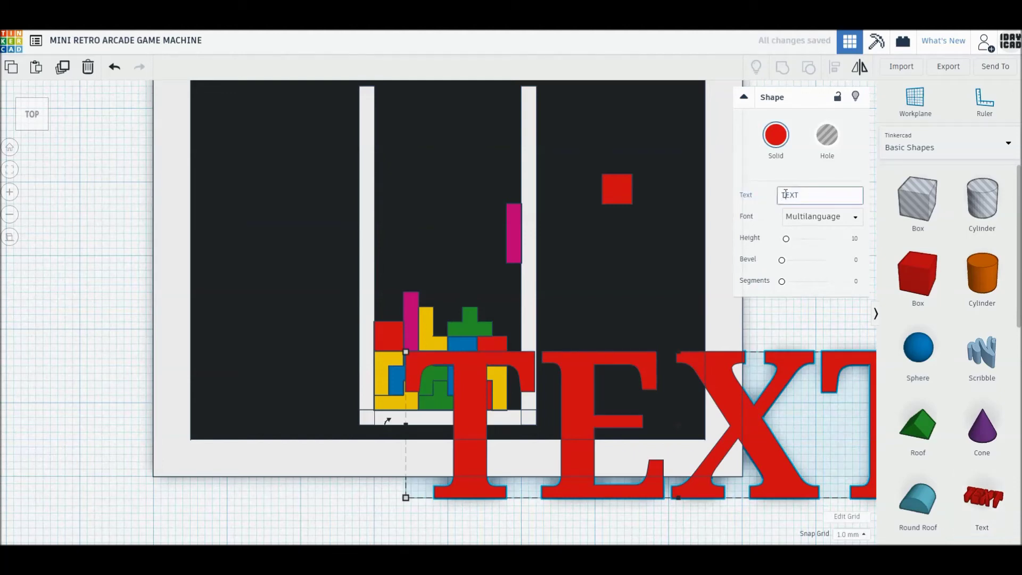
{"action": "type", "text": "N"}
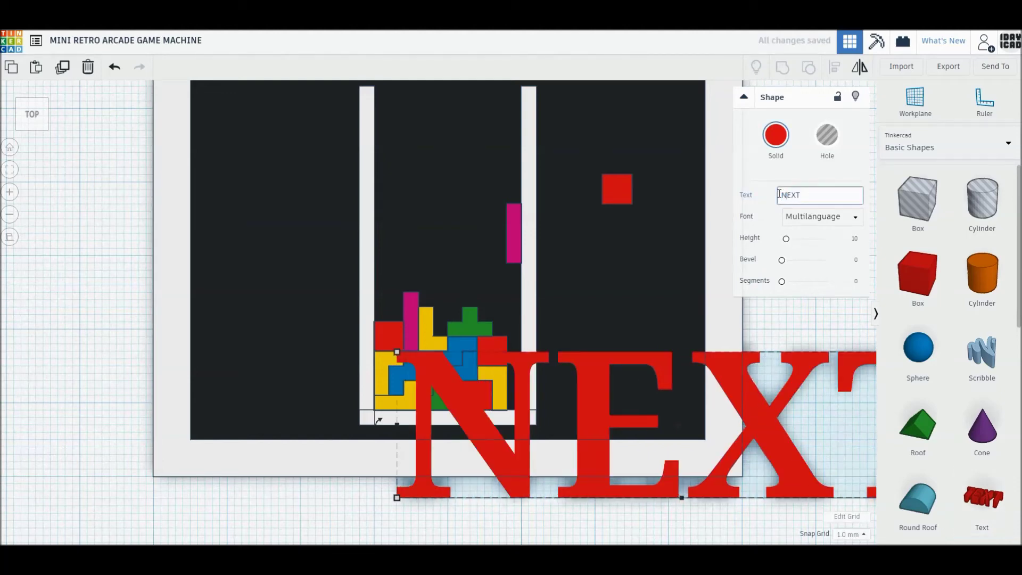
{"action": "left_click", "coordinate": [823, 216]}
{"action": "left_click", "coordinate": [797, 250]}
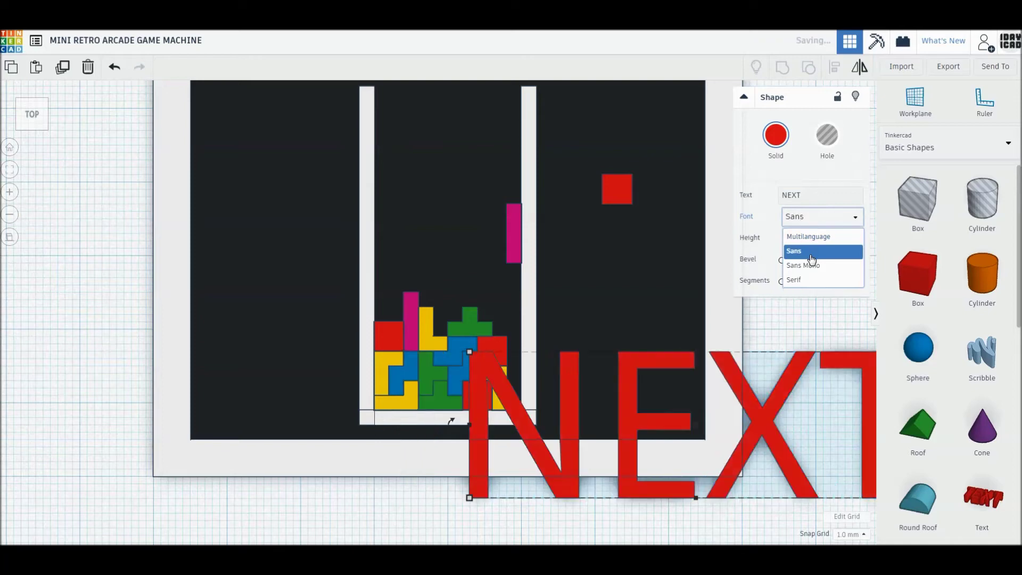
{"action": "left_click", "coordinate": [469, 352]}
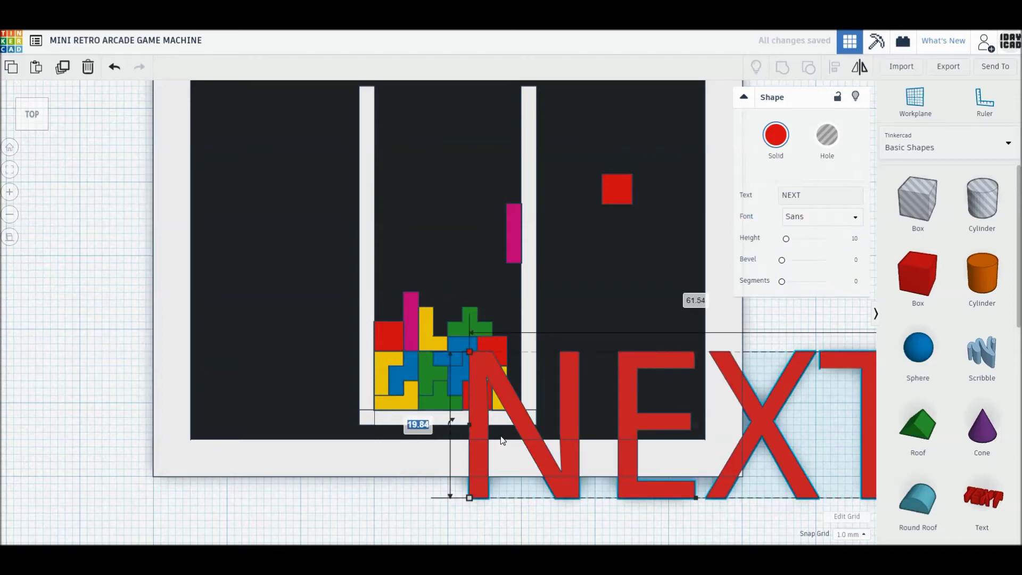
{"action": "type", "text": "4"}
{"action": "key", "text": "Return"}
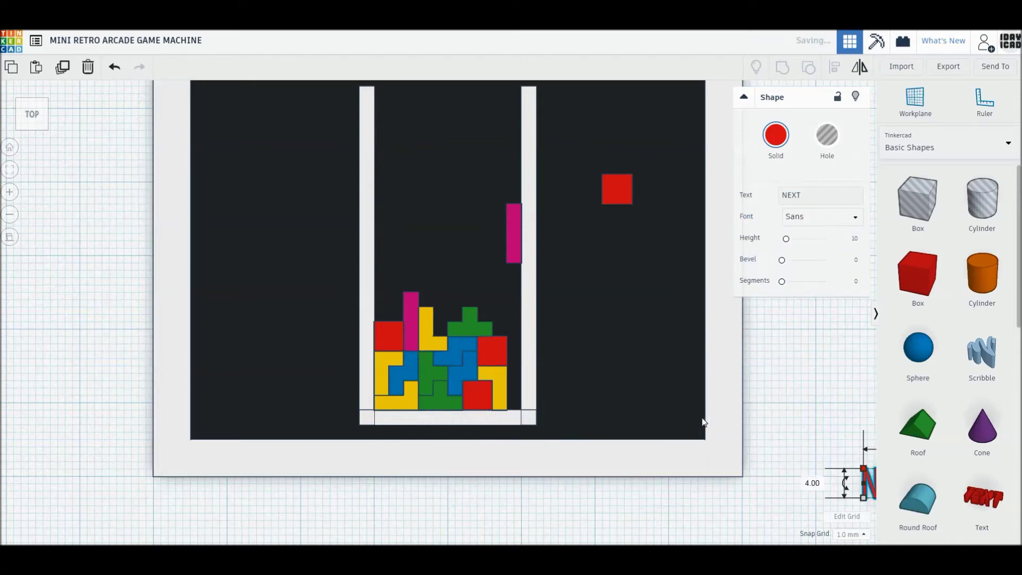
Position the NEXT text above the red square and colour it white.
{"action": "left_click_drag", "start_coordinate": [876, 497], "coordinate": [599, 147]}
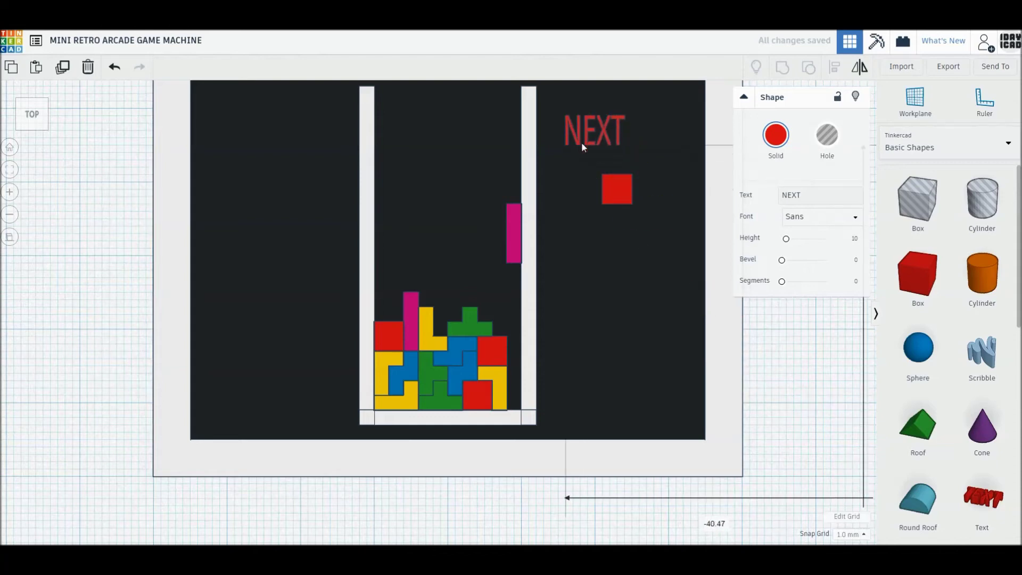
{"action": "left_click_drag", "start_coordinate": [599, 147], "coordinate": [601, 154]}
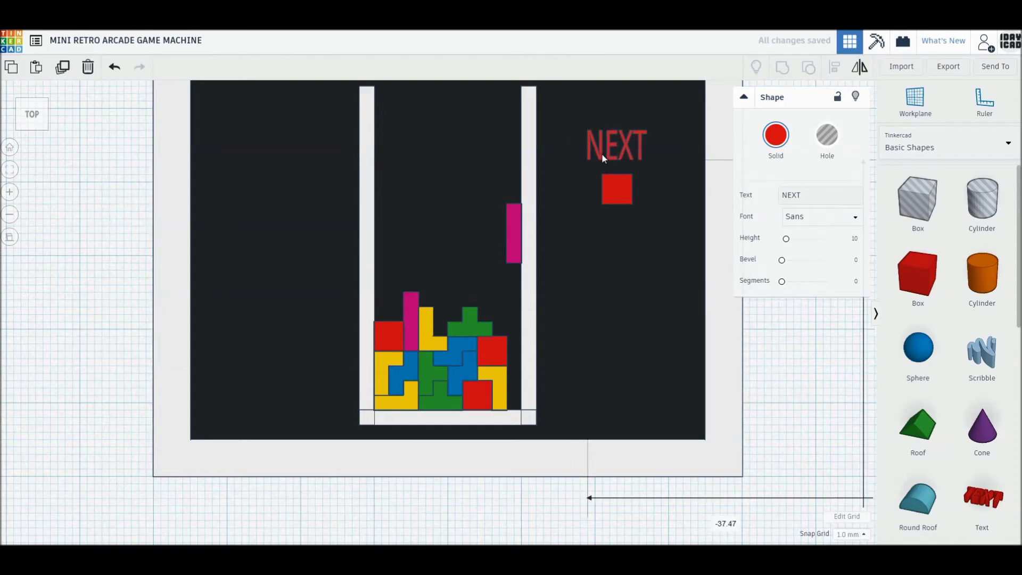
{"action": "left_click", "coordinate": [776, 135]}
{"action": "left_click", "coordinate": [957, 214]}
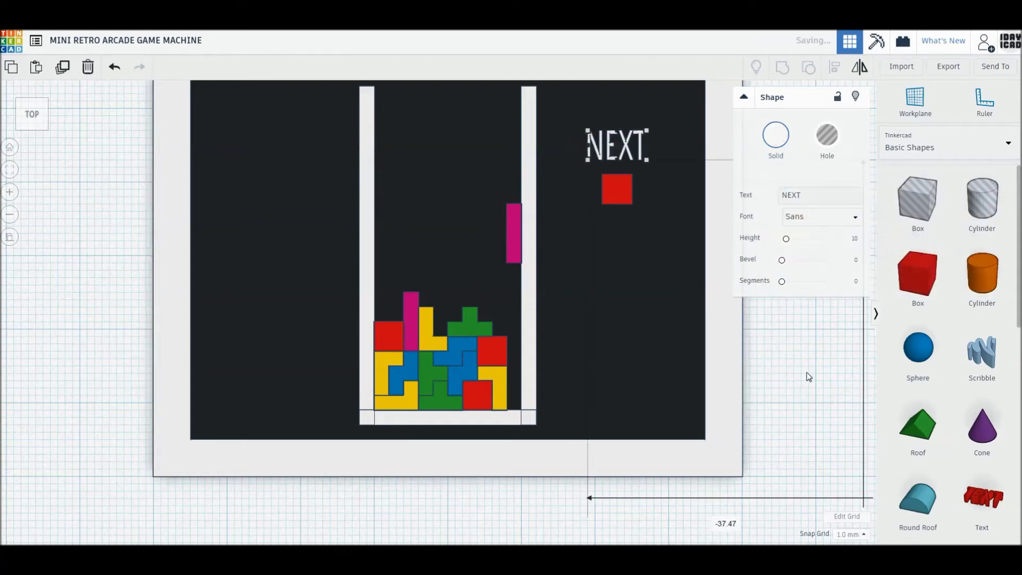
{"action": "left_click", "coordinate": [806, 373]}
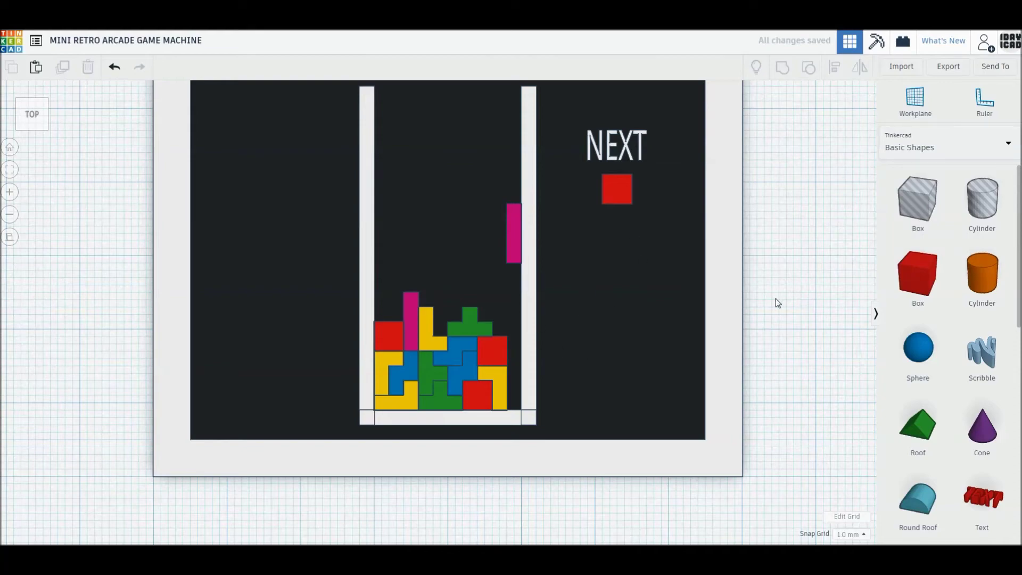
{"action": "scroll", "coordinate": [576, 372], "scroll_direction": "down", "scroll_amount": 3}
{"action": "right_click_drag", "start_coordinate": [555, 387], "coordinate": [534, 362]}
Set the NEXT text's elevation to 9.1 mm.
{"action": "left_click", "coordinate": [494, 186]}
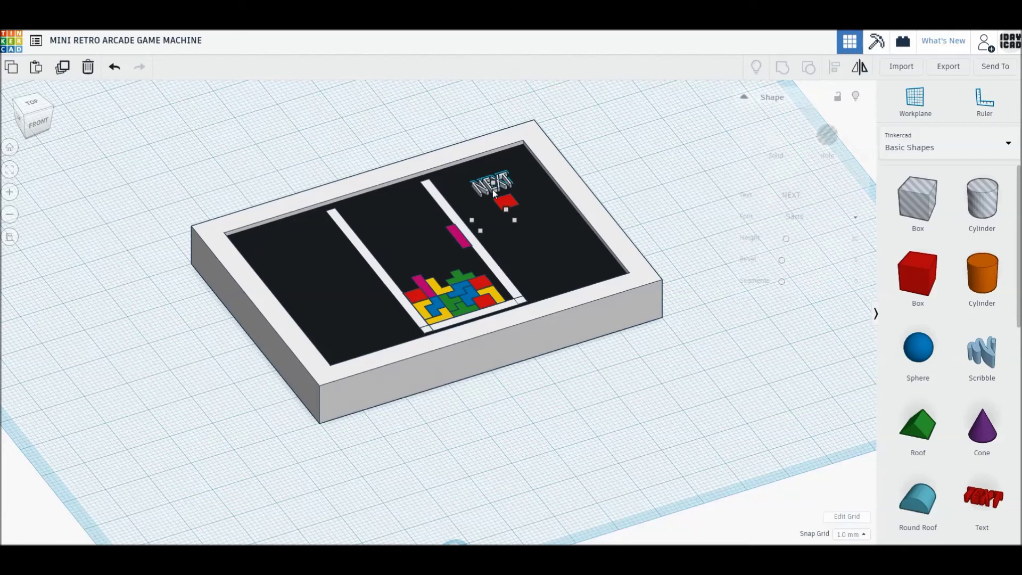
{"action": "left_click", "coordinate": [552, 205]}
{"action": "type", "text": "9.1"}
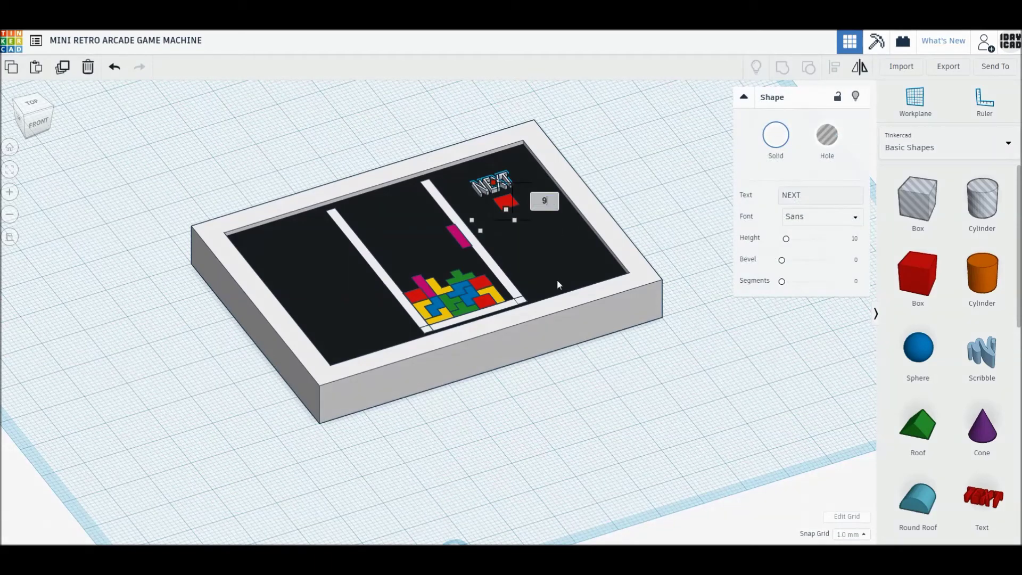
{"action": "key", "text": "Return"}
Tilt the whole screen panel upward and add a box in front, lowered to 8 mm.
{"action": "key", "text": "ctrl+a"}
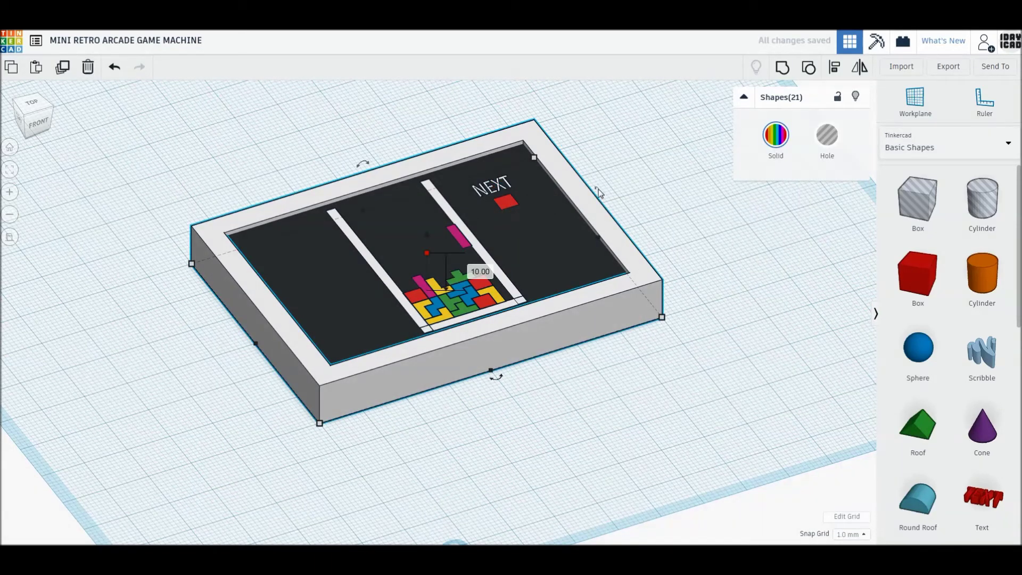
{"action": "left_click_drag", "start_coordinate": [598, 192], "coordinate": [614, 212]}
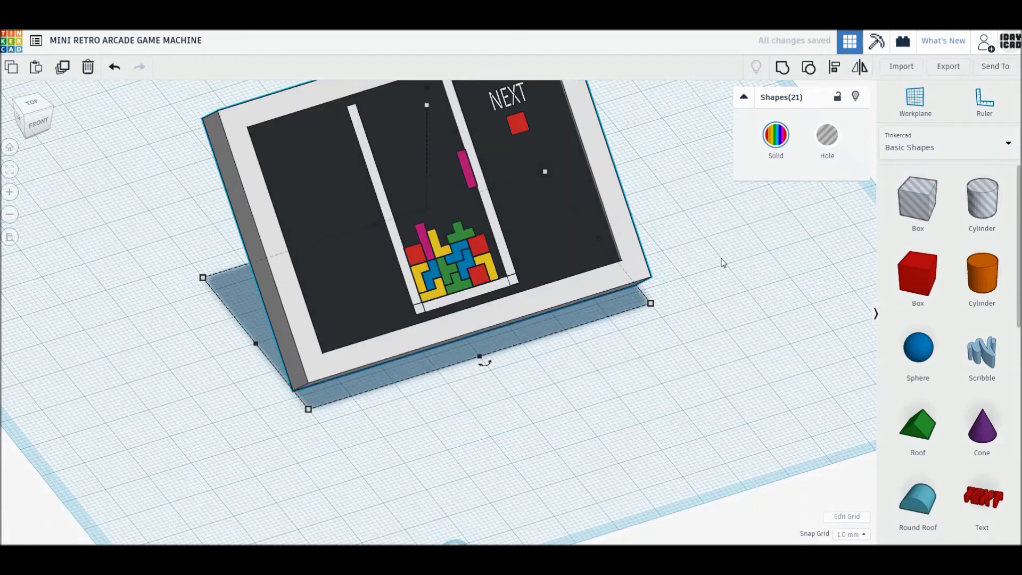
{"action": "left_click_drag", "start_coordinate": [918, 274], "coordinate": [468, 421]}
{"action": "left_click_drag", "start_coordinate": [472, 379], "coordinate": [453, 450]}
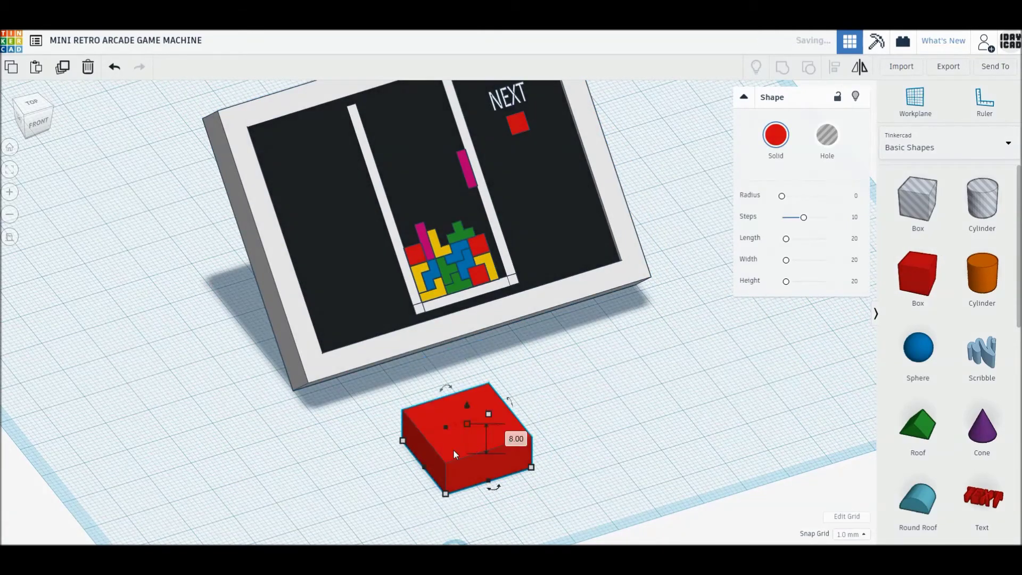
Make the box 80 × 80 mm and colour it white.
{"action": "left_click", "coordinate": [423, 399]}
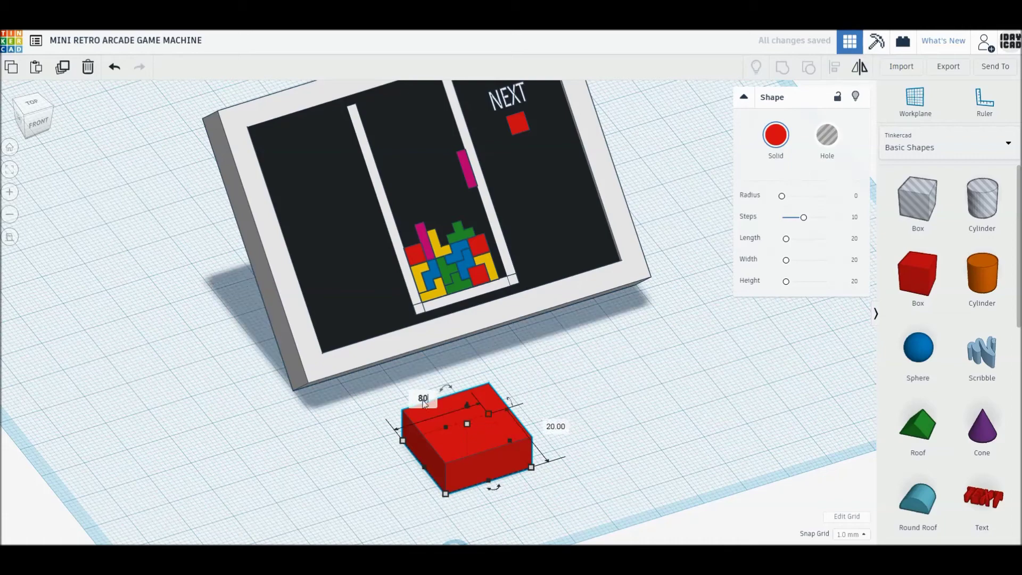
{"action": "key", "text": "Return"}
{"action": "type", "text": "80"}
{"action": "key", "text": "Return"}
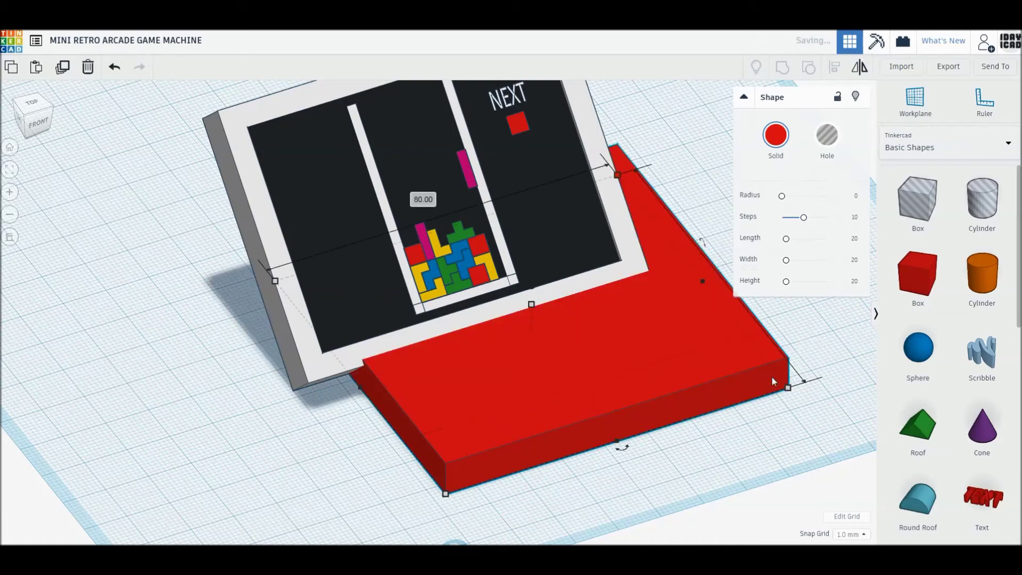
{"action": "left_click", "coordinate": [776, 135]}
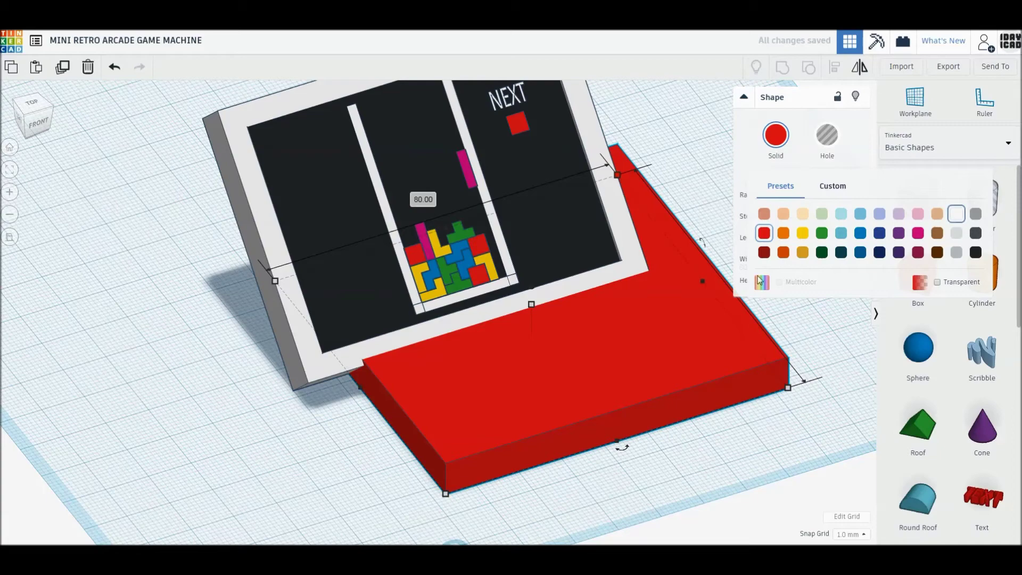
{"action": "left_click", "coordinate": [957, 215]}
Slide the white base under the tilted screen and group it with the screen panel.
{"action": "left_click_drag", "start_coordinate": [569, 349], "coordinate": [572, 430]}
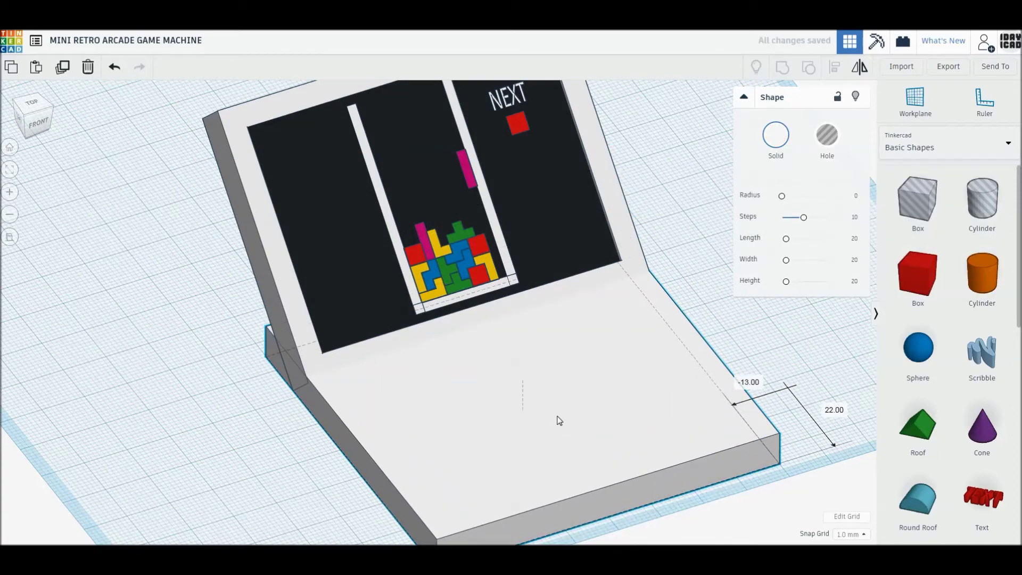
{"action": "left_click_drag", "start_coordinate": [572, 430], "coordinate": [576, 434]}
{"action": "mouse_move", "coordinate": [439, 389]}
{"action": "right_mouse_down"}
{"action": "mouse_move", "coordinate": [434, 422]}
{"action": "mouse_move", "coordinate": [473, 463]}
{"action": "mouse_move", "coordinate": [557, 466]}
{"action": "right_mouse_up"}
{"action": "left_click", "coordinate": [475, 458]}
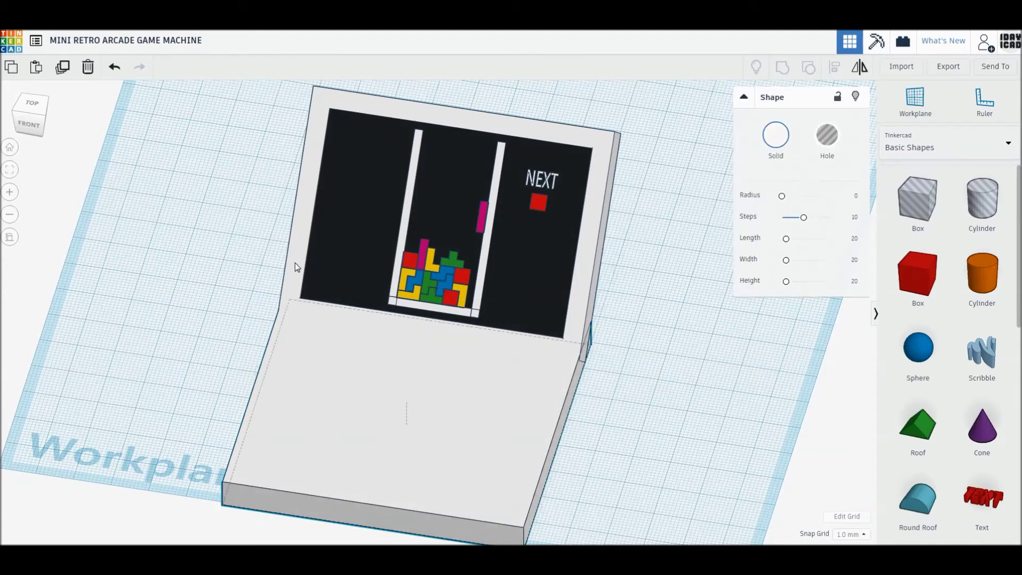
{"action": "left_click", "coordinate": [318, 257], "text": "shift"}
{"action": "left_click", "coordinate": [783, 68]}
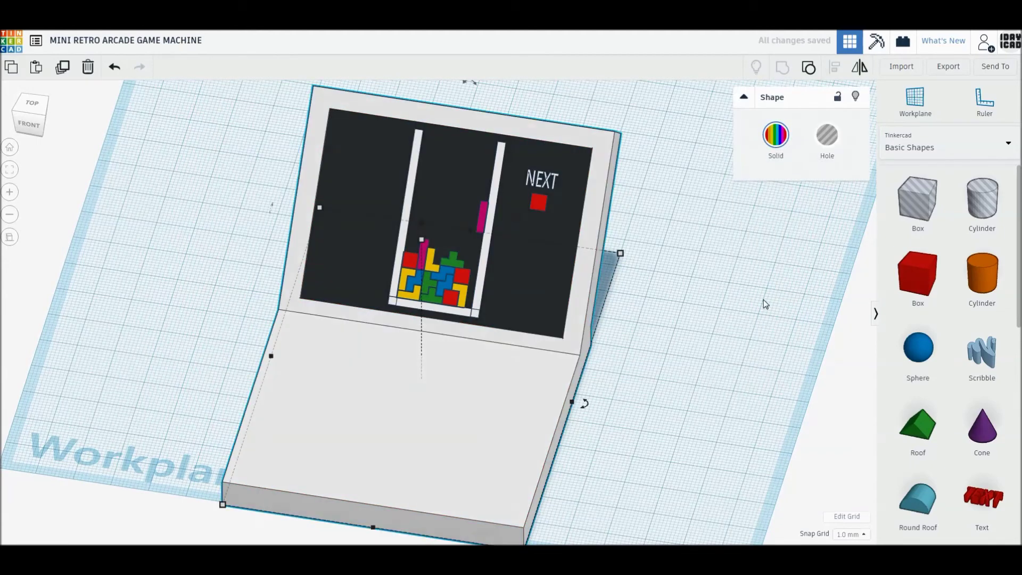
{"action": "left_click", "coordinate": [765, 305]}
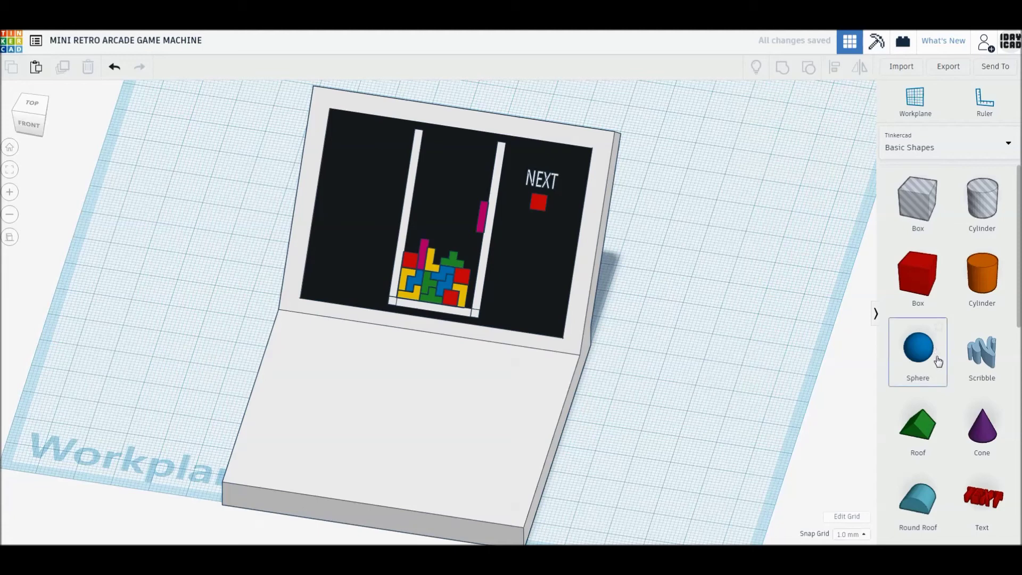
{"action": "key", "text": "ctrl+a"}
Shift the model on the workplane and add a 9 mm tall cylinder on the base.
{"action": "left_click_drag", "start_coordinate": [486, 426], "coordinate": [508, 346]}
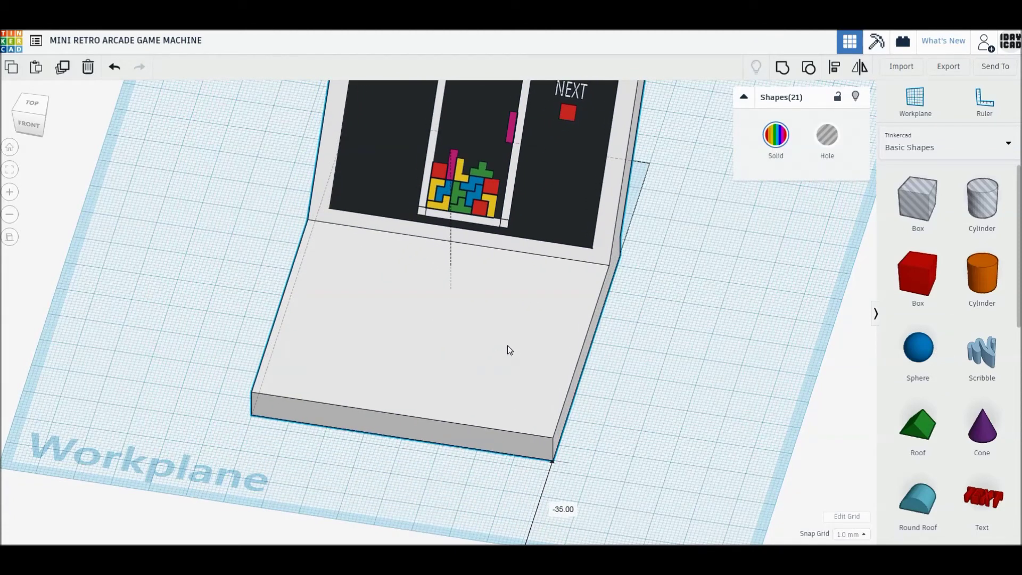
{"action": "left_click", "coordinate": [681, 370]}
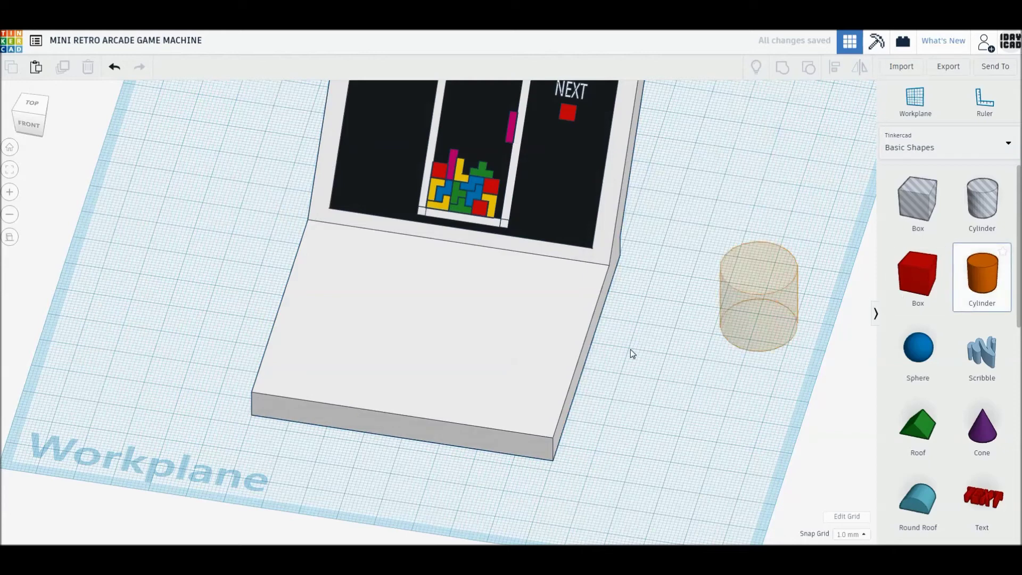
{"action": "left_click", "coordinate": [406, 357]}
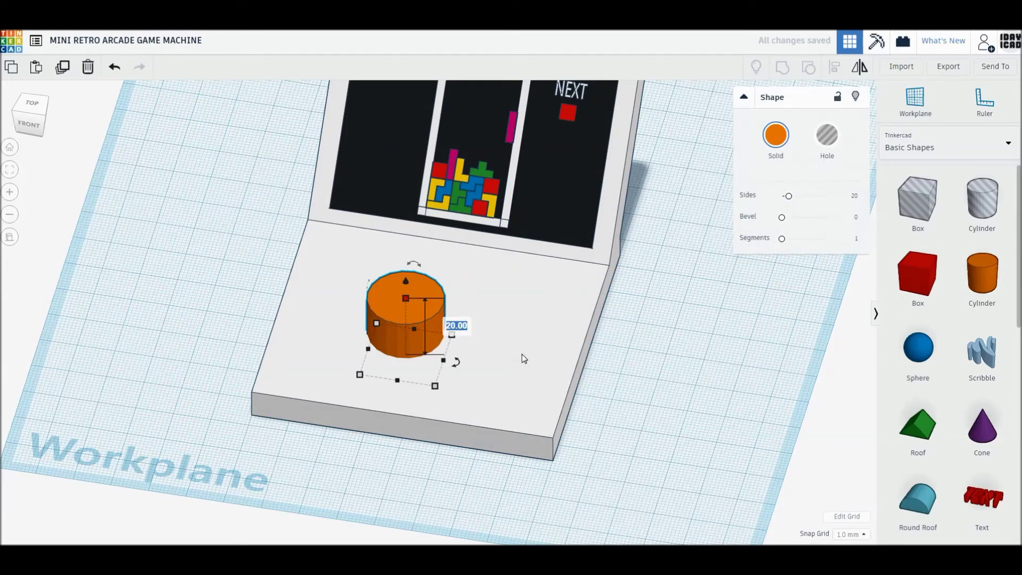
{"action": "type", "text": "9"}
{"action": "key", "text": "Return"}
Give the disc 64 sides and a 2.5 bevel, colour it red, and move it left.
{"action": "mouse_move", "coordinate": [796, 197]}
{"action": "left_mouse_down"}
{"action": "mouse_move", "coordinate": [829, 196]}
{"action": "mouse_move", "coordinate": [829, 217]}
{"action": "left_mouse_up"}
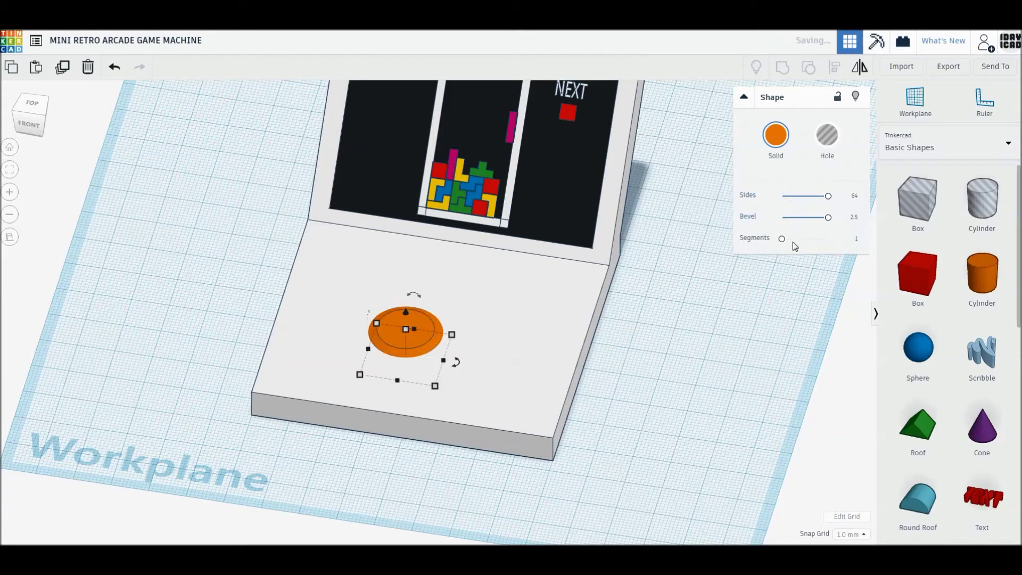
{"action": "left_click", "coordinate": [775, 135]}
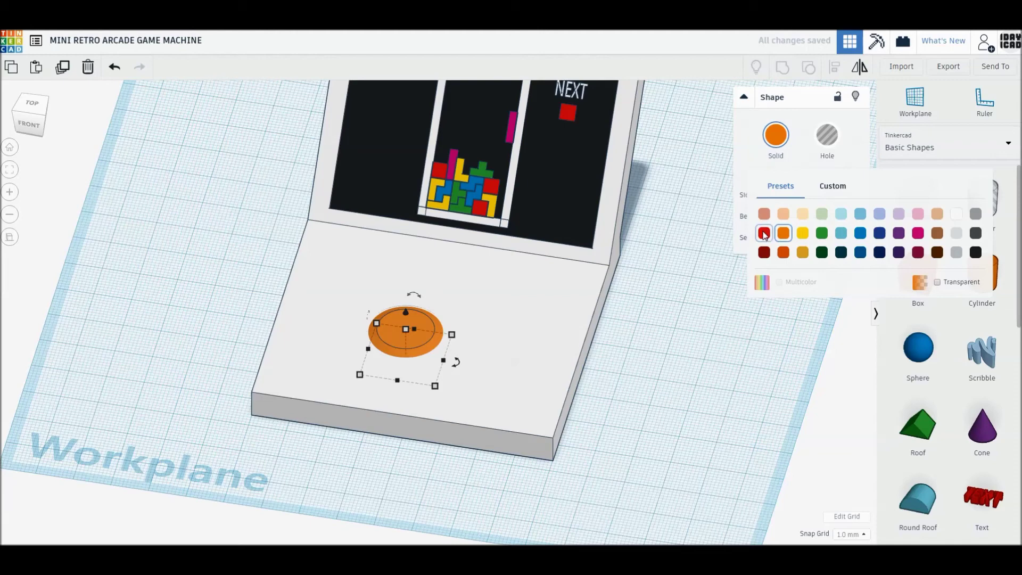
{"action": "left_click", "coordinate": [767, 230]}
{"action": "left_click_drag", "start_coordinate": [379, 352], "coordinate": [296, 353]}
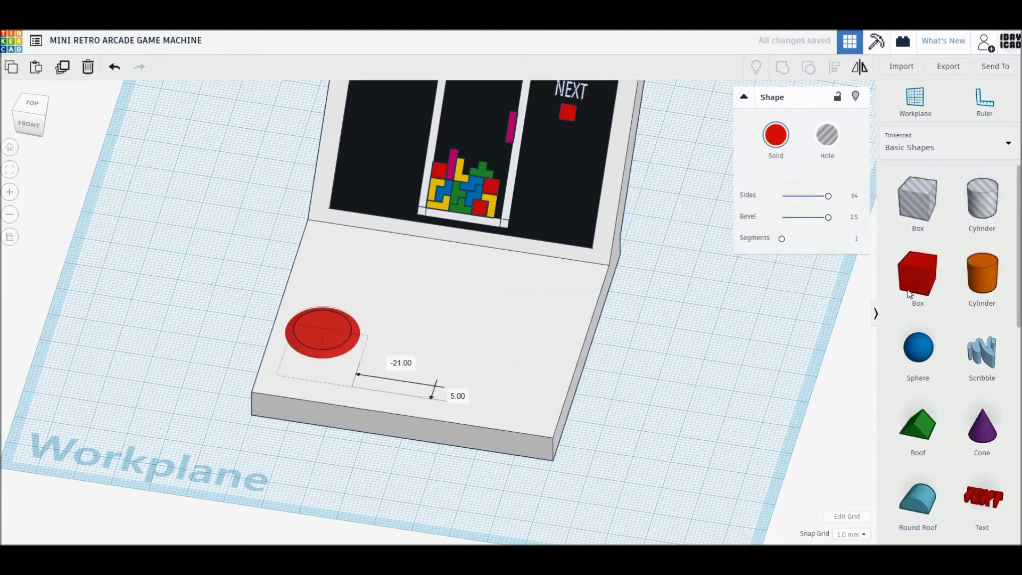
{"action": "left_click_drag", "start_coordinate": [982, 274], "coordinate": [448, 340]}
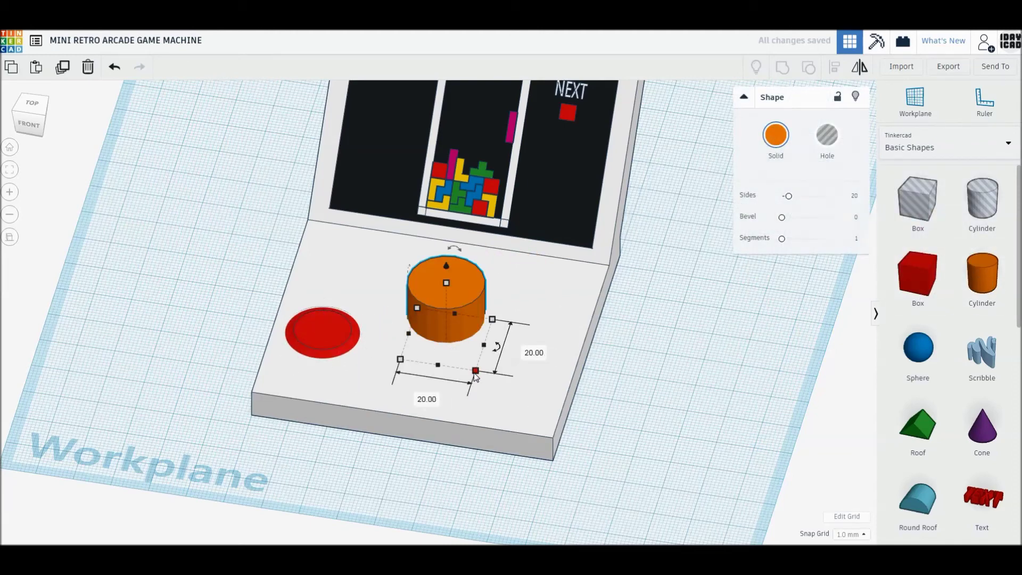
Make the new cylinder 8 × 8 mm, 64 sides, 25 mm tall, standing on the red disc.
{"action": "type", "text": "8"}
{"action": "key", "text": "Return"}
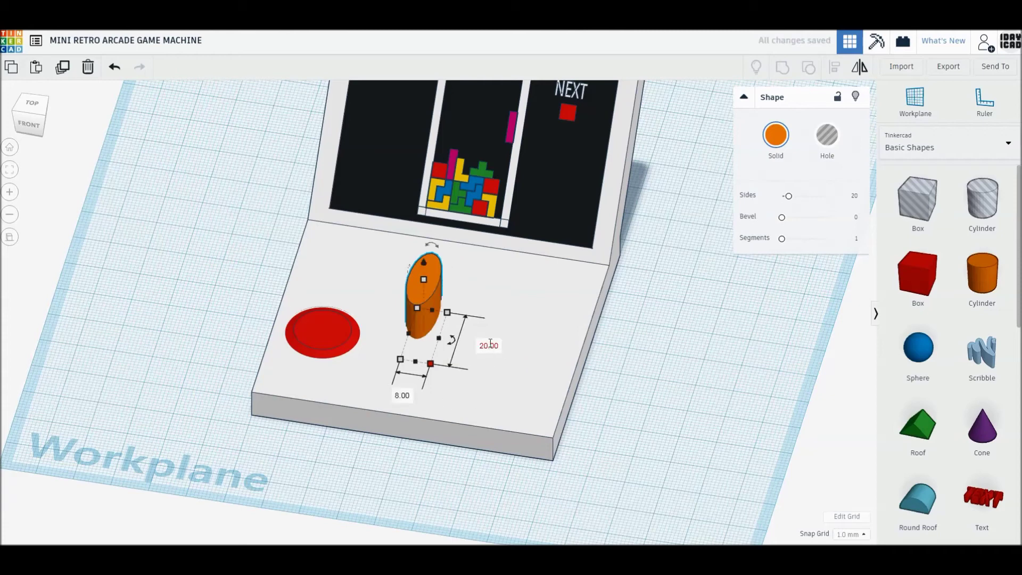
{"action": "left_click", "coordinate": [490, 346]}
{"action": "type", "text": "8"}
{"action": "key", "text": "Return"}
{"action": "left_click_drag", "start_coordinate": [788, 196], "coordinate": [829, 196]}
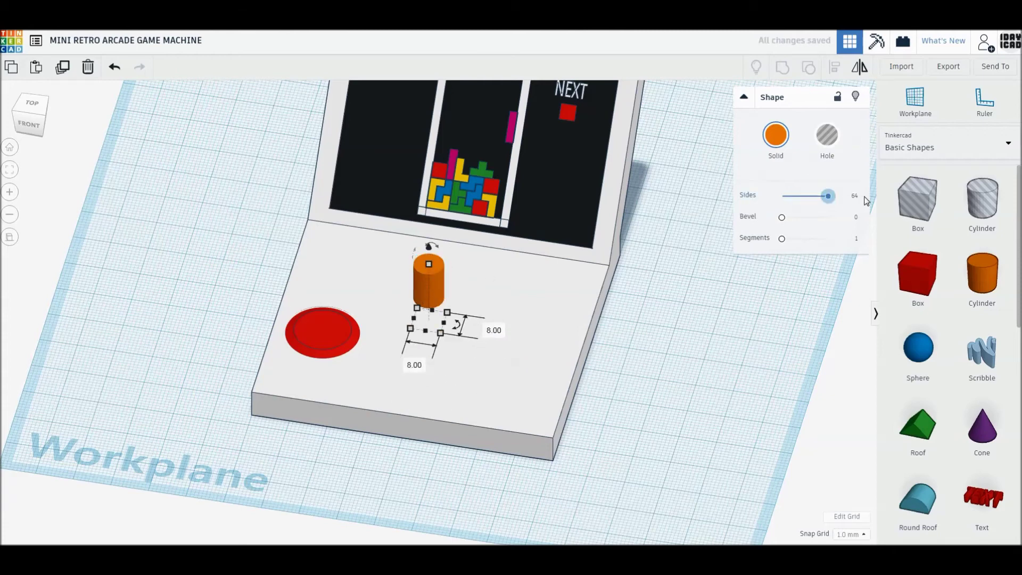
{"action": "left_click", "coordinate": [480, 288]}
{"action": "type", "text": "25"}
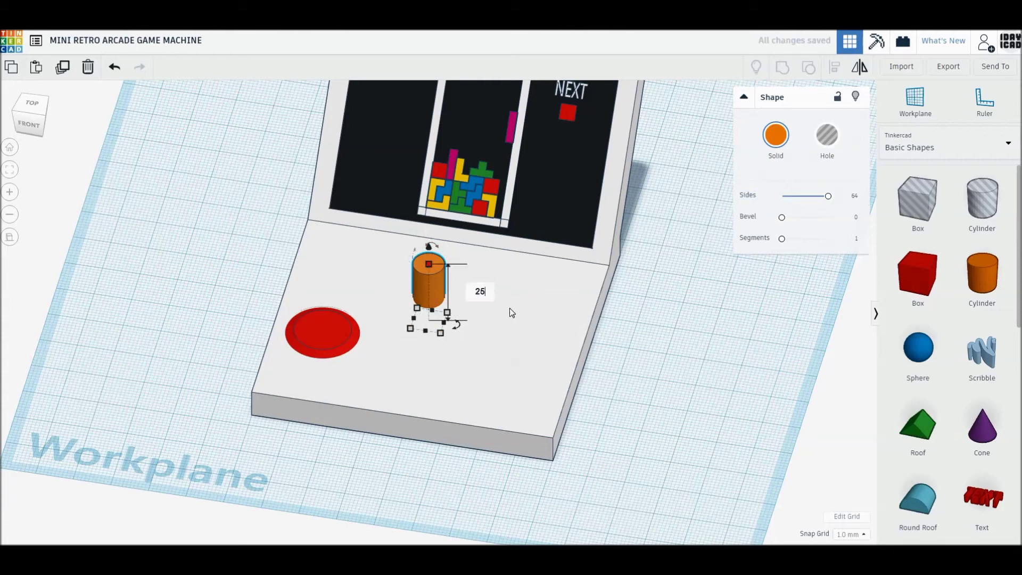
{"action": "key", "text": "Return"}
{"action": "left_click_drag", "start_coordinate": [428, 298], "coordinate": [329, 331]}
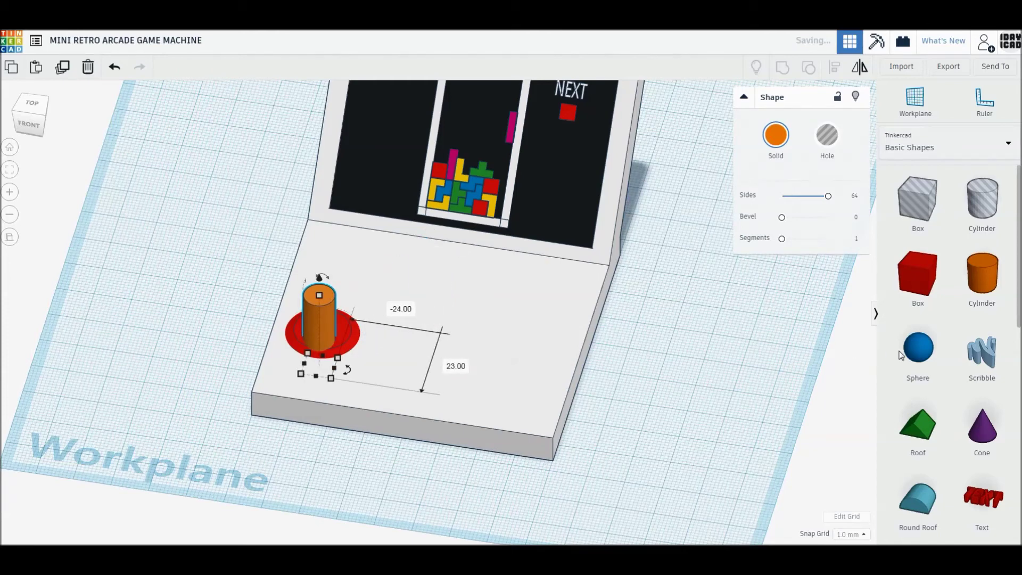
Colour the stick light grey and add a 24-step sphere lifted 15 mm above it.
{"action": "left_click", "coordinate": [919, 351]}
{"action": "left_click", "coordinate": [389, 337]}
{"action": "left_click", "coordinate": [320, 311]}
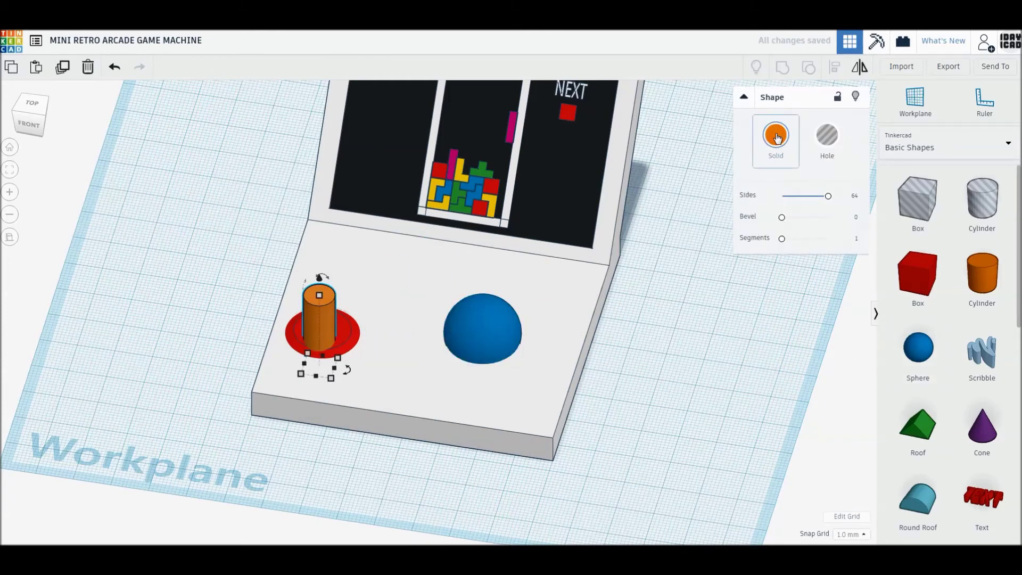
{"action": "left_click", "coordinate": [775, 135]}
{"action": "left_click", "coordinate": [958, 232]}
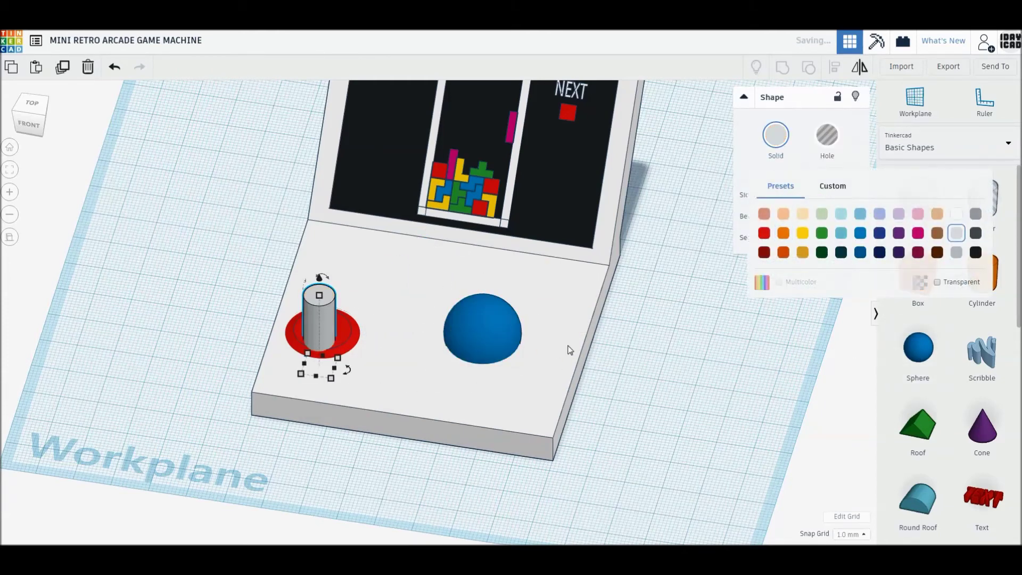
{"action": "left_click", "coordinate": [495, 322]}
{"action": "left_click_drag", "start_coordinate": [815, 196], "coordinate": [829, 196]}
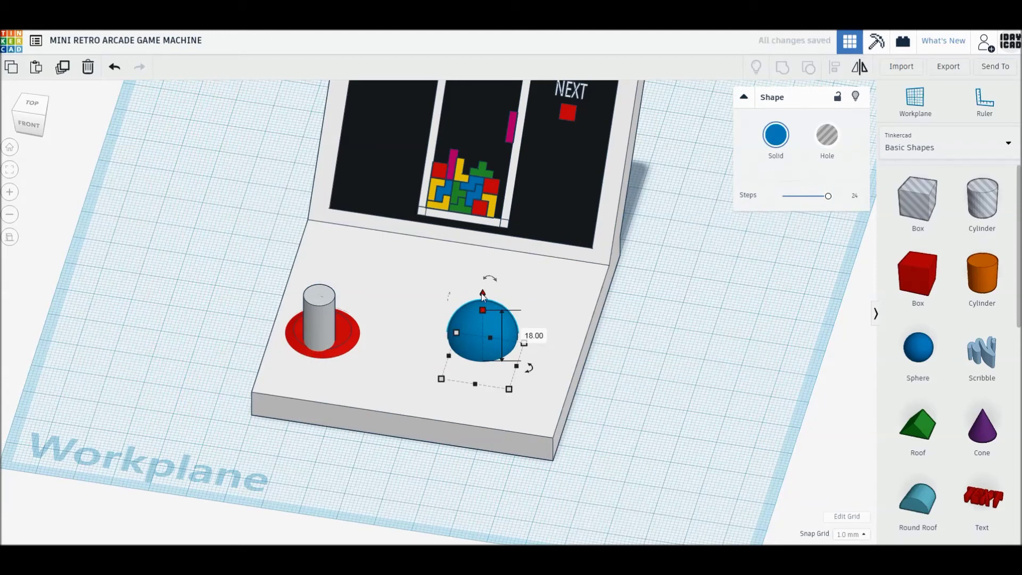
{"action": "left_click_drag", "start_coordinate": [484, 309], "coordinate": [484, 250]}
{"action": "mouse_move", "coordinate": [485, 299]}
{"action": "left_mouse_down"}
{"action": "mouse_move", "coordinate": [326, 288]}
{"action": "mouse_move", "coordinate": [350, 346]}
{"action": "left_mouse_up"}
Align the red disc, sphere and grey stick so the sphere is centred.
{"action": "left_click", "coordinate": [350, 346], "text": "shift"}
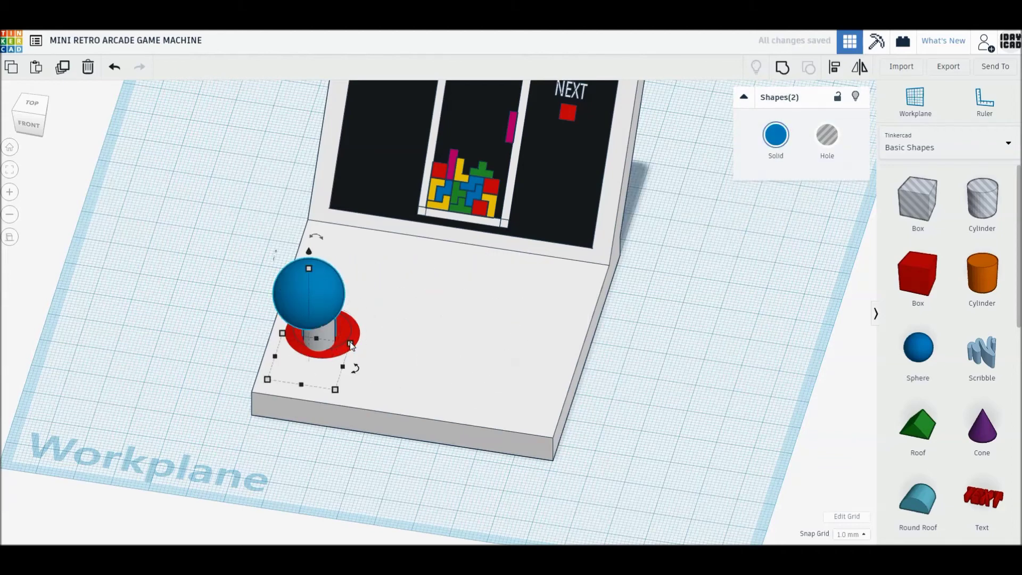
{"action": "left_click", "coordinate": [345, 318]}
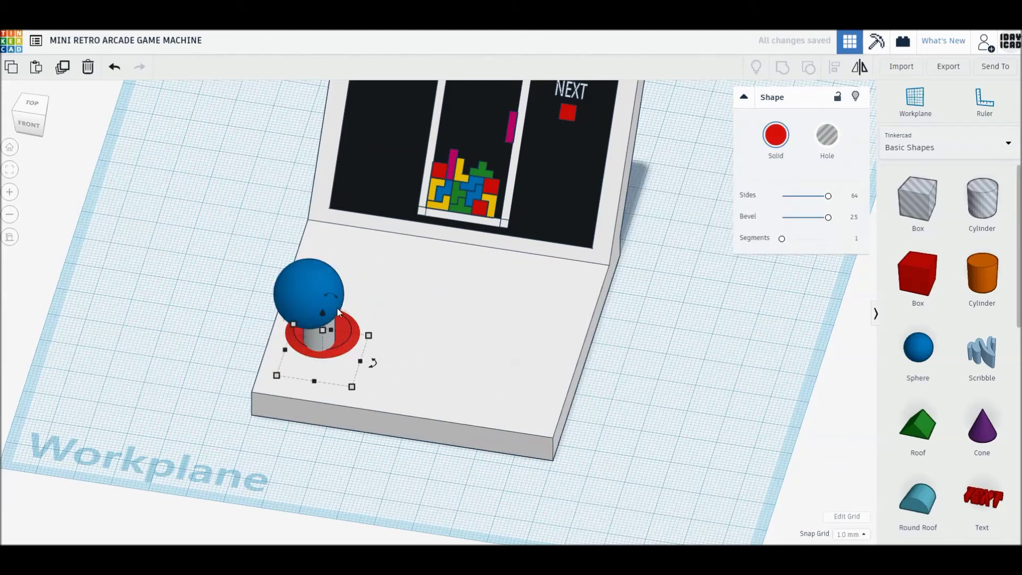
{"action": "left_click", "coordinate": [190, 290]}
{"action": "left_click", "coordinate": [302, 296]}
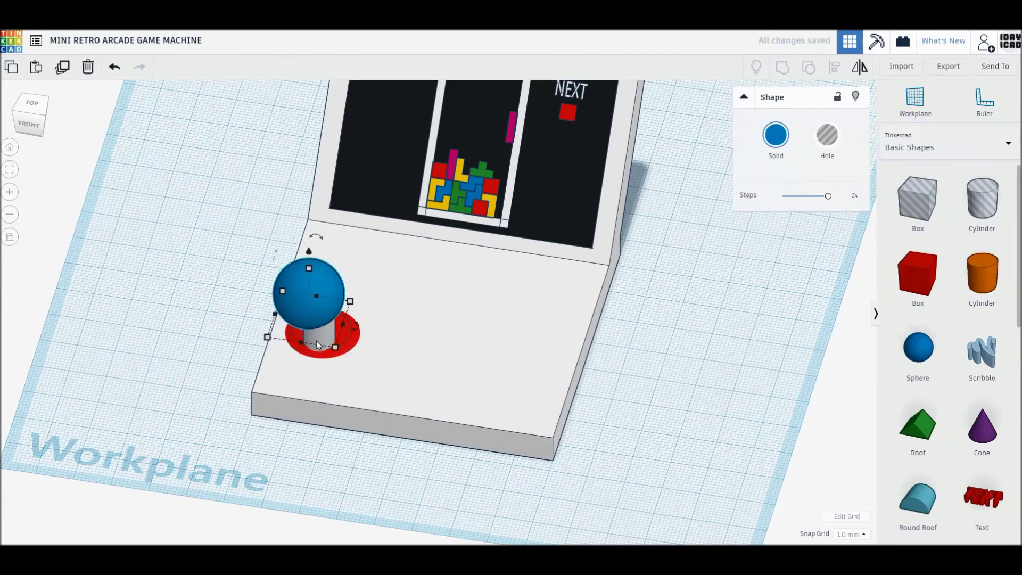
{"action": "left_click", "coordinate": [327, 341], "text": "shift"}
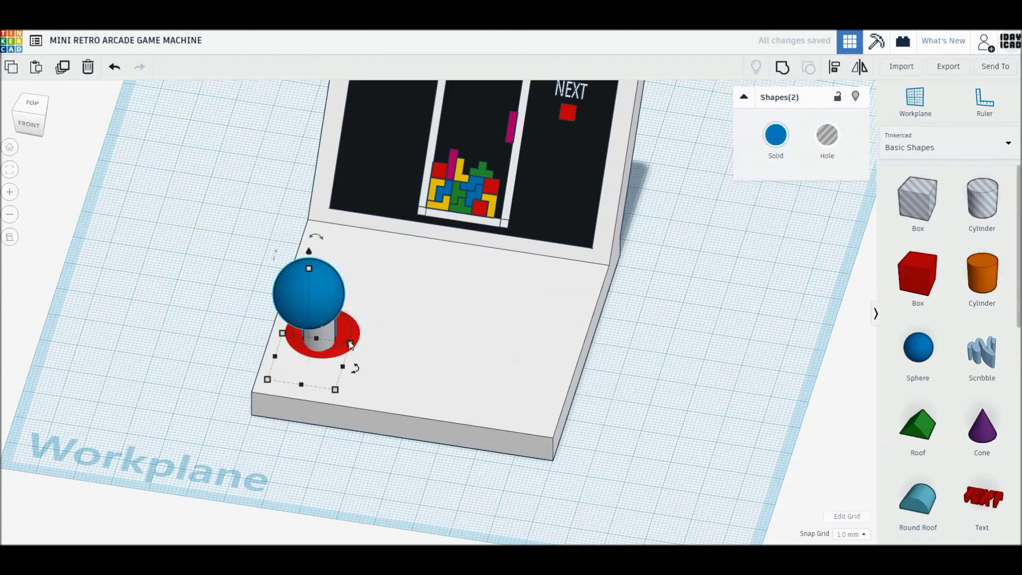
{"action": "left_click", "coordinate": [199, 331]}
{"action": "left_click", "coordinate": [353, 333]}
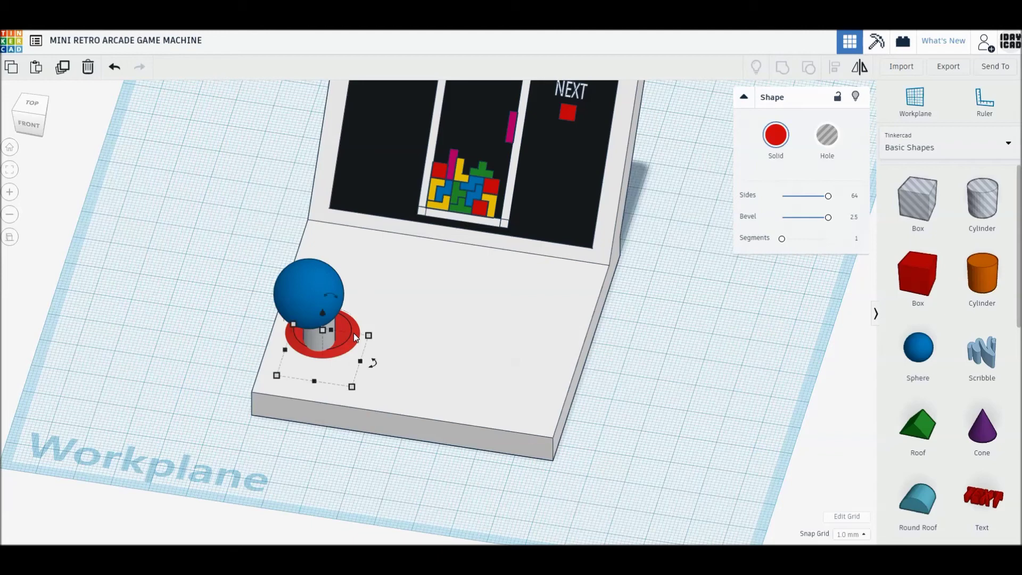
{"action": "left_click", "coordinate": [331, 335], "text": "shift"}
{"action": "left_click", "coordinate": [331, 343], "text": "shift"}
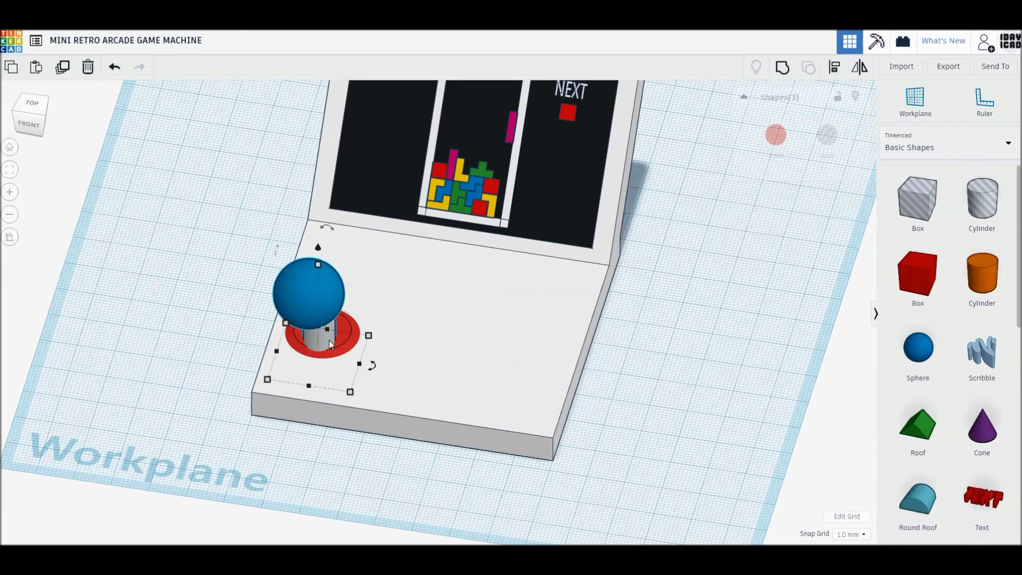
{"action": "left_click", "coordinate": [835, 68]}
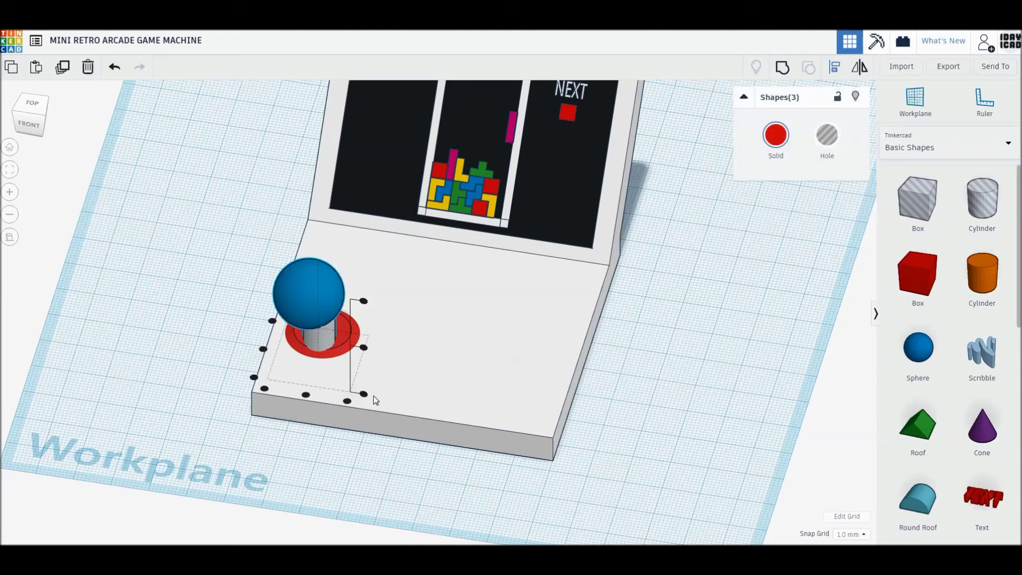
{"action": "left_click", "coordinate": [306, 395]}
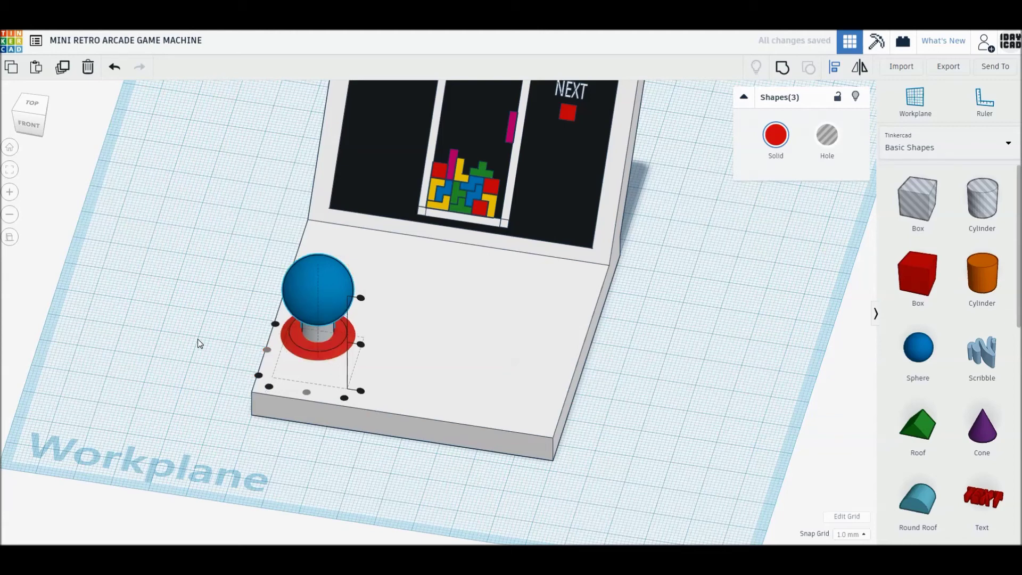
Colour the blue joystick sphere red.
{"action": "left_click", "coordinate": [339, 296]}
{"action": "left_click", "coordinate": [776, 135]}
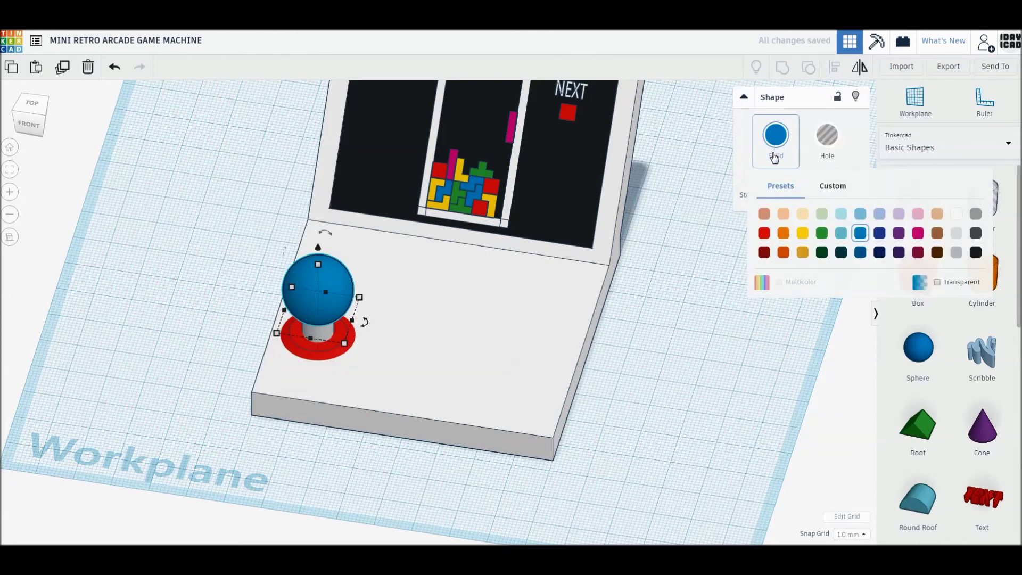
{"action": "left_click", "coordinate": [763, 234]}
{"action": "key", "text": "Escape"}
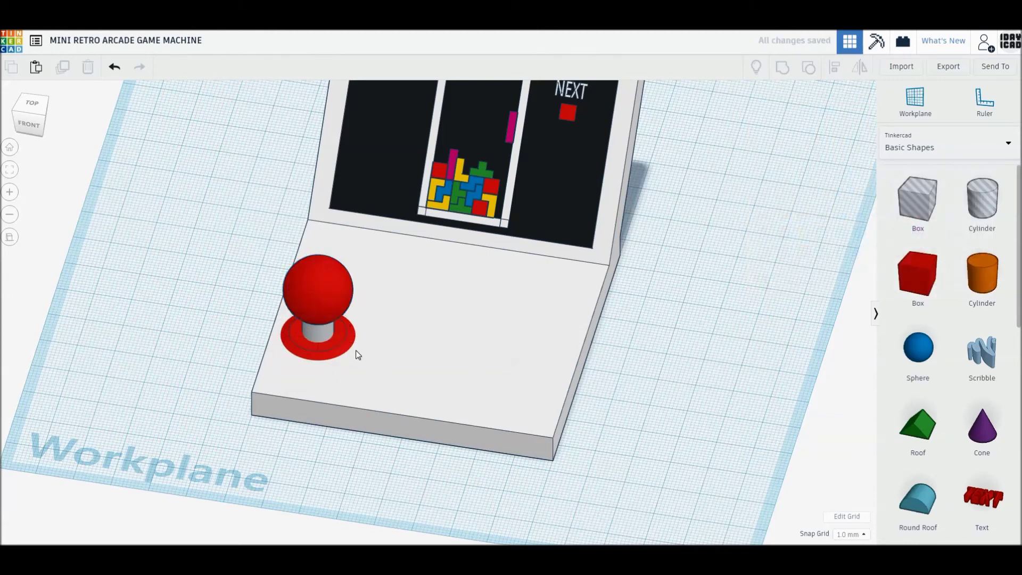
{"action": "left_click", "coordinate": [344, 342]}
{"action": "left_click", "coordinate": [760, 382]}
Try dark red and white on the sphere before settling on bright red.
{"action": "left_click", "coordinate": [326, 297]}
{"action": "left_click", "coordinate": [775, 148]}
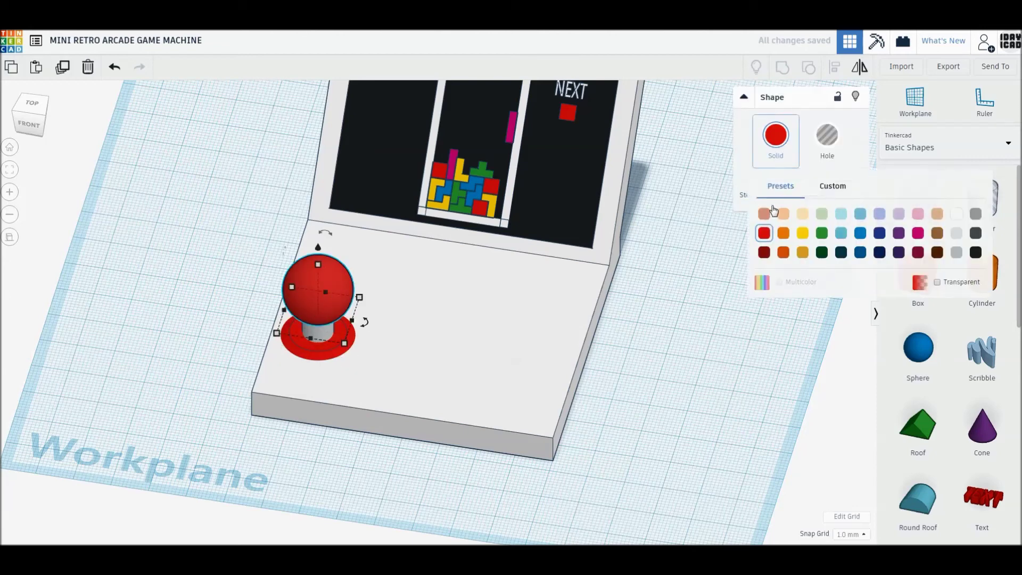
{"action": "left_click", "coordinate": [763, 258]}
{"action": "left_click", "coordinate": [773, 154]}
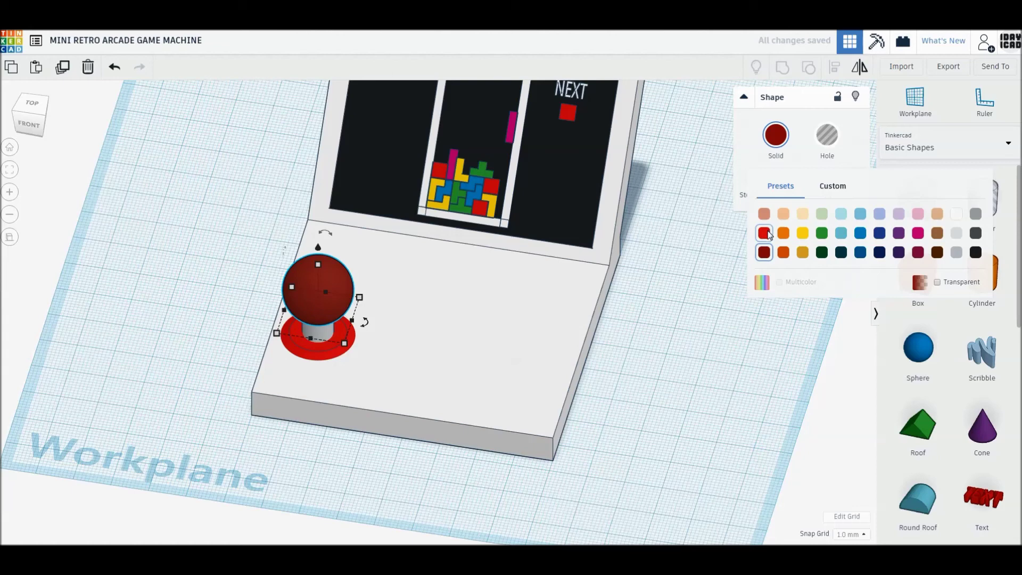
{"action": "left_click", "coordinate": [957, 213]}
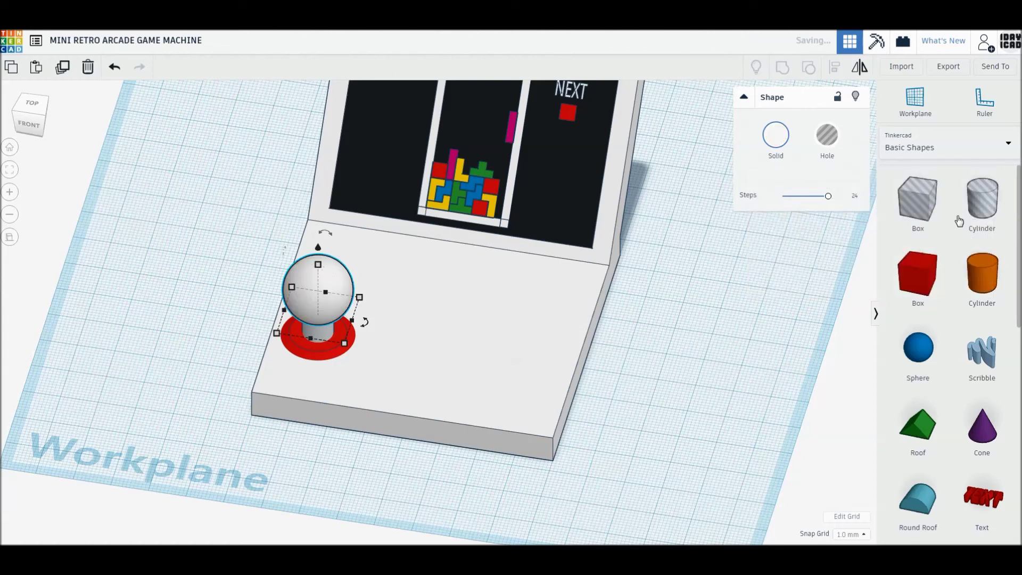
{"action": "left_click", "coordinate": [775, 137]}
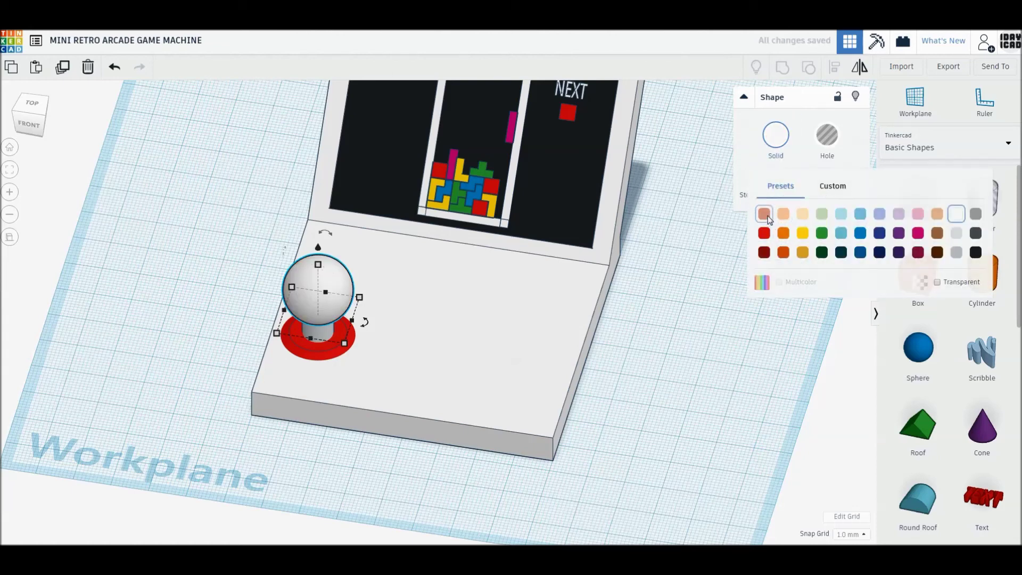
{"action": "left_click", "coordinate": [764, 233]}
{"action": "left_click", "coordinate": [742, 376]}
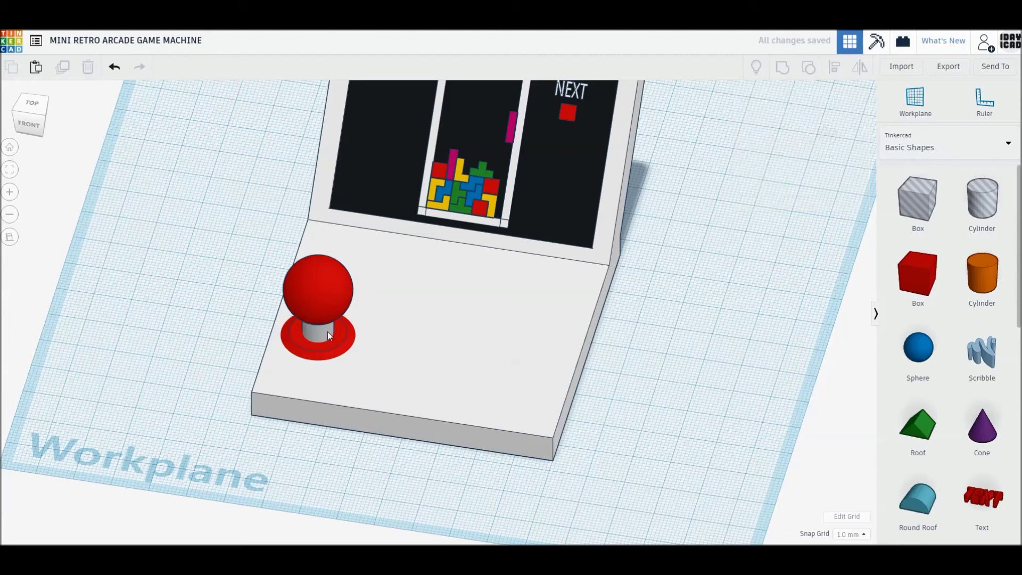
Keep the stem grey and shift disc, stem and ball together slightly on the base.
{"action": "left_click", "coordinate": [328, 333]}
{"action": "left_click", "coordinate": [775, 135]}
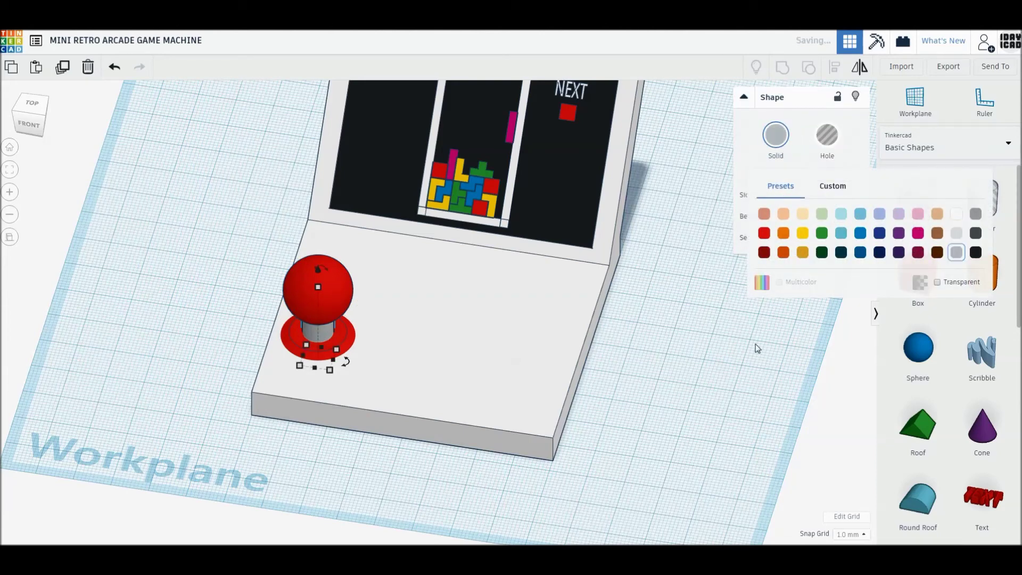
{"action": "left_click", "coordinate": [654, 388]}
{"action": "left_click", "coordinate": [337, 338]}
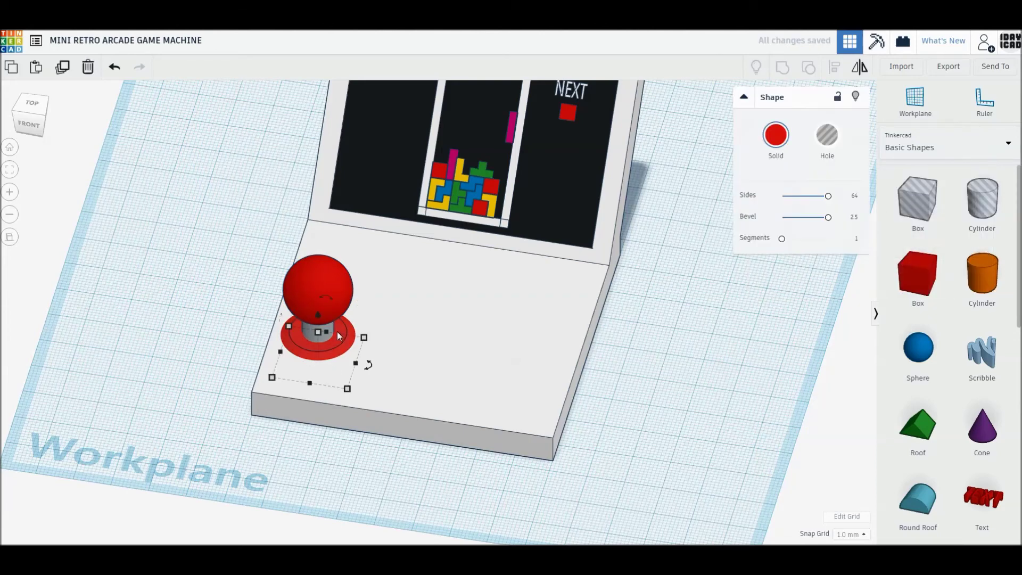
{"action": "left_click", "coordinate": [337, 285], "text": "shift"}
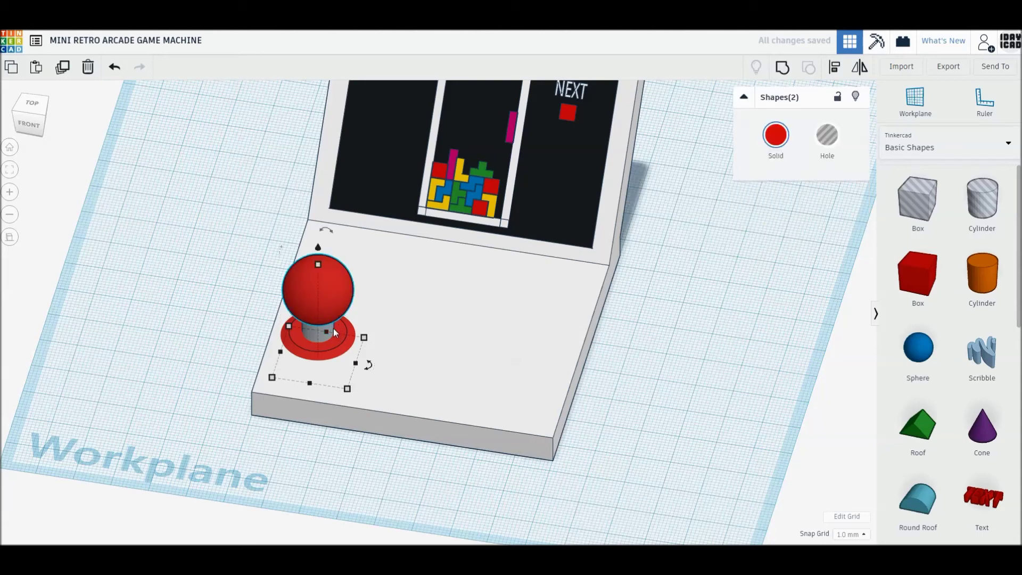
{"action": "left_click", "coordinate": [323, 341], "text": "shift"}
{"action": "left_click_drag", "start_coordinate": [323, 341], "coordinate": [343, 347]}
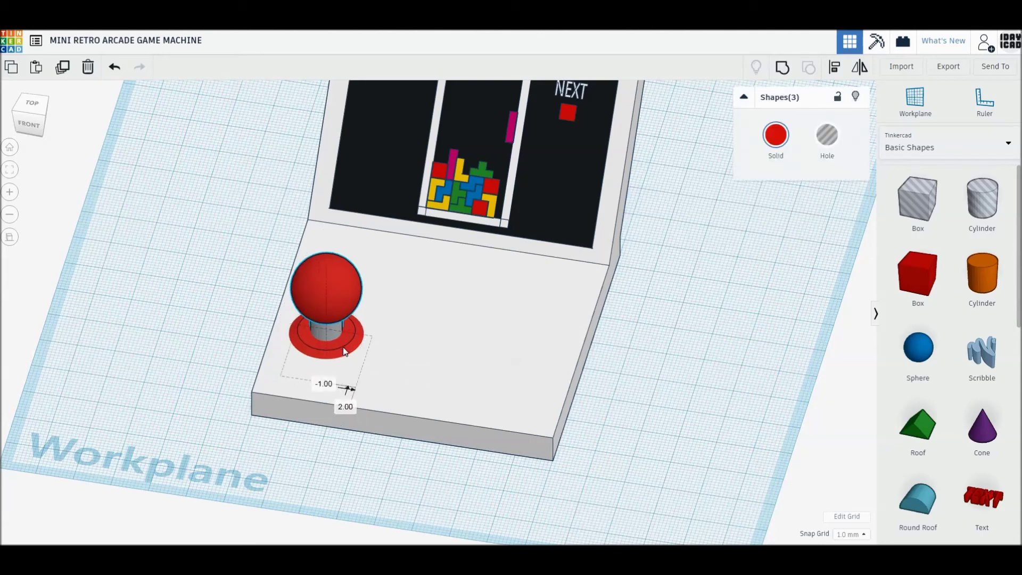
{"action": "left_click", "coordinate": [693, 381]}
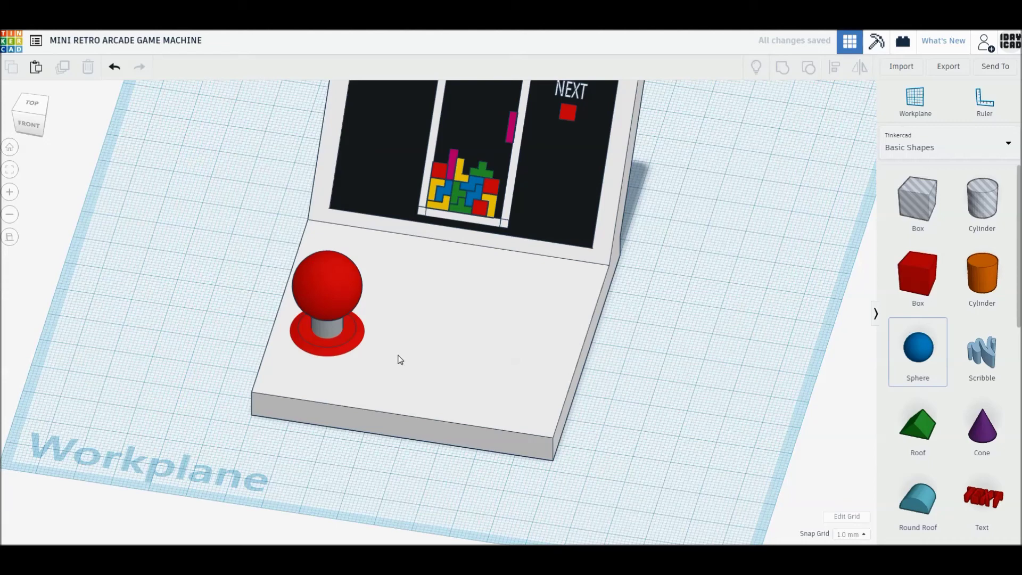
Copy the disc right of the joystick as a 2 mm tall, 14 mm yellow button.
{"action": "left_click", "coordinate": [329, 353]}
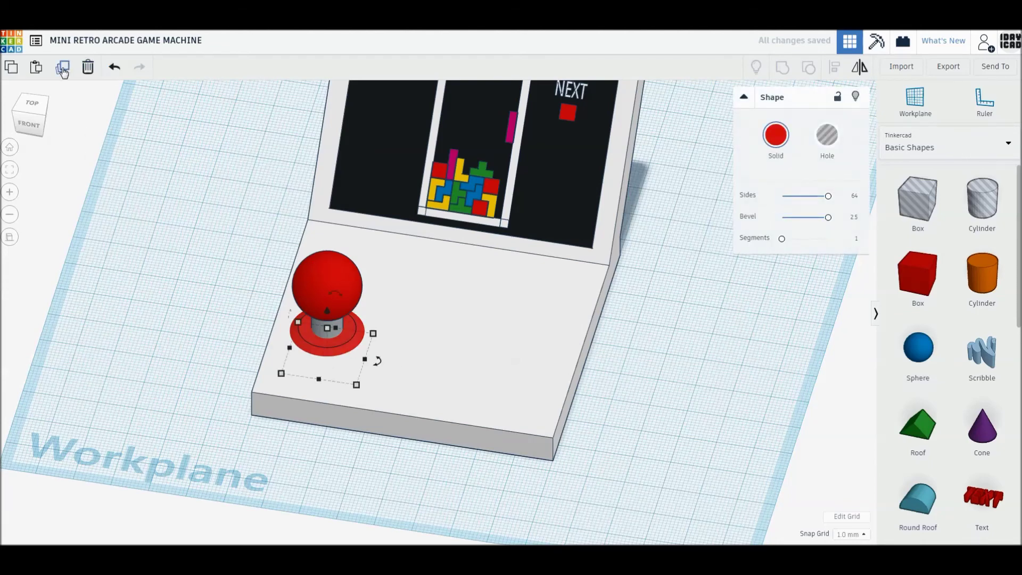
{"action": "mouse_move", "coordinate": [351, 353]}
{"action": "left_mouse_down", "text": "alt"}
{"action": "mouse_move", "coordinate": [413, 348]}
{"action": "mouse_move", "coordinate": [426, 334]}
{"action": "left_mouse_up", "text": "alt"}
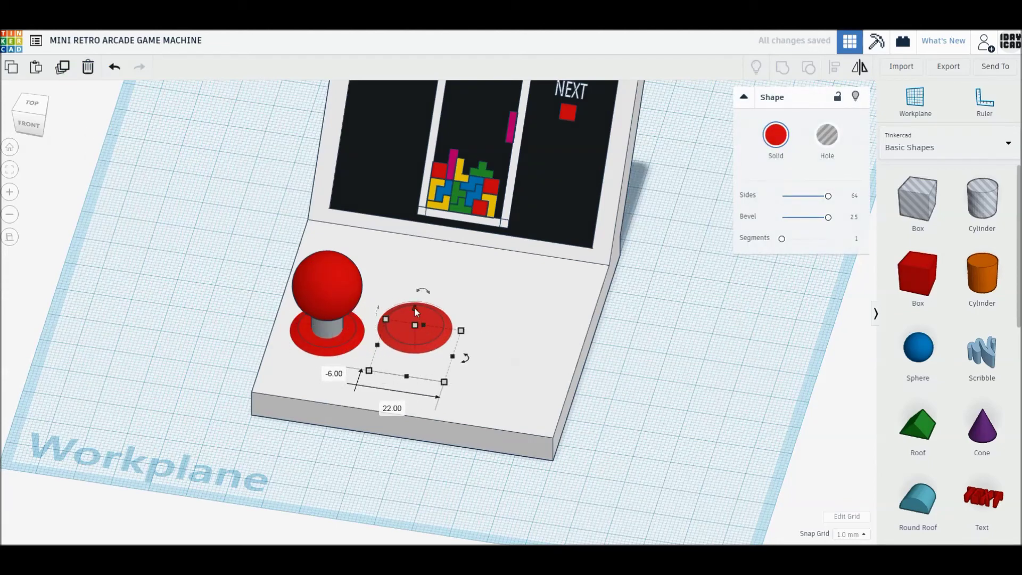
{"action": "left_click_drag", "start_coordinate": [416, 306], "coordinate": [414, 302]}
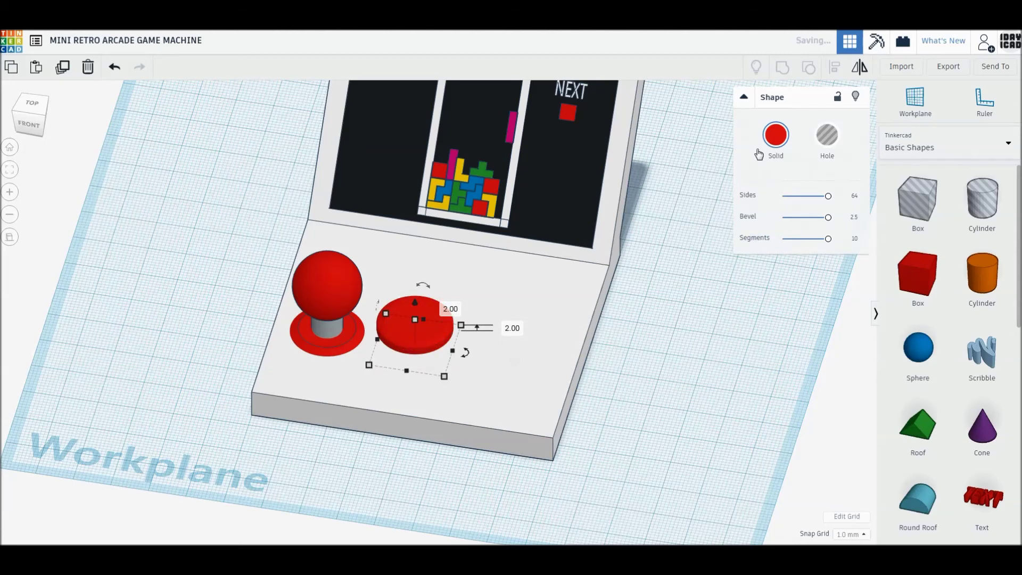
{"action": "left_click", "coordinate": [776, 136]}
{"action": "left_click", "coordinate": [803, 233]}
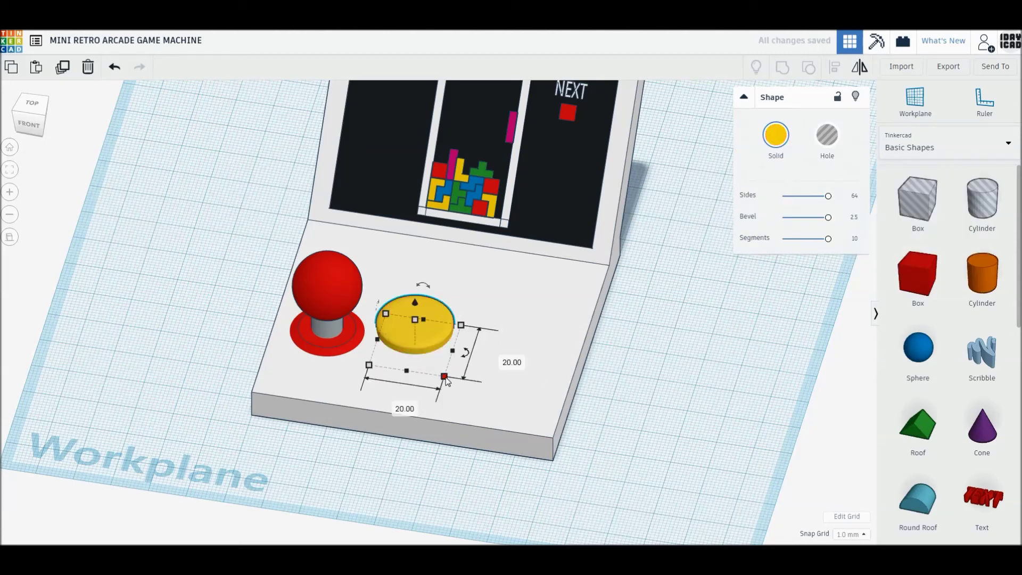
{"action": "left_click_drag", "start_coordinate": [438, 370], "coordinate": [435, 367]}
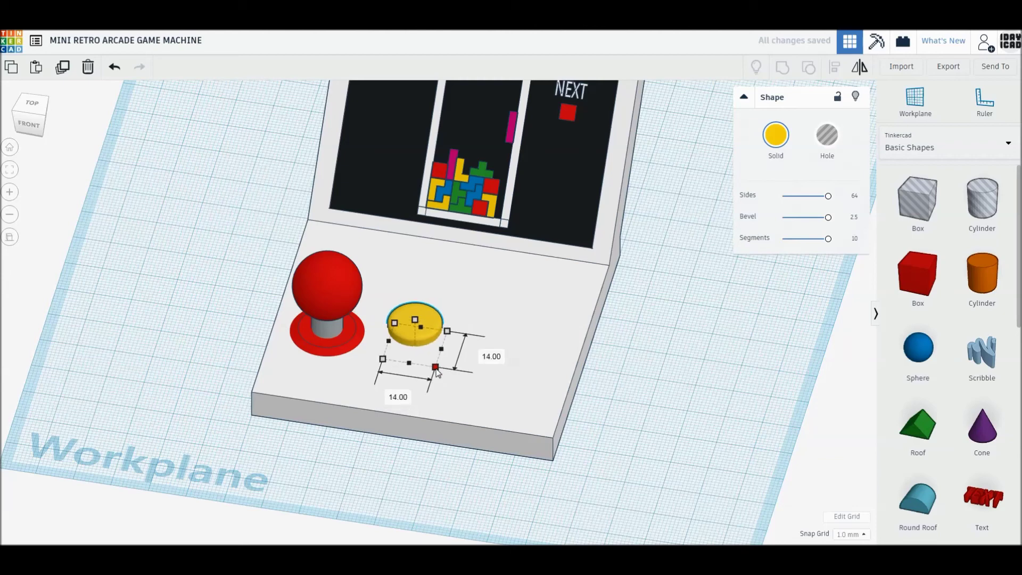
From the top view, duplicate it into a row of three evenly spaced yellow buttons.
{"action": "left_click", "coordinate": [32, 103]}
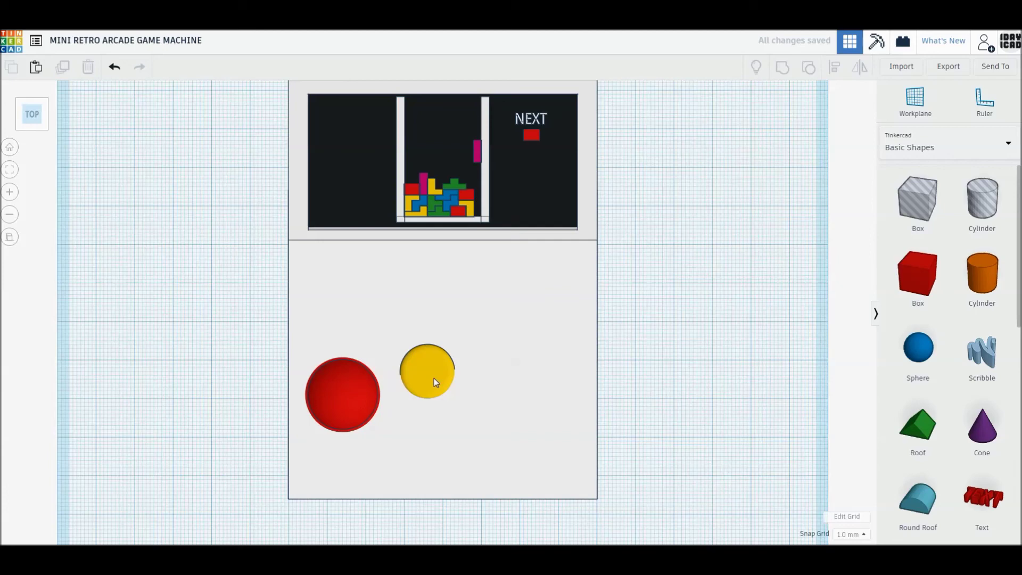
{"action": "left_click_drag", "start_coordinate": [434, 379], "coordinate": [489, 360]}
{"action": "left_click", "coordinate": [62, 67]}
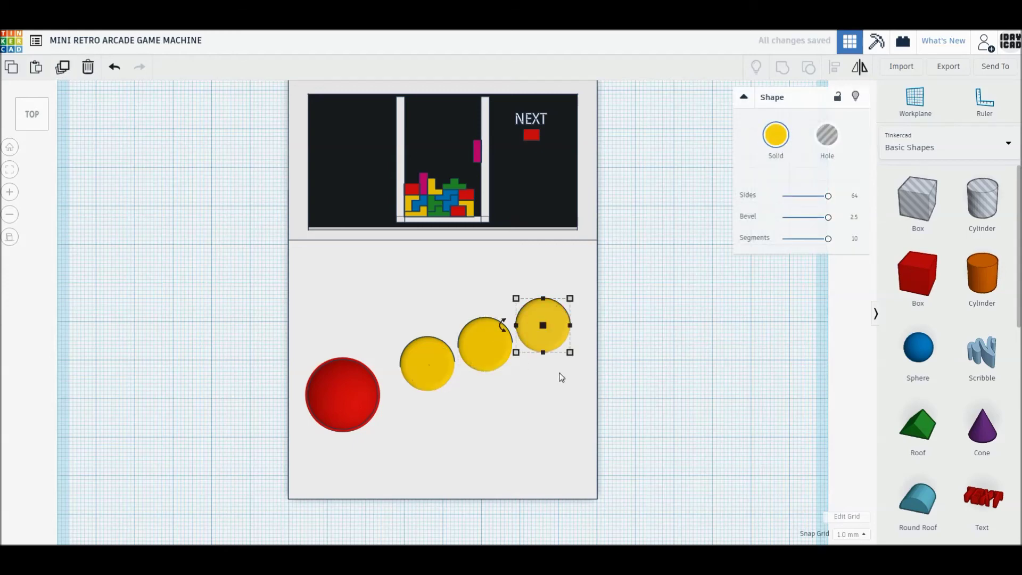
{"action": "left_click_drag", "start_coordinate": [550, 343], "coordinate": [555, 351]}
{"action": "key", "text": "Left"}
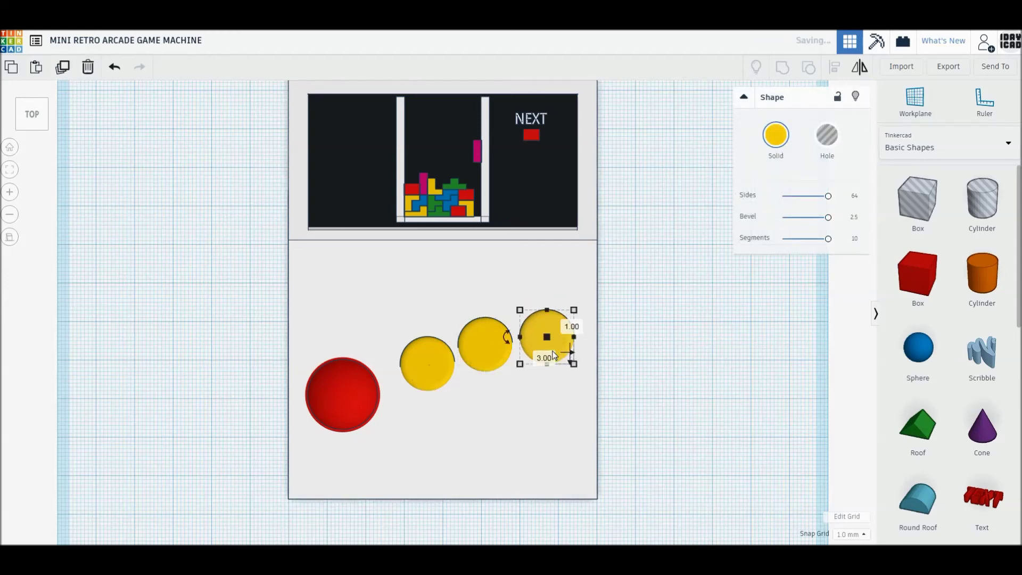
Duplicate the yellow row below it and colour the copies green.
{"action": "left_click", "coordinate": [480, 346], "text": "shift"}
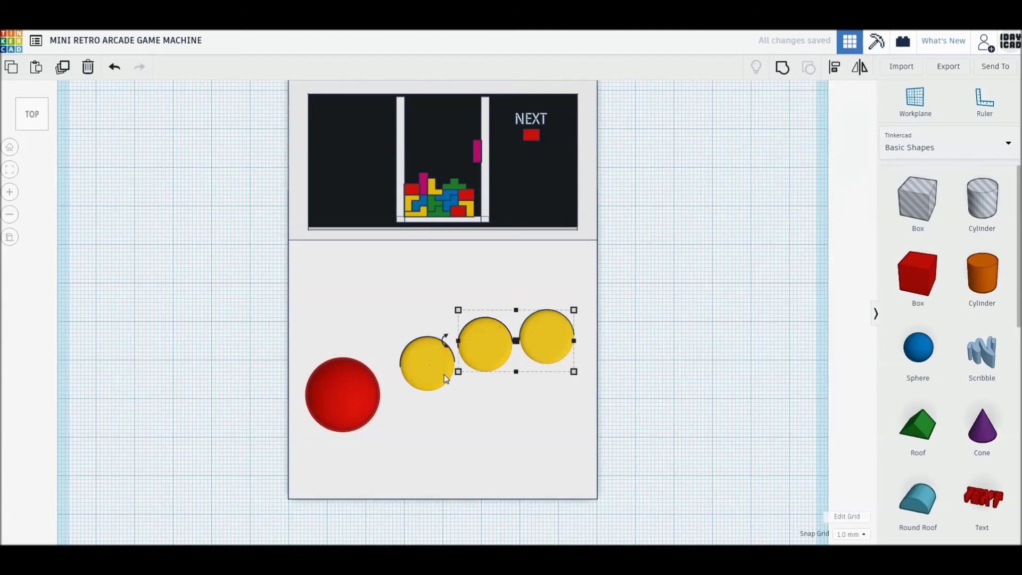
{"action": "left_click", "coordinate": [63, 66]}
{"action": "left_click_drag", "start_coordinate": [503, 373], "coordinate": [452, 446]}
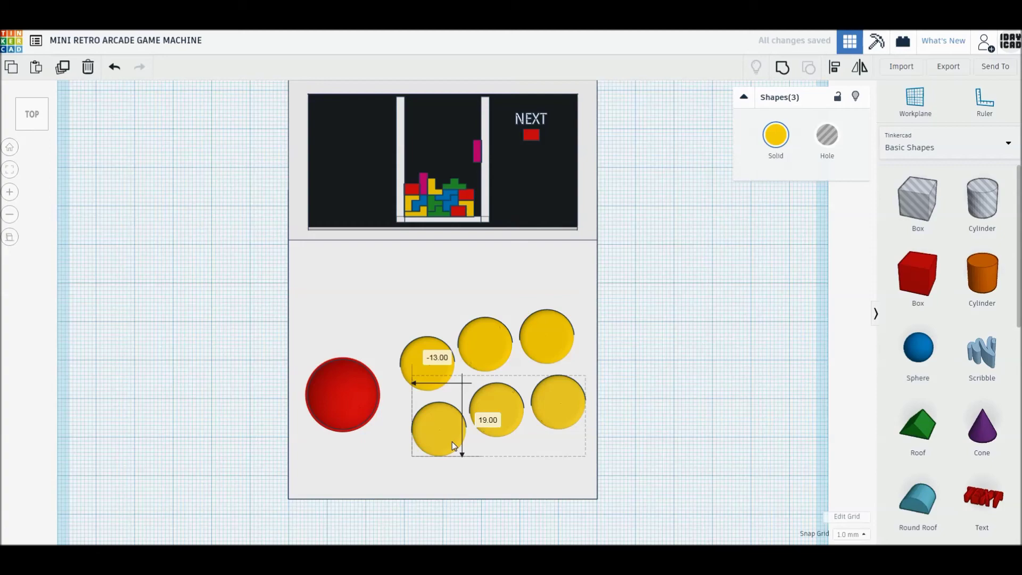
{"action": "left_click_drag", "start_coordinate": [453, 445], "coordinate": [449, 440]}
{"action": "left_click", "coordinate": [776, 134]}
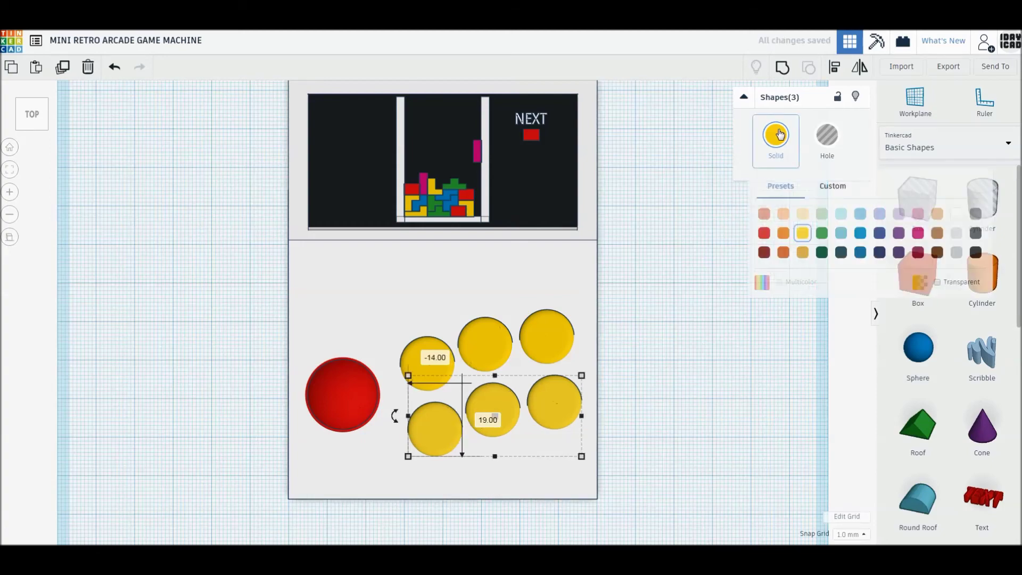
{"action": "left_click", "coordinate": [823, 233]}
{"action": "left_click", "coordinate": [703, 352]}
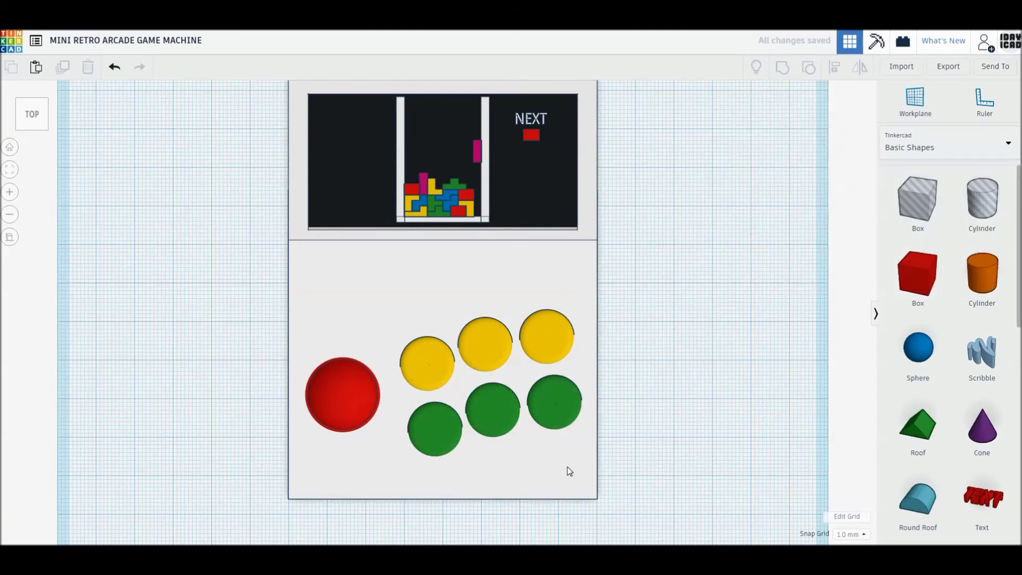
Select the joystick and six buttons without the base and nudge them slightly down.
{"action": "right_click_drag", "start_coordinate": [570, 471], "coordinate": [564, 458]}
{"action": "left_click_drag", "start_coordinate": [669, 467], "coordinate": [274, 295]}
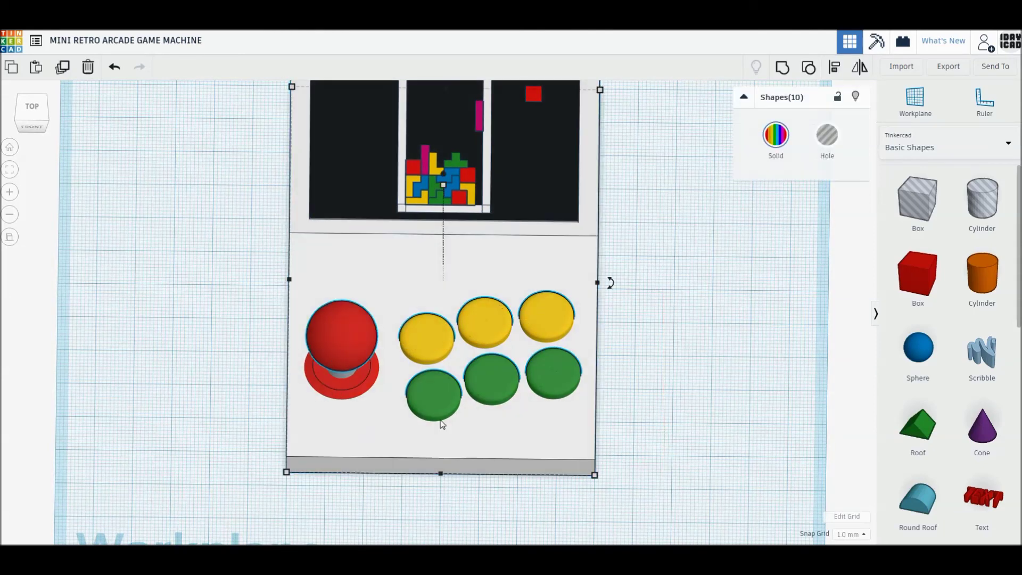
{"action": "left_click", "coordinate": [442, 424], "text": "shift"}
{"action": "left_click_drag", "start_coordinate": [481, 388], "coordinate": [482, 394]}
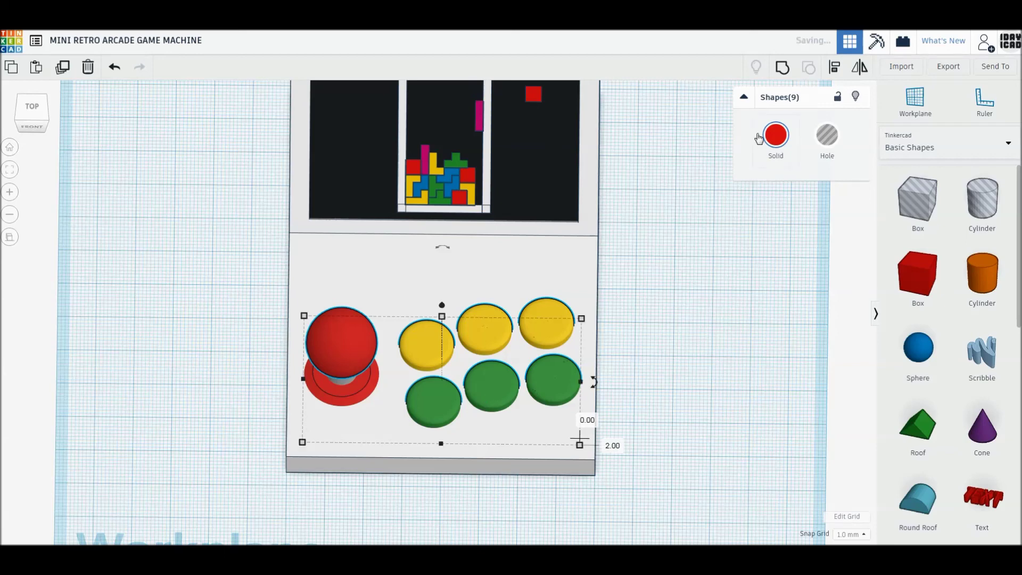
Group the joystick and buttons with Multicolor on, keeping their red, yellow and green colours.
{"action": "left_click", "coordinate": [784, 77]}
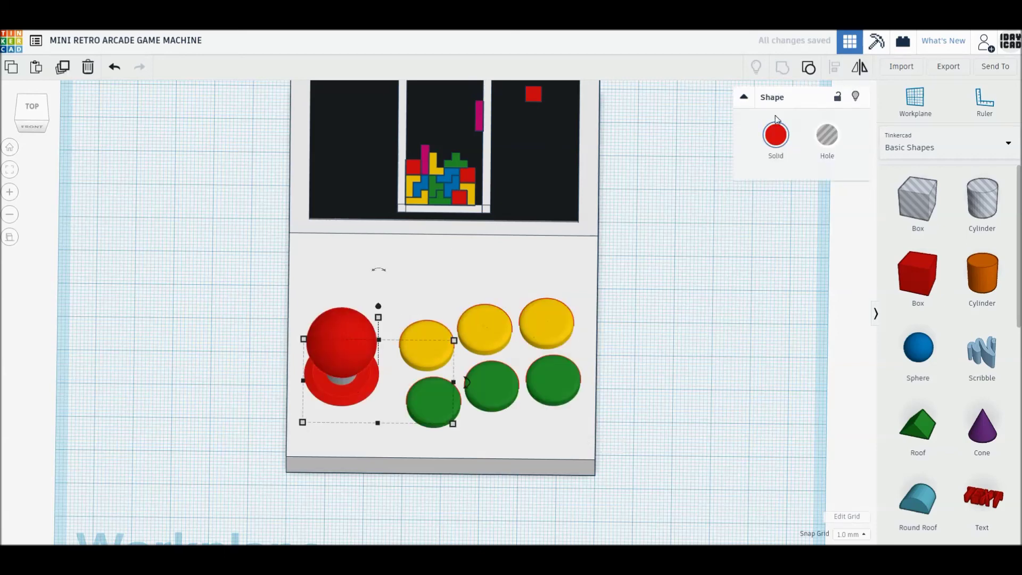
{"action": "left_click", "coordinate": [775, 140]}
{"action": "left_click", "coordinate": [801, 282]}
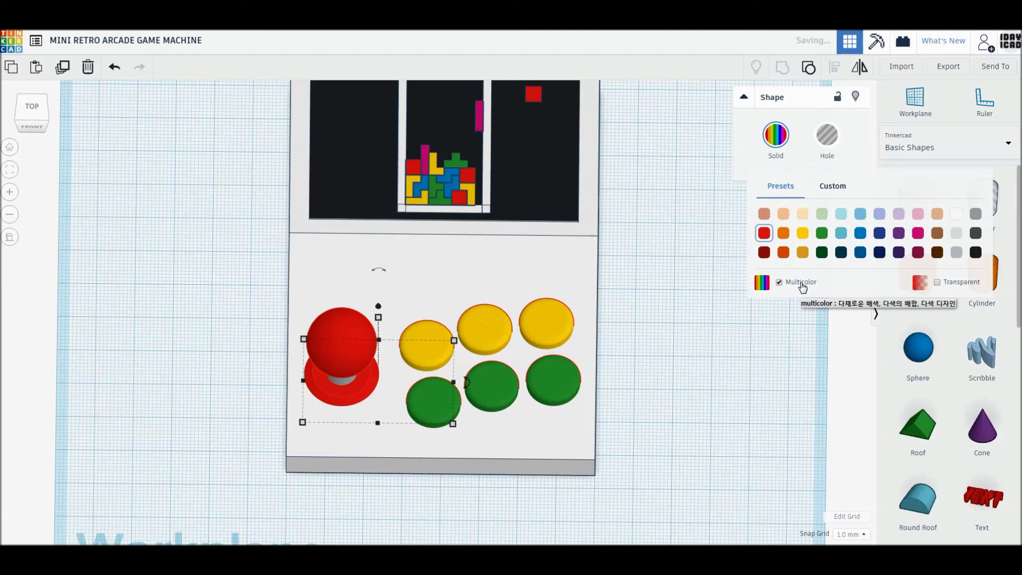
{"action": "left_click", "coordinate": [732, 385]}
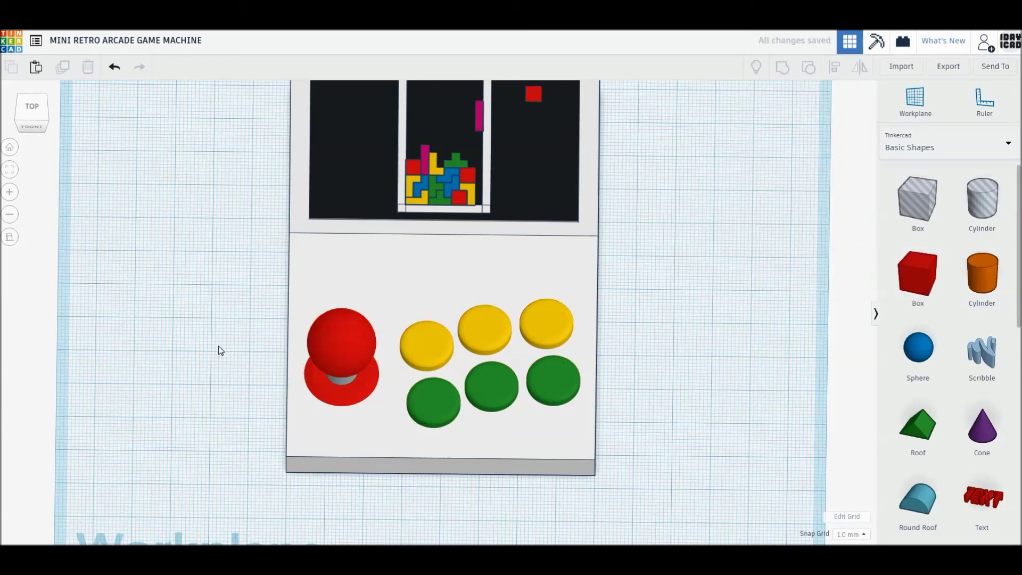
{"action": "left_click_drag", "start_coordinate": [205, 290], "coordinate": [634, 484]}
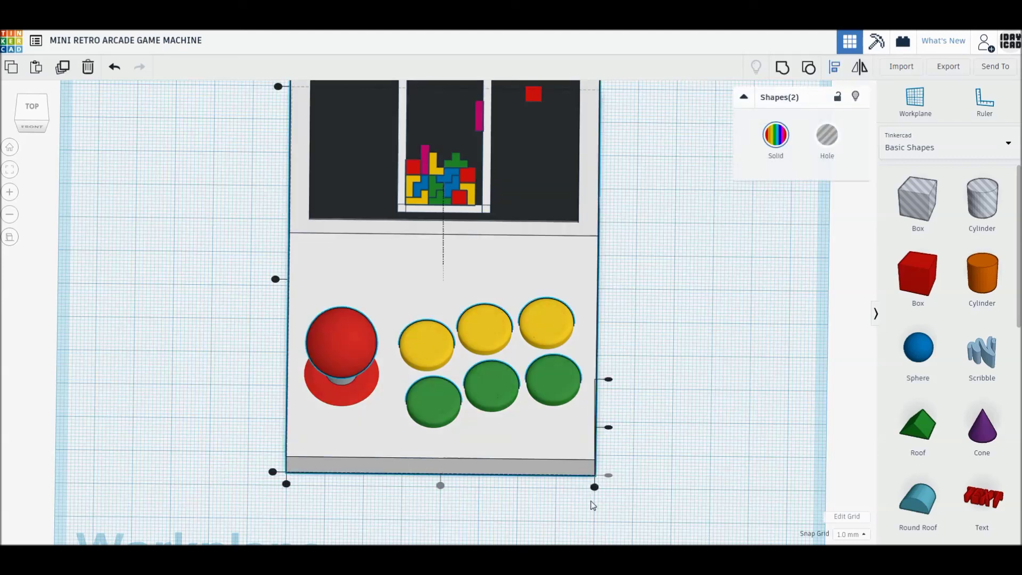
{"action": "left_click", "coordinate": [694, 468]}
{"action": "left_click", "coordinate": [10, 237]}
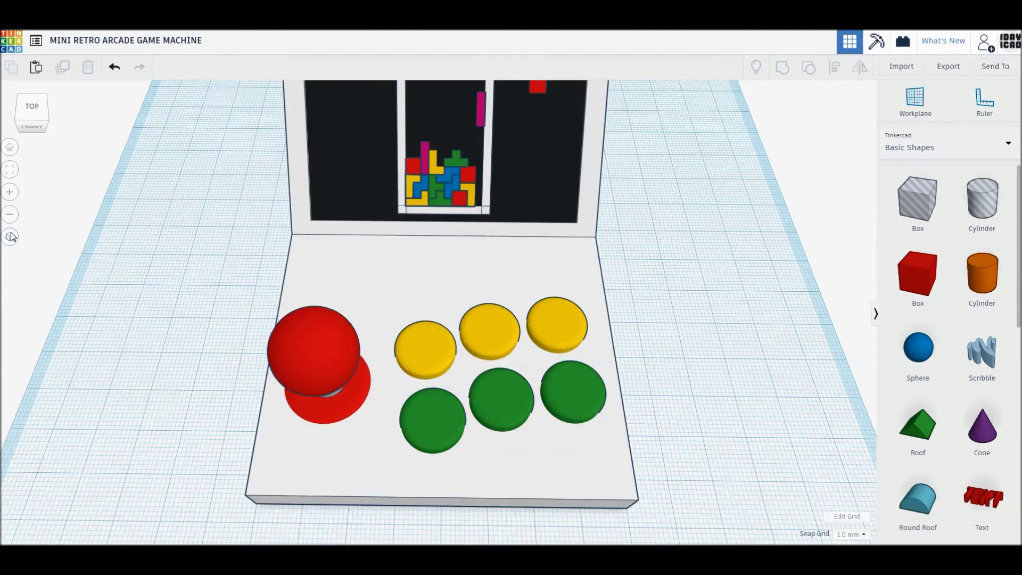
Rotate the entire arcade model about 30° on the workplane.
{"action": "left_click", "coordinate": [10, 147]}
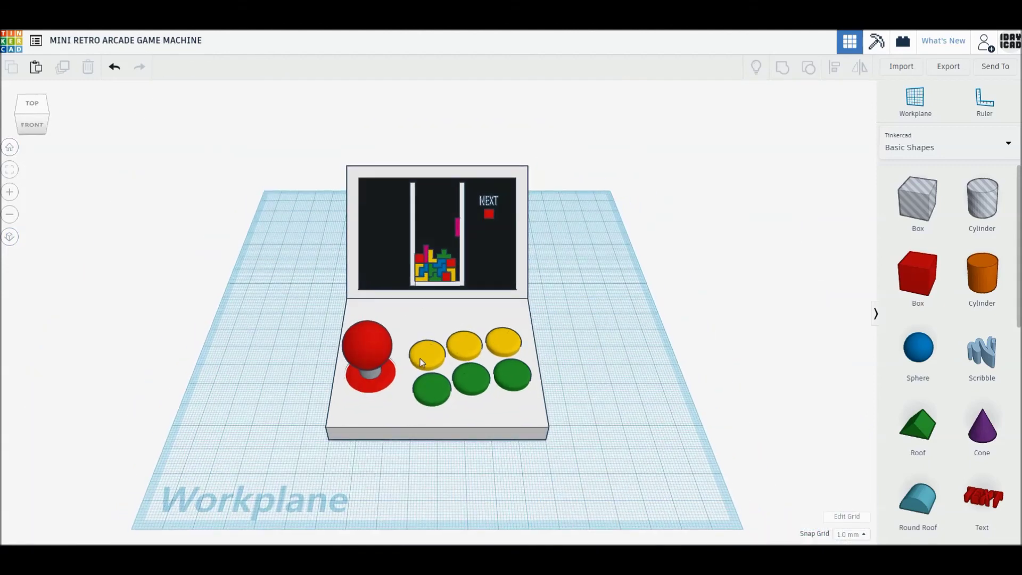
{"action": "scroll", "coordinate": [420, 359], "scroll_direction": "up", "scroll_amount": 3}
{"action": "key", "text": "ctrl+a"}
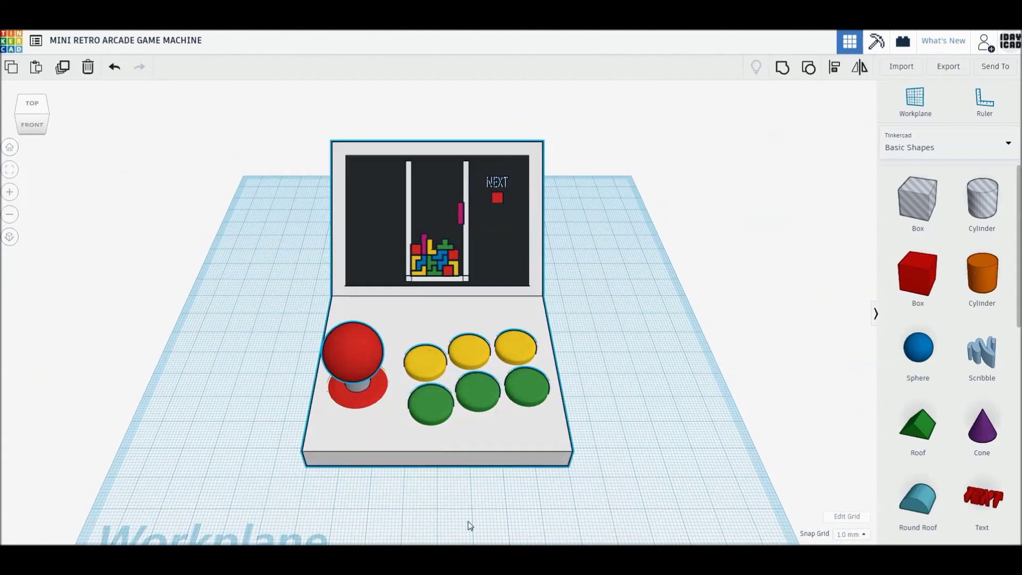
{"action": "left_click_drag", "start_coordinate": [438, 485], "coordinate": [392, 474]}
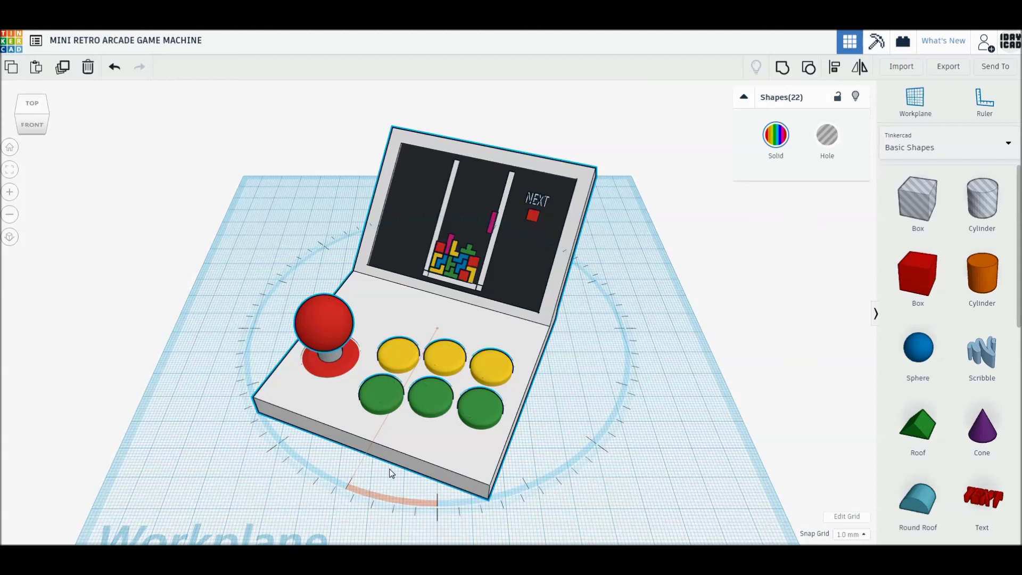
{"action": "left_click", "coordinate": [692, 468]}
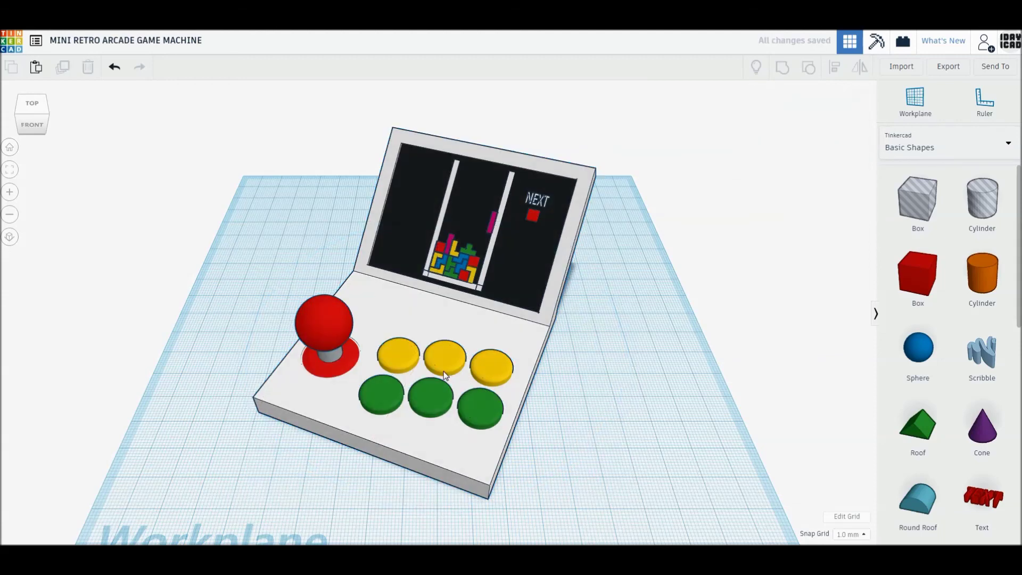
Fit the view around all 22 parts and frame the model higher on screen.
{"action": "scroll", "coordinate": [419, 354], "scroll_direction": "up", "scroll_amount": 2}
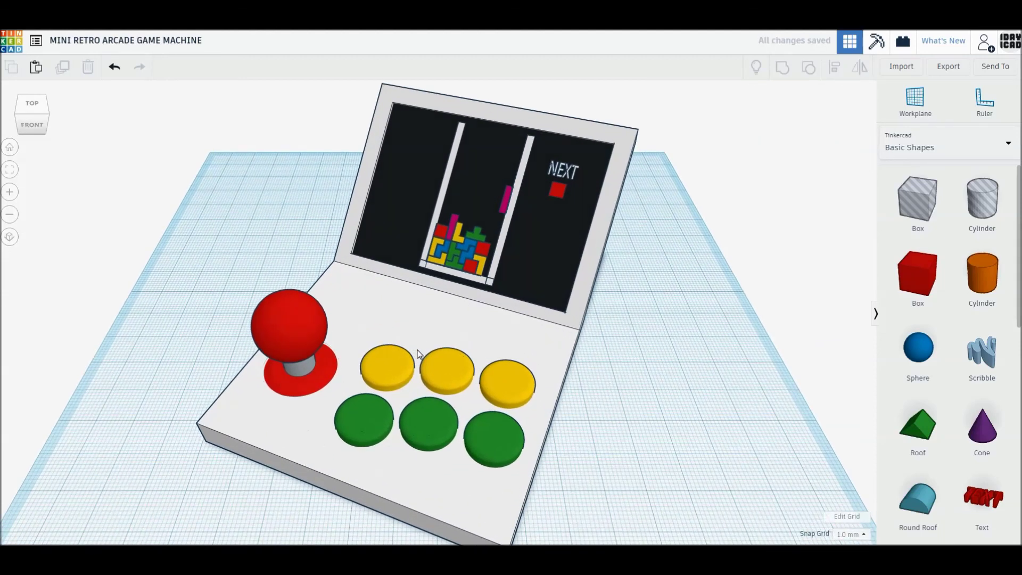
{"action": "key", "text": "ctrl+a"}
{"action": "left_click", "coordinate": [9, 169]}
{"action": "scroll", "coordinate": [284, 339], "scroll_direction": "up", "scroll_amount": 2}
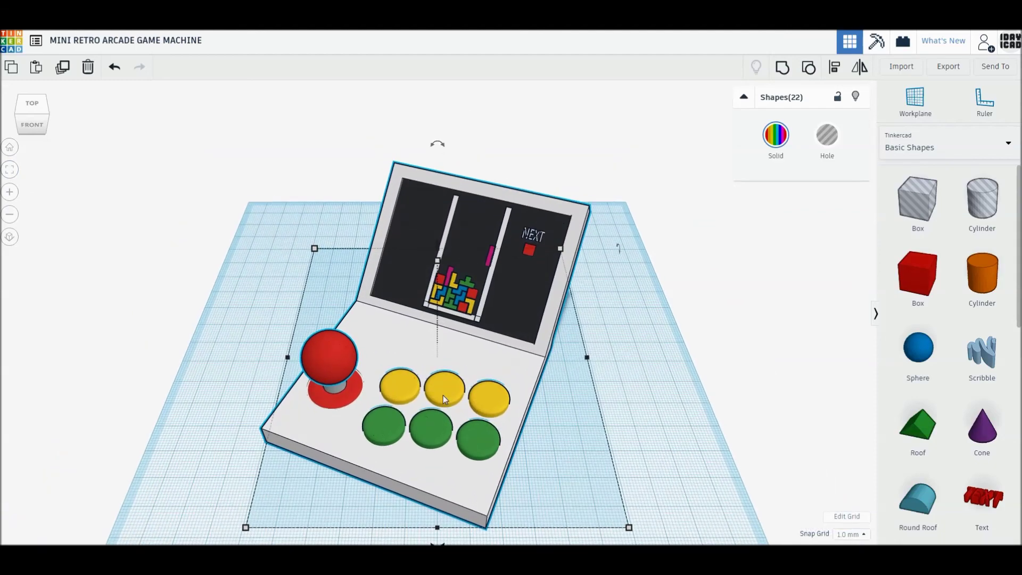
{"action": "middle_click_drag", "start_coordinate": [443, 395], "coordinate": [442, 361]}
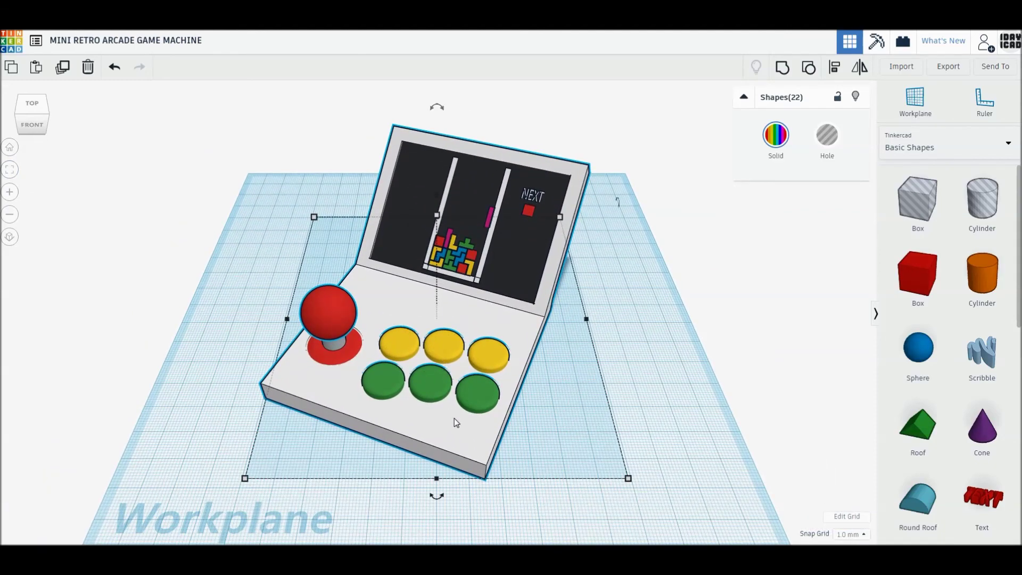
{"action": "scroll", "coordinate": [455, 418], "scroll_direction": "up", "scroll_amount": 1}
{"action": "scroll", "coordinate": [455, 418], "scroll_direction": "up", "scroll_amount": 2}
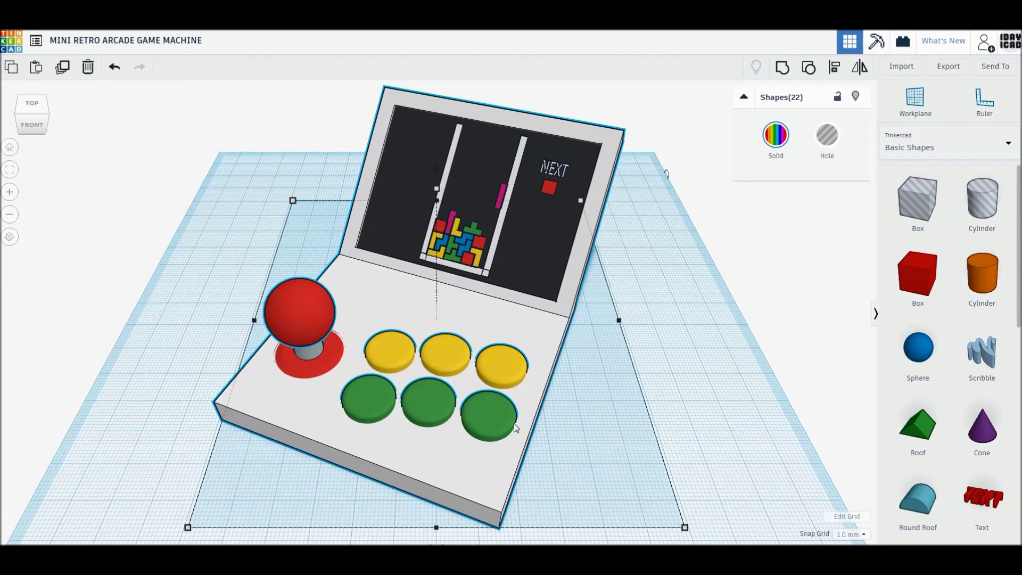
{"action": "left_click", "coordinate": [630, 443]}
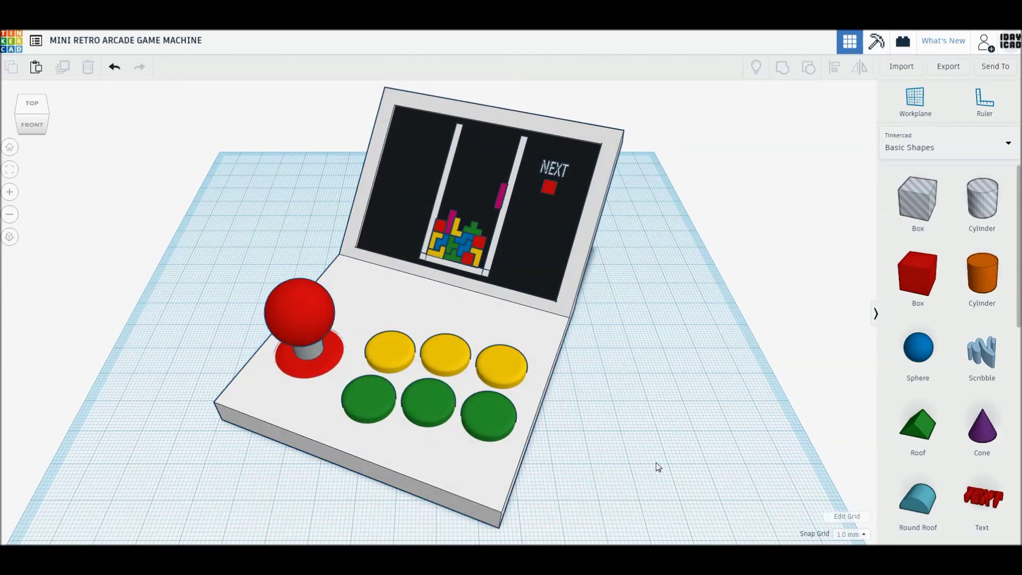